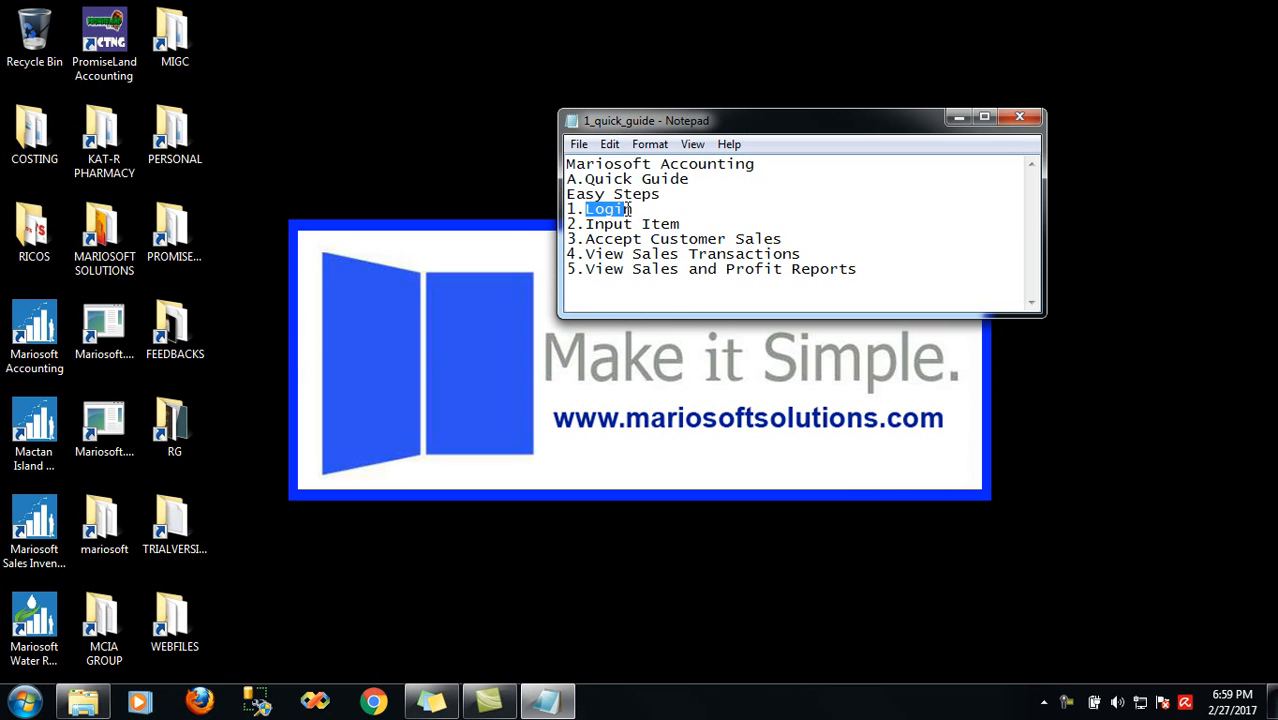
Highlight the Input Item, View Sales Transactions and Reports guide steps, then launch Mariosoft Accounting
drag(585, 224, 757, 241)
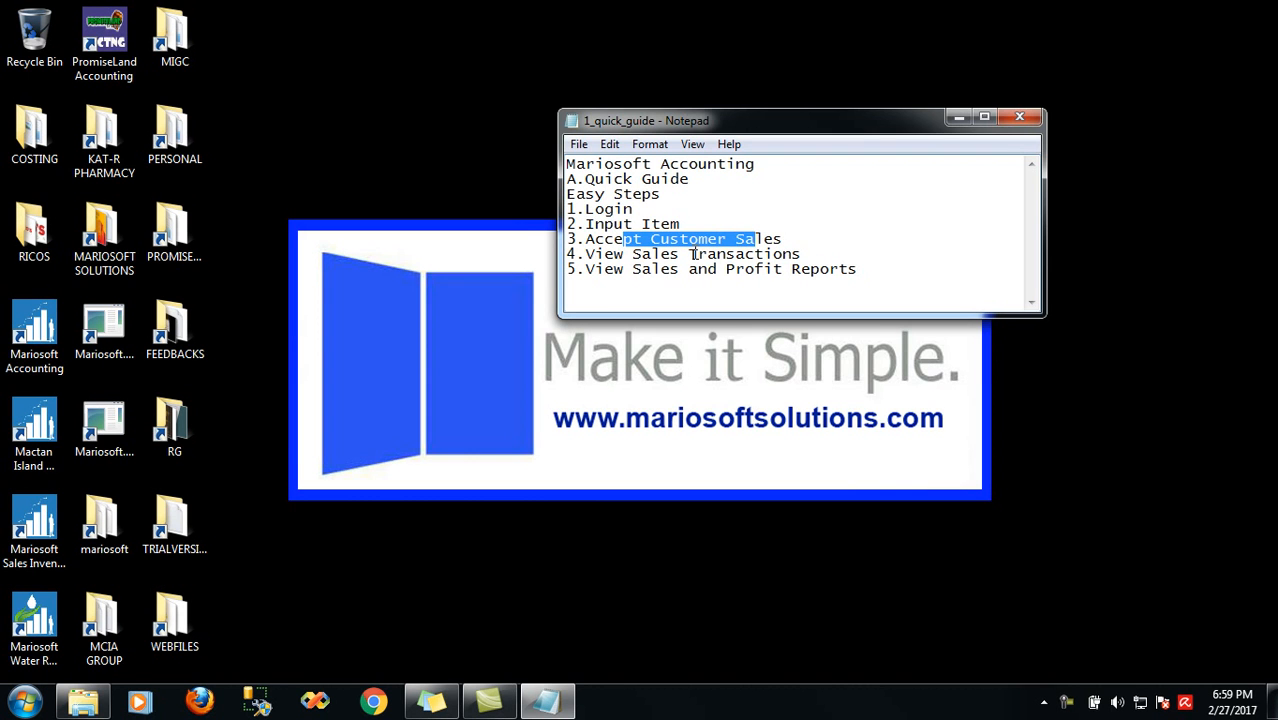
click(744, 255)
drag(744, 255, 768, 258)
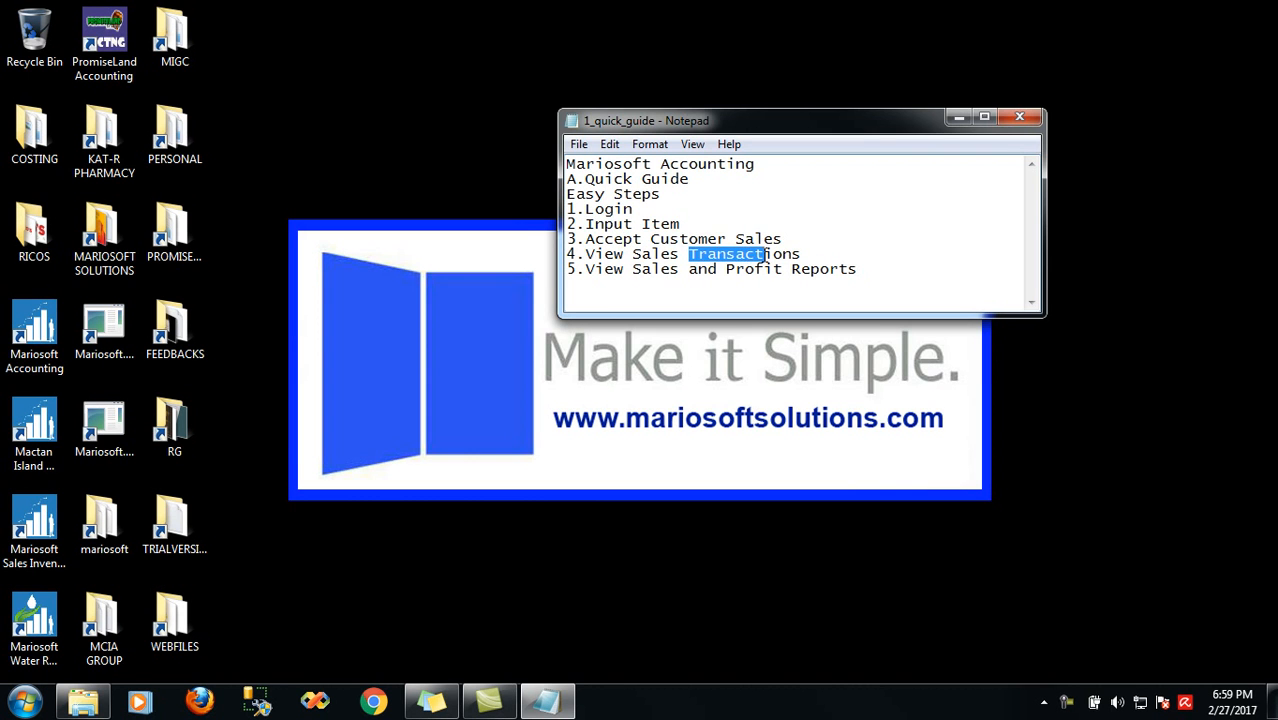
drag(633, 270, 860, 269)
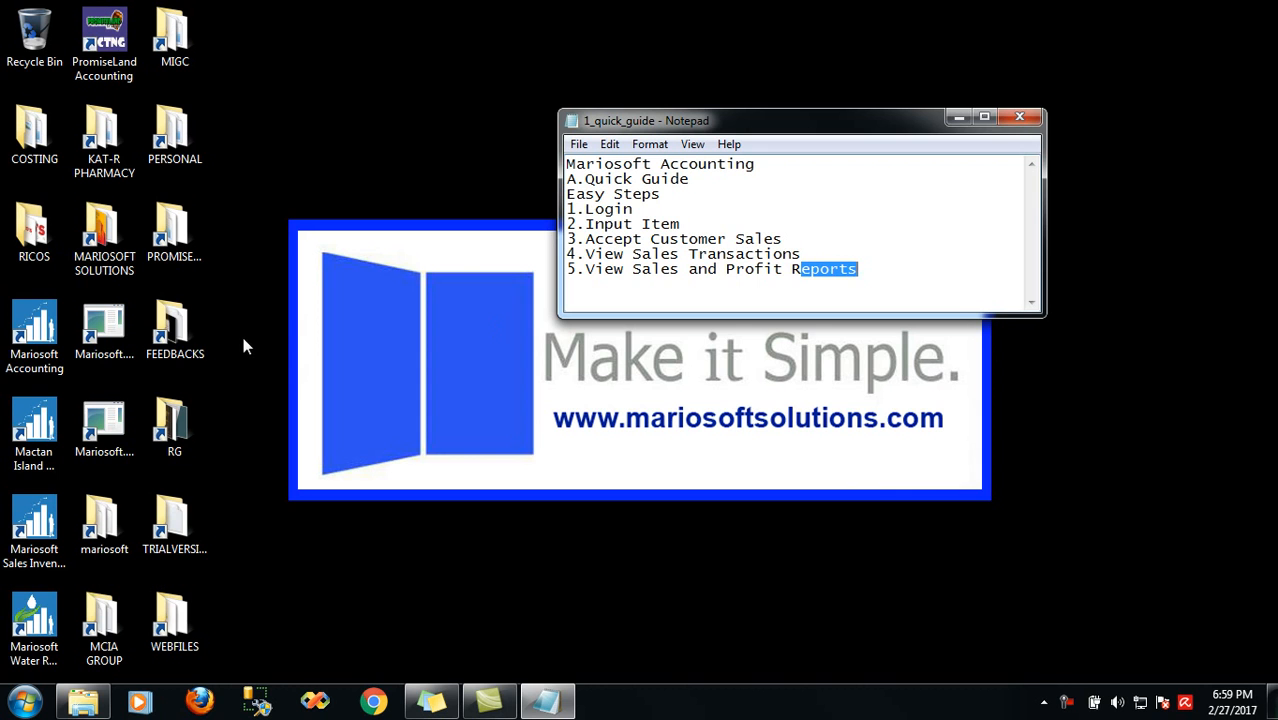
double_click(34, 330)
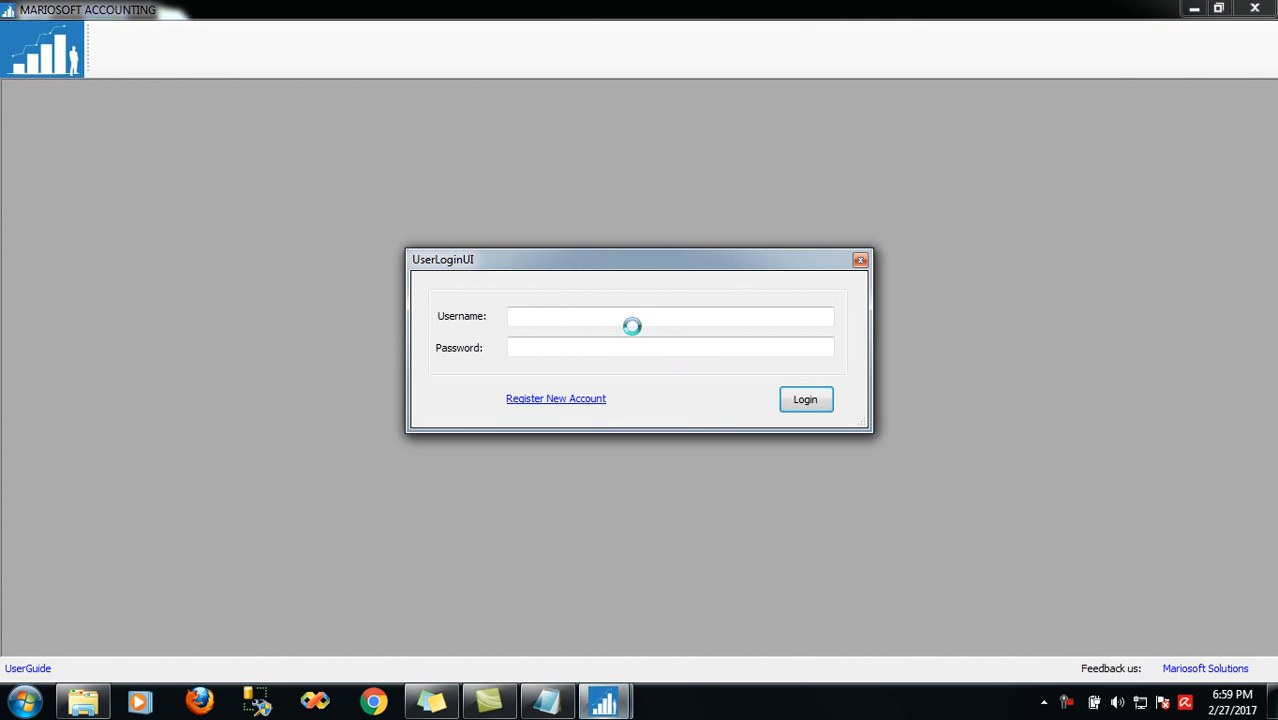
Log in with the administrator username and password and acknowledge the success message
click(596, 700)
click(562, 320)
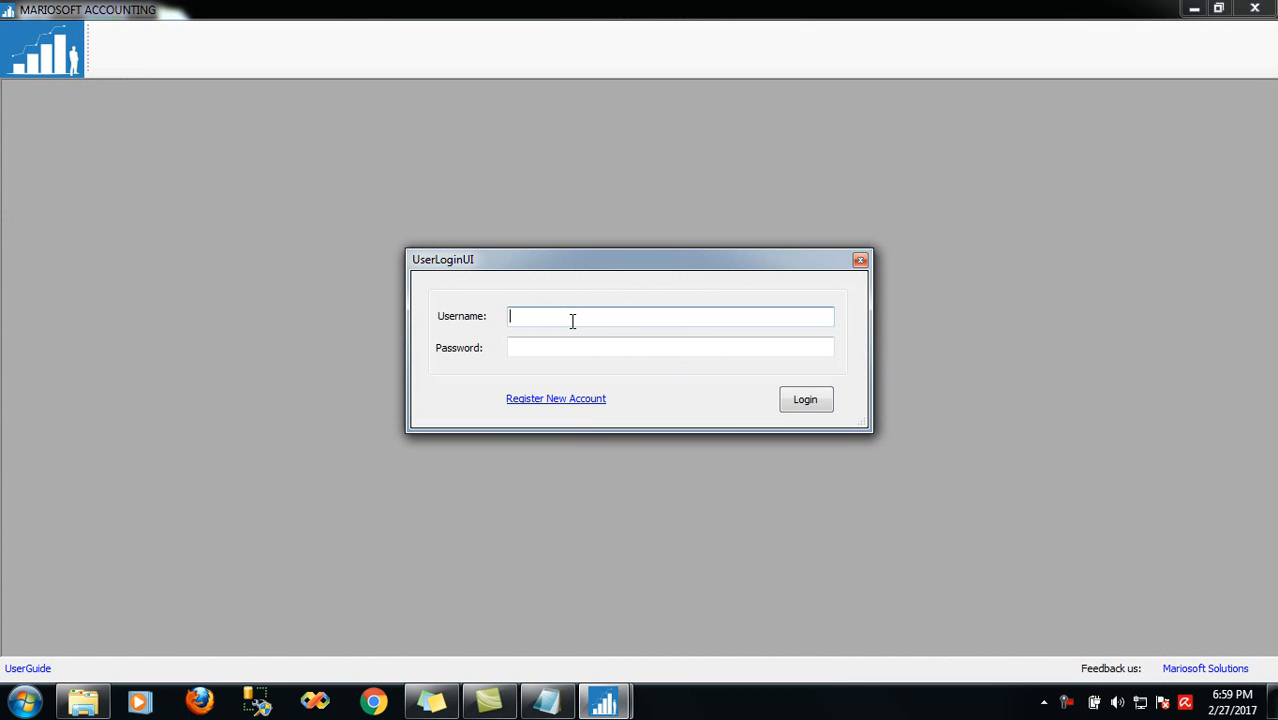
text(masteradmin)
key(Tab)
text(master)
key(BackSpace)
key(BackSpace)
key(BackSpace)
key(BackSpace)
key(BackSpace)
key(BackSpace)
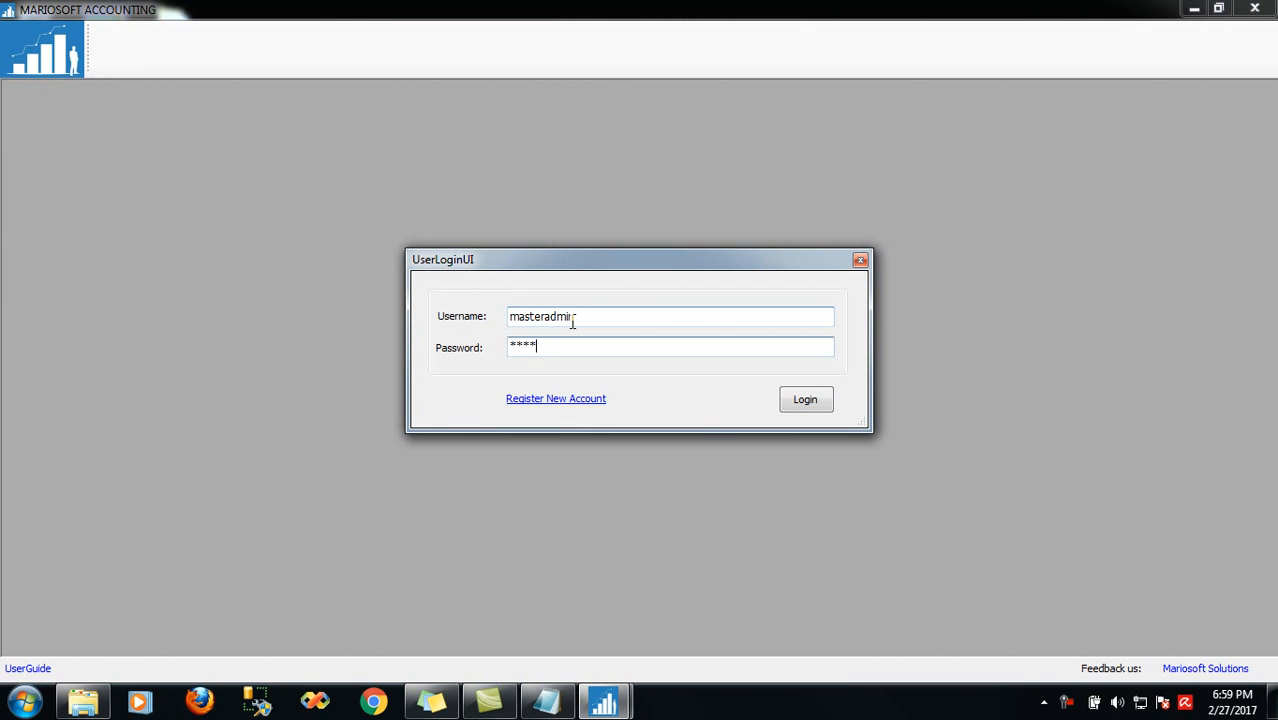
text(masteradmin)
key(Return)
click(801, 414)
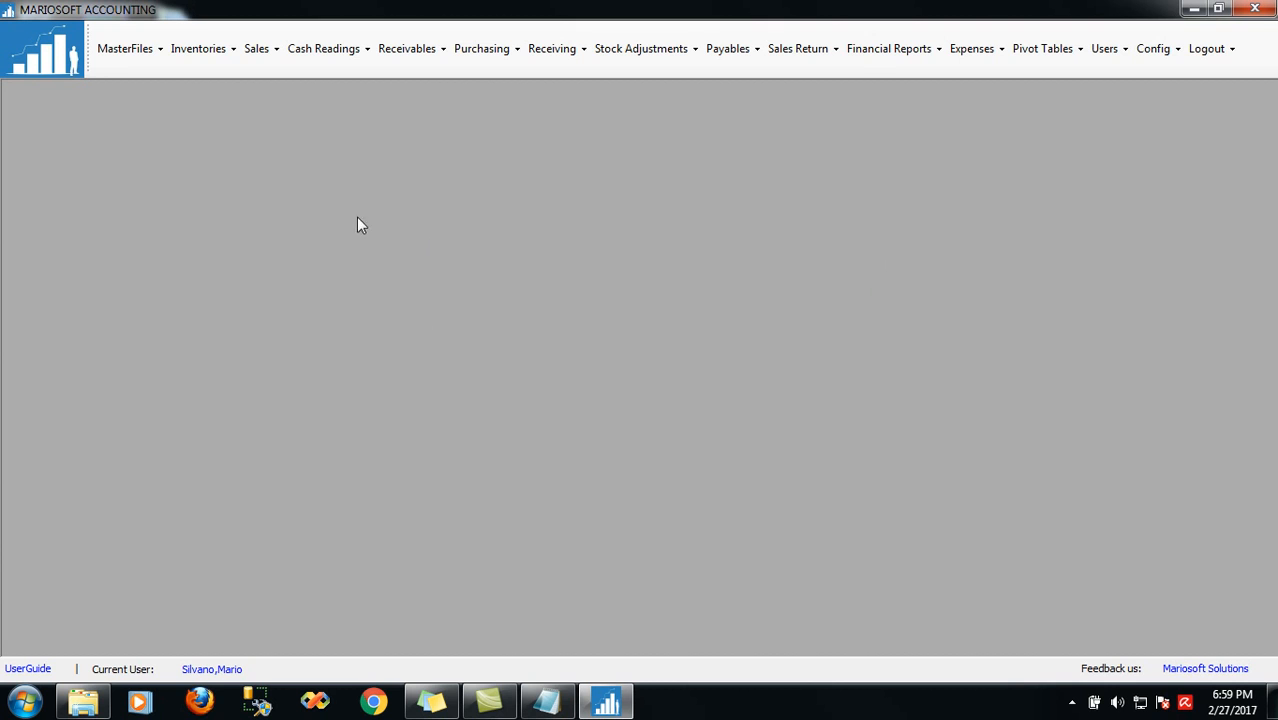
Open ItemMaster, list the 16 unit measures, 30 categories and 142 items, and begin a new item
click(147, 70)
click(146, 86)
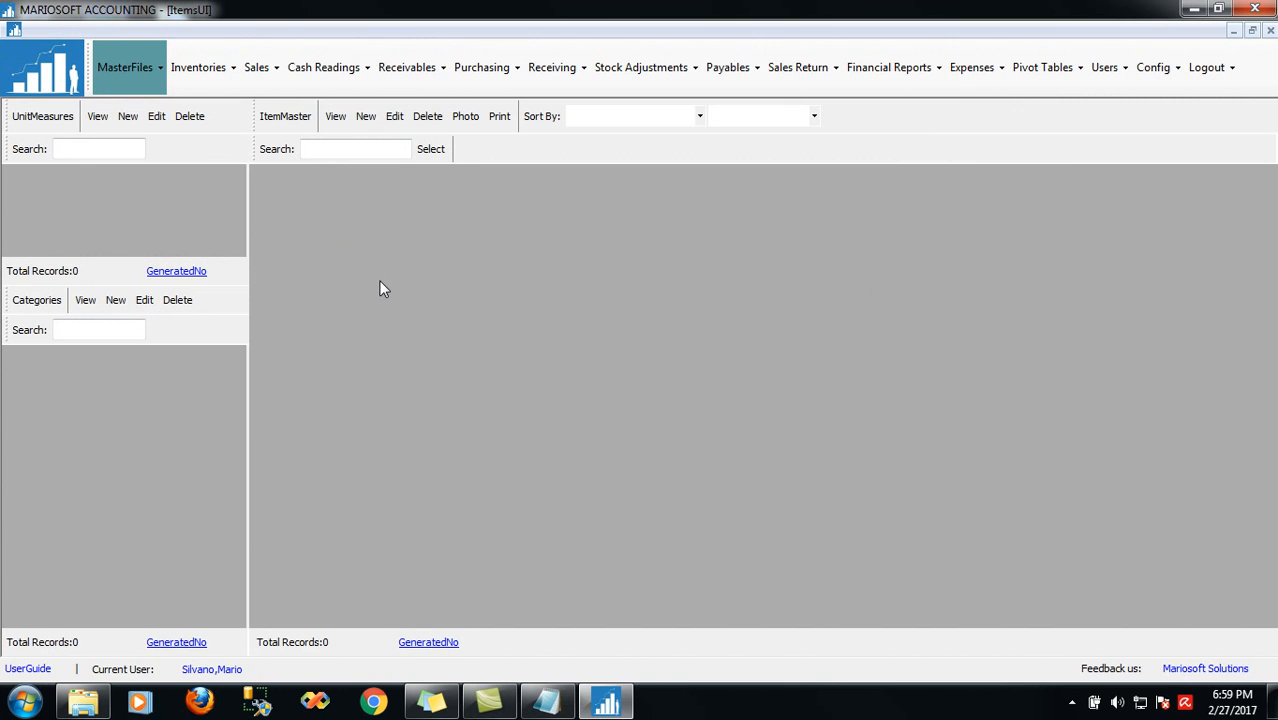
click(97, 118)
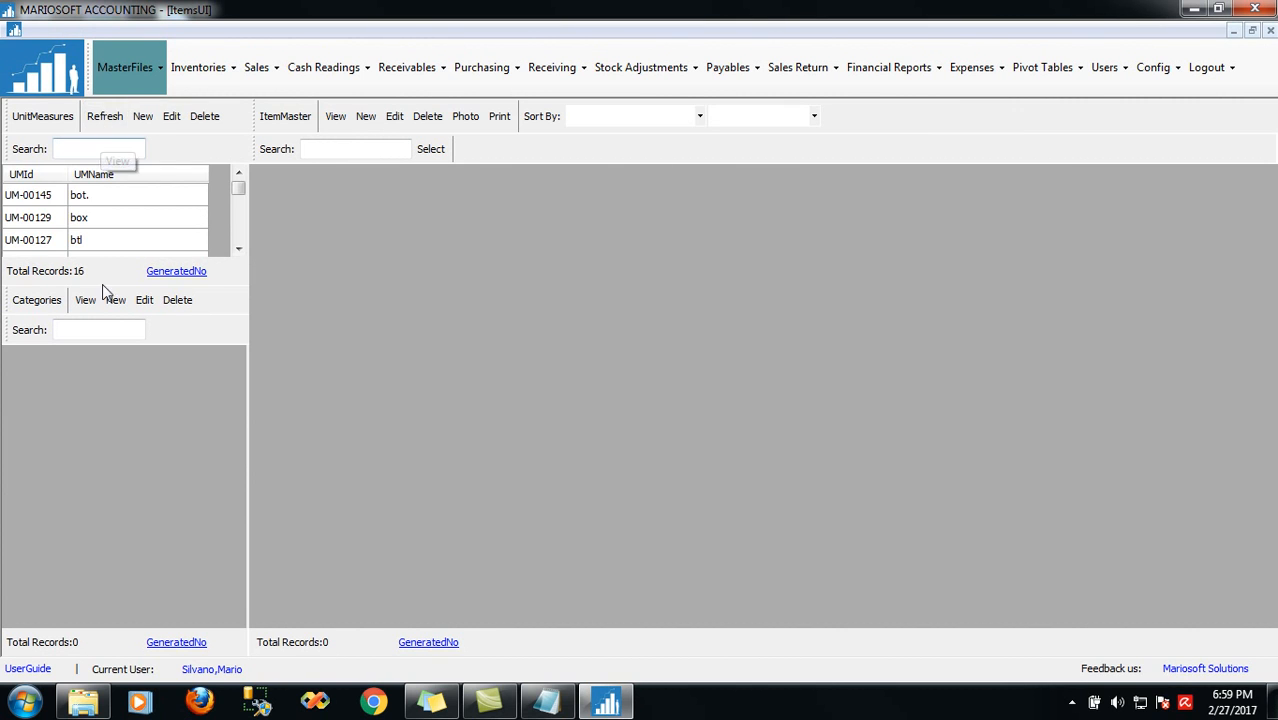
click(84, 309)
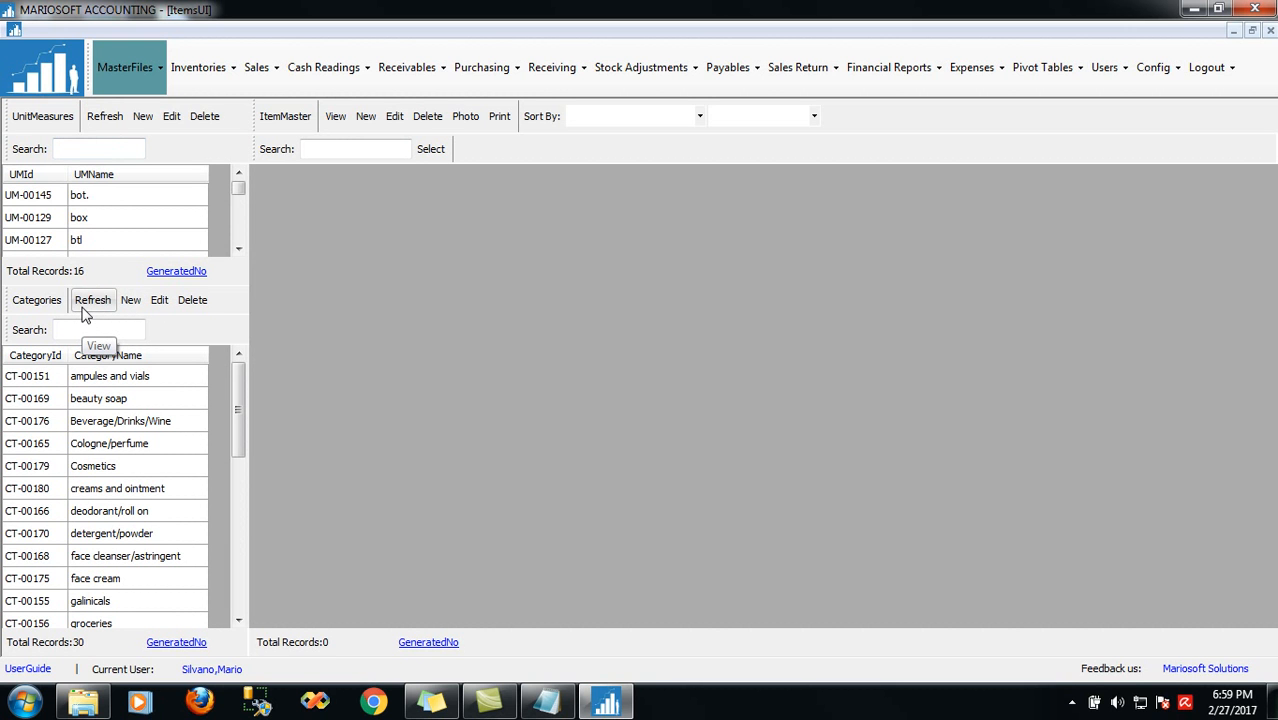
click(336, 118)
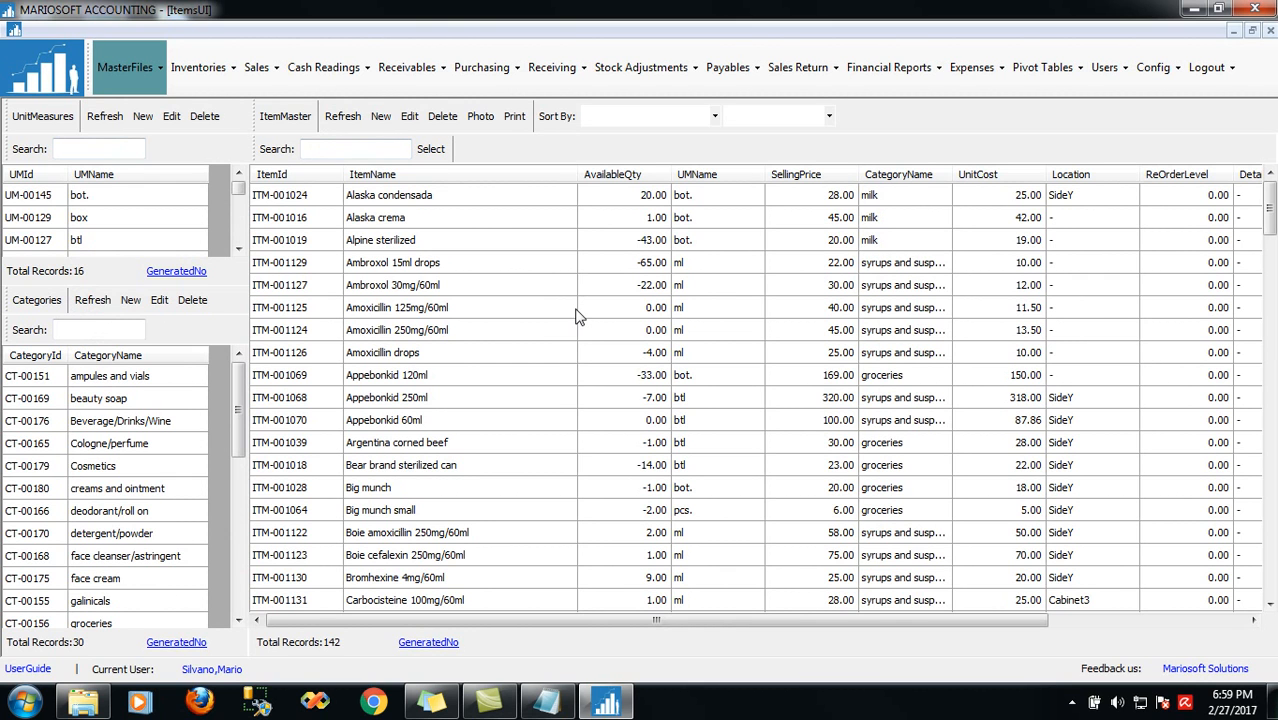
click(381, 118)
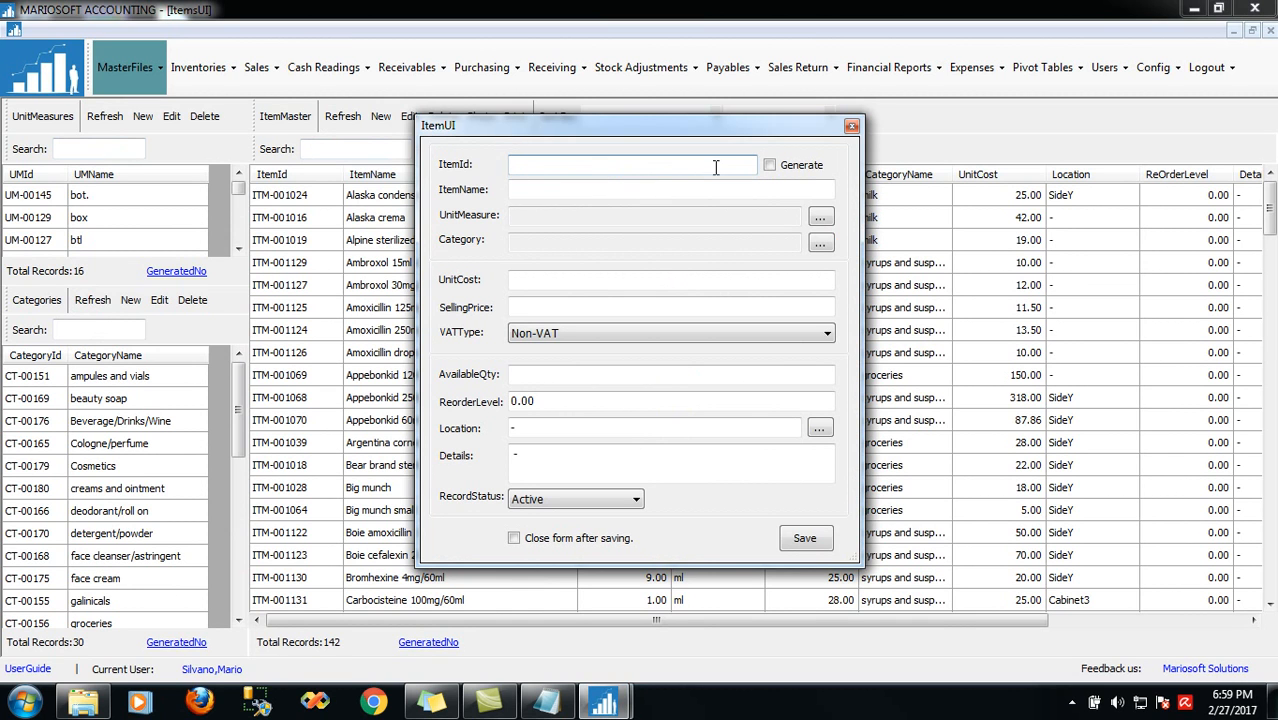
Generate item ID ITM-02853, name it Ganador, and search unit measures for sack, finding none
click(769, 165)
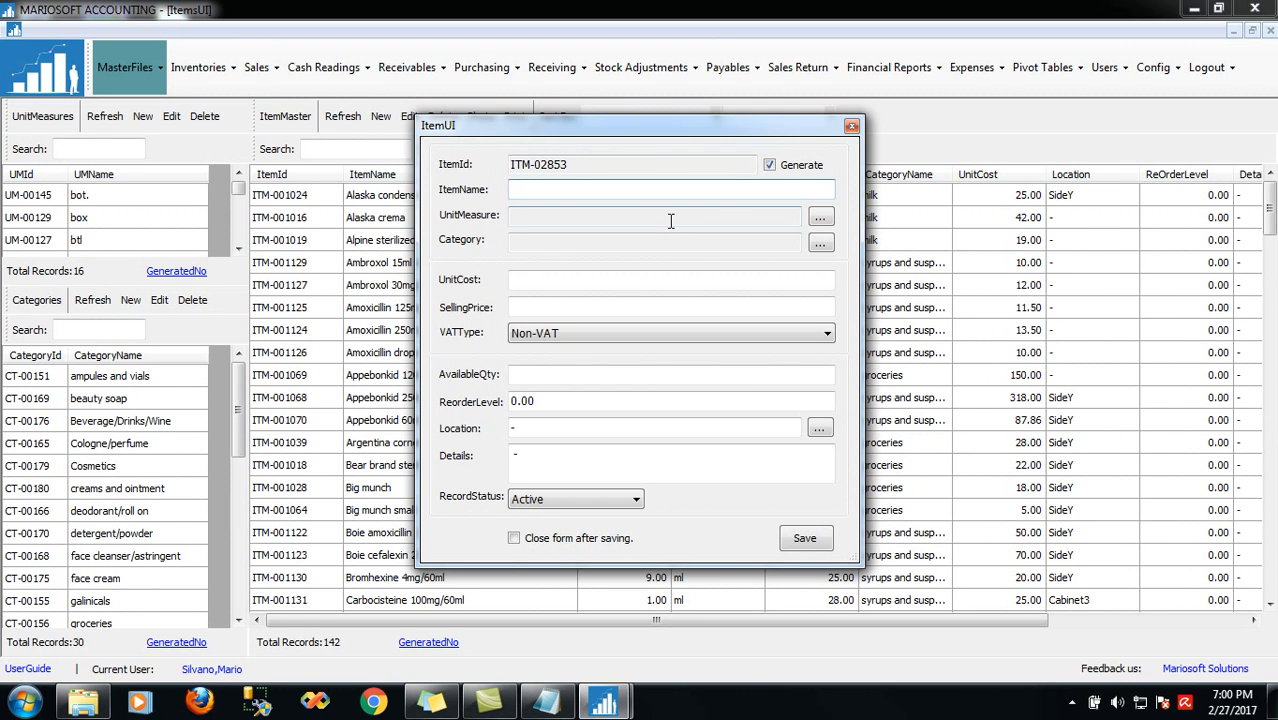
text(Ganador)
click(822, 218)
click(532, 166)
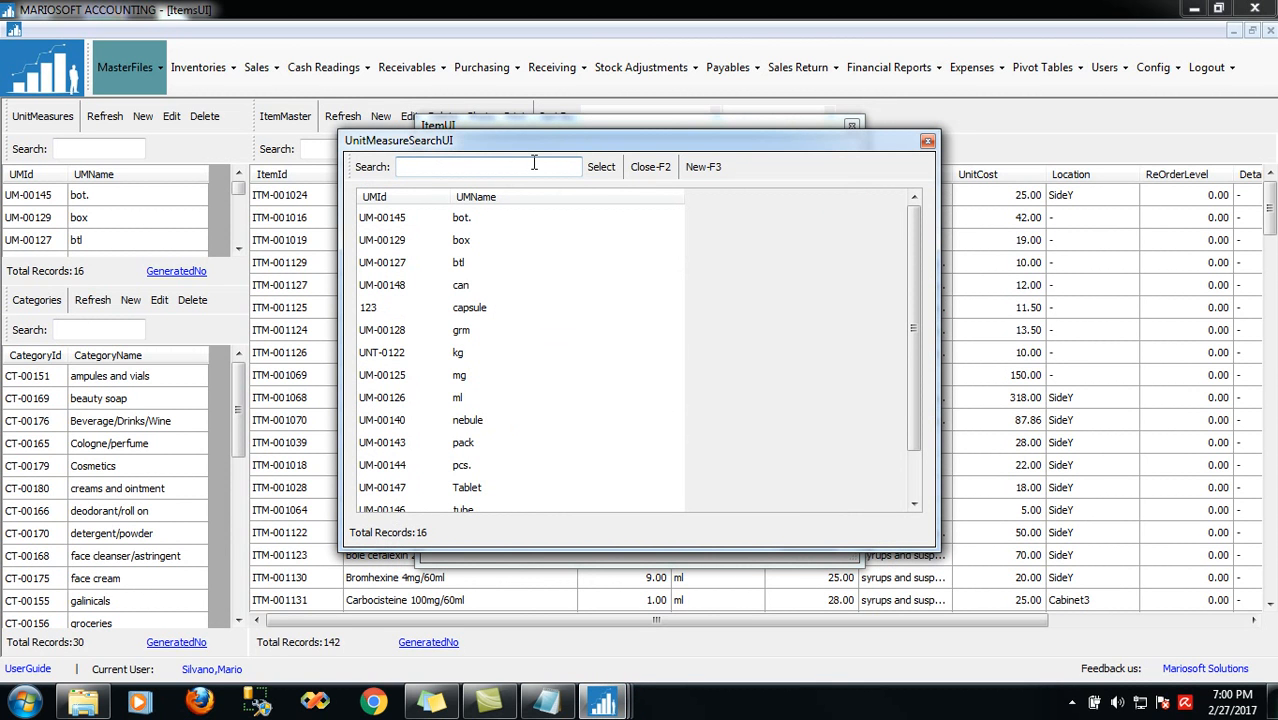
text(sac)
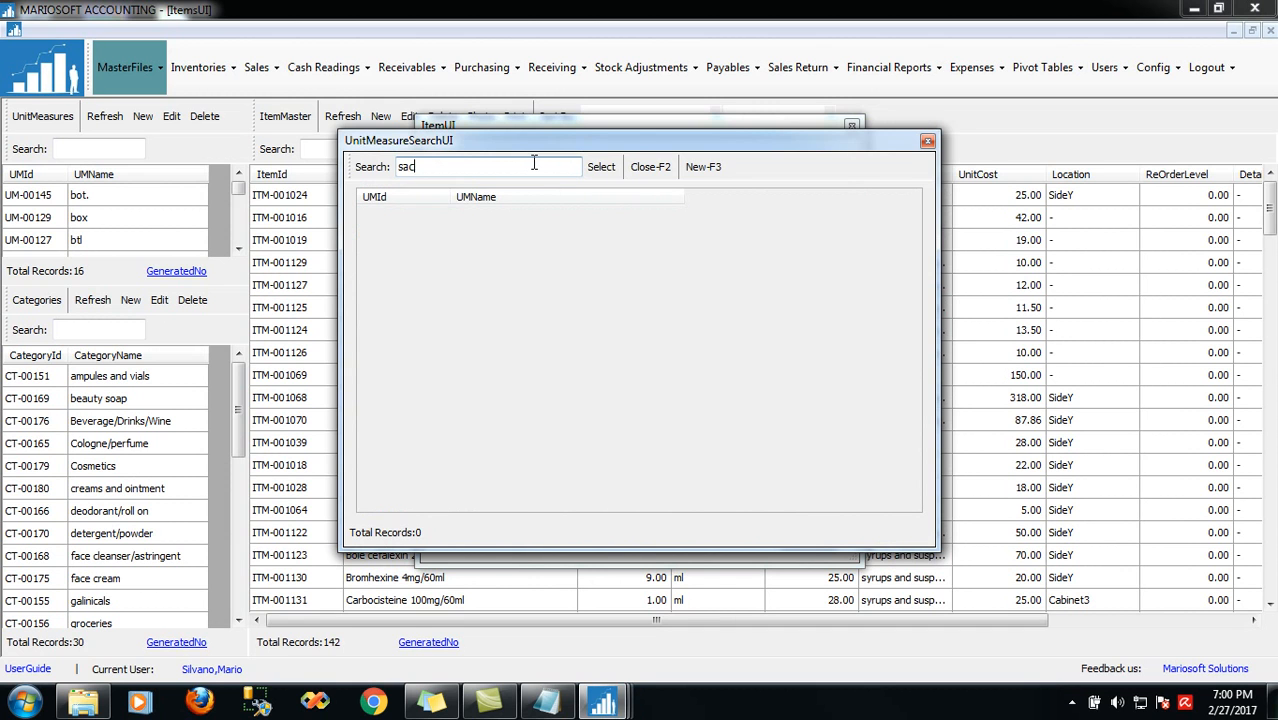
key(BackSpace)
key(BackSpace)
key(BackSpace)
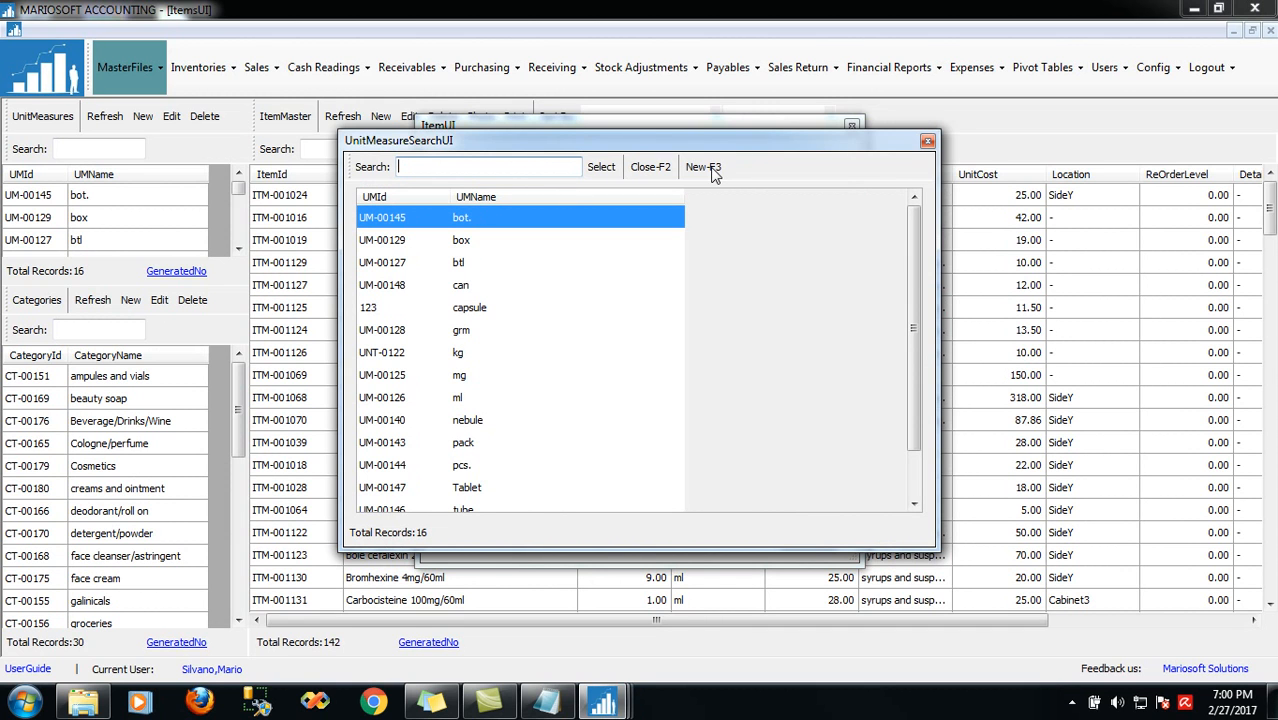
Create and save a new 'sack' unit measure (UNT-0124) and select it for the item
click(703, 167)
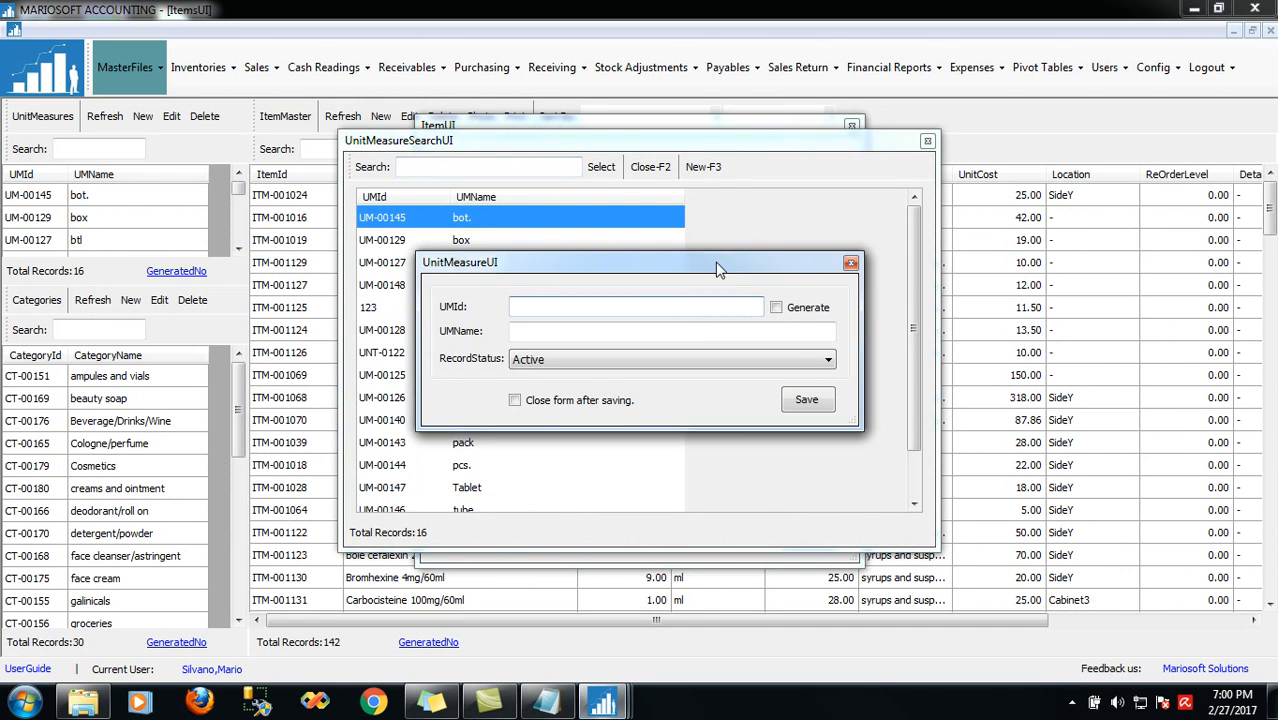
click(776, 308)
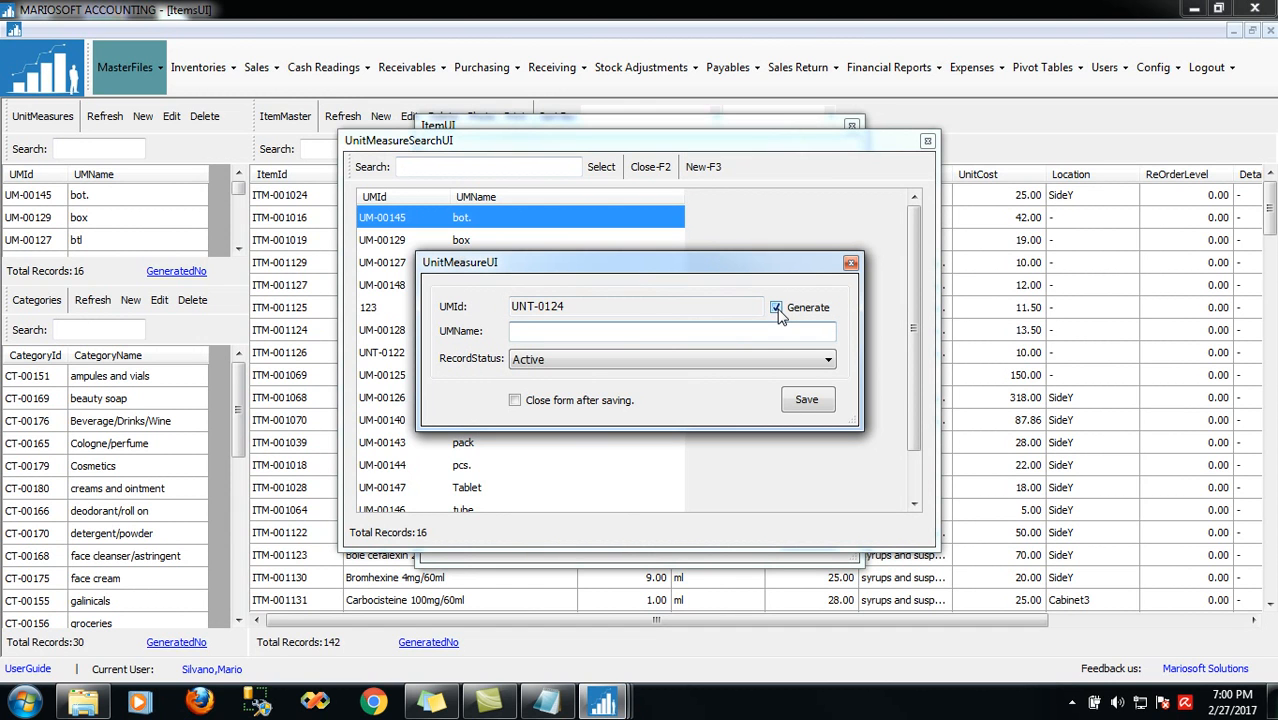
text(sack)
click(814, 407)
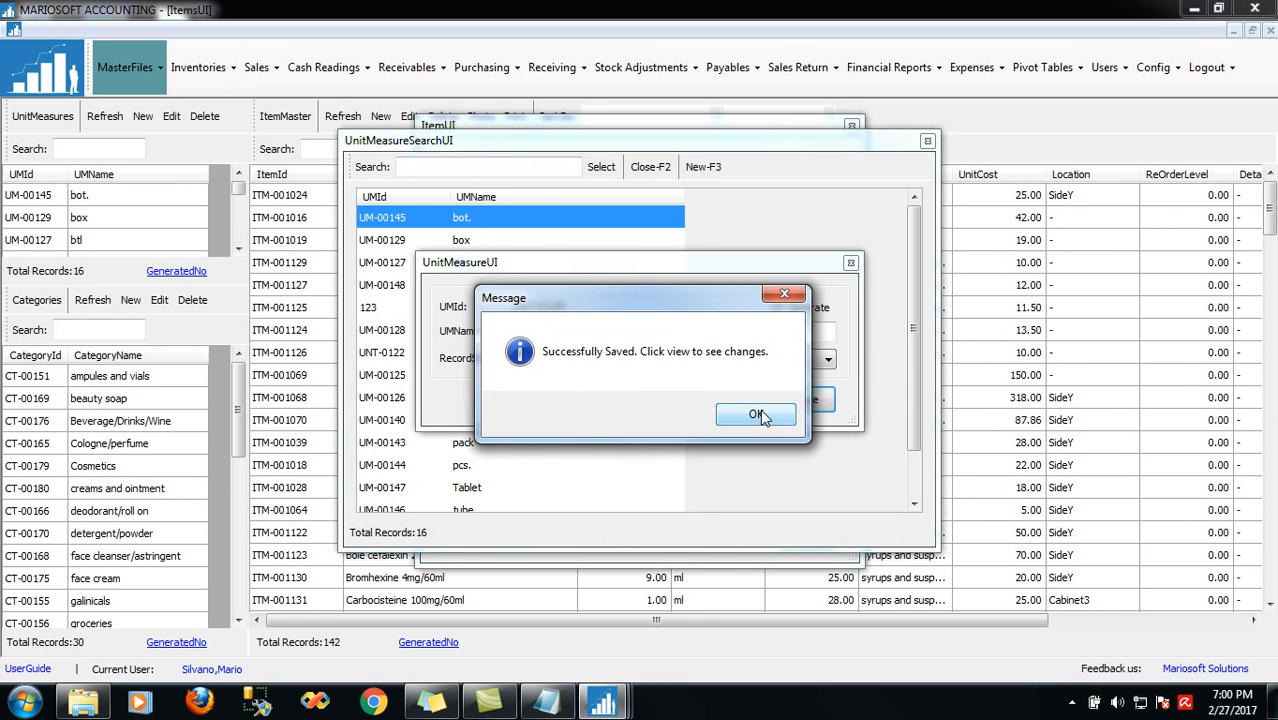
click(757, 414)
click(851, 263)
click(490, 168)
text(sack)
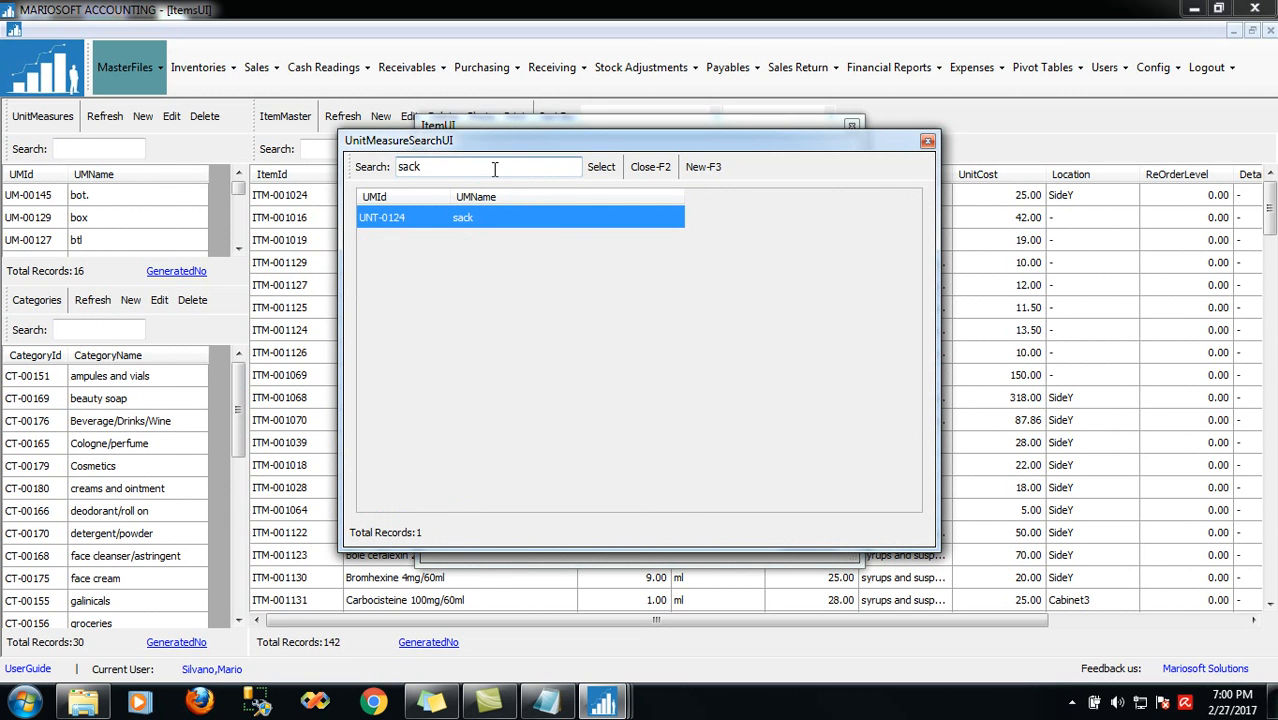
double_click(460, 218)
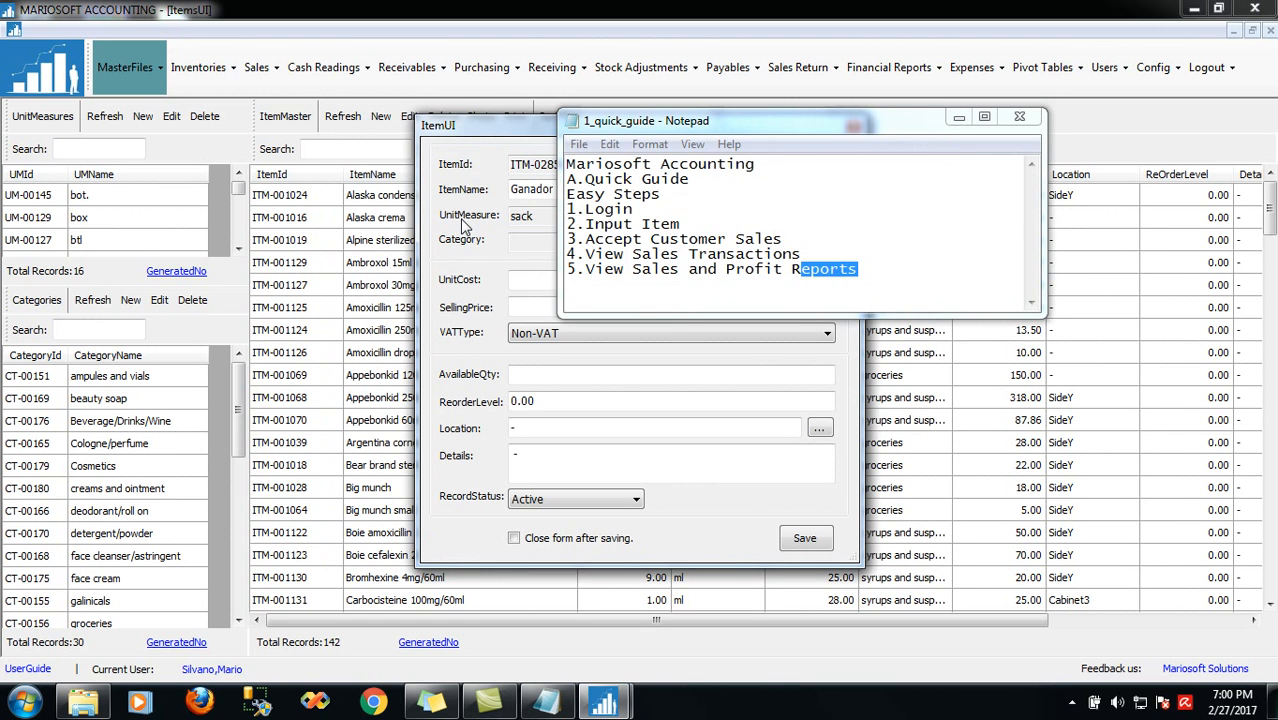
Move the quick guide aside and search the category list for rice
click(959, 118)
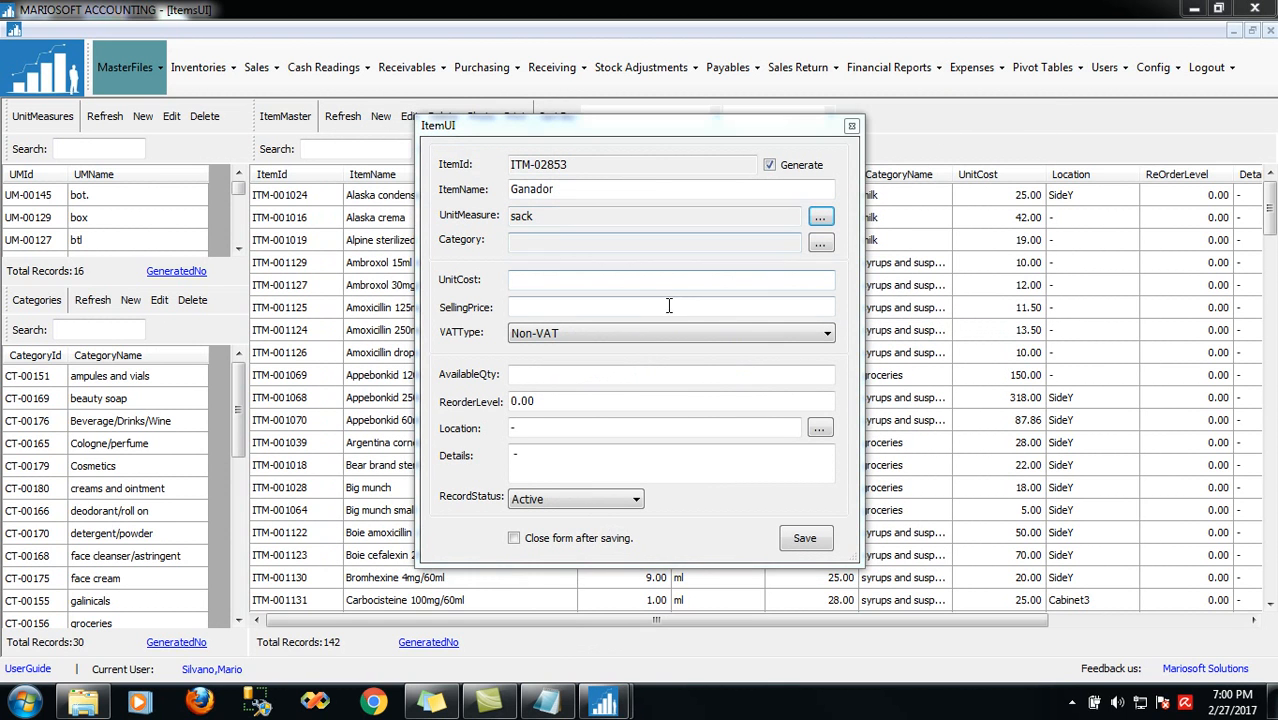
click(820, 244)
text(rice)
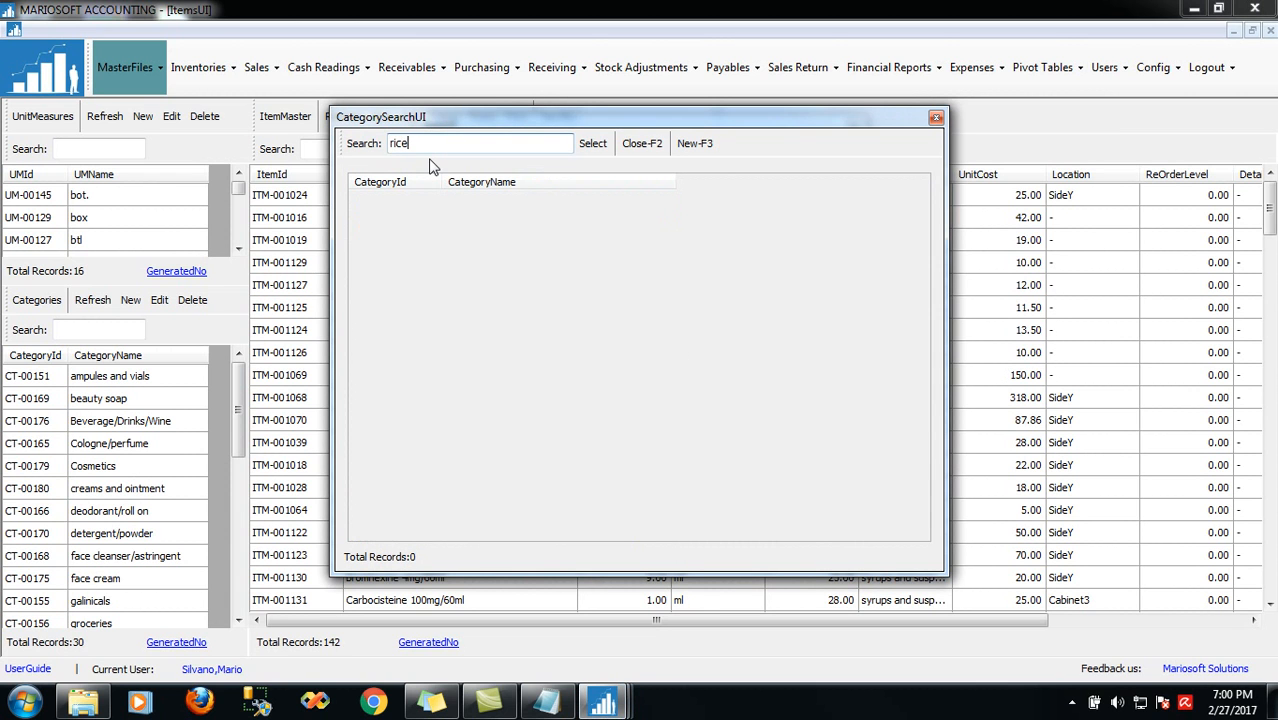
Create and save a new 'rice' category and set it as Ganador's category
click(695, 147)
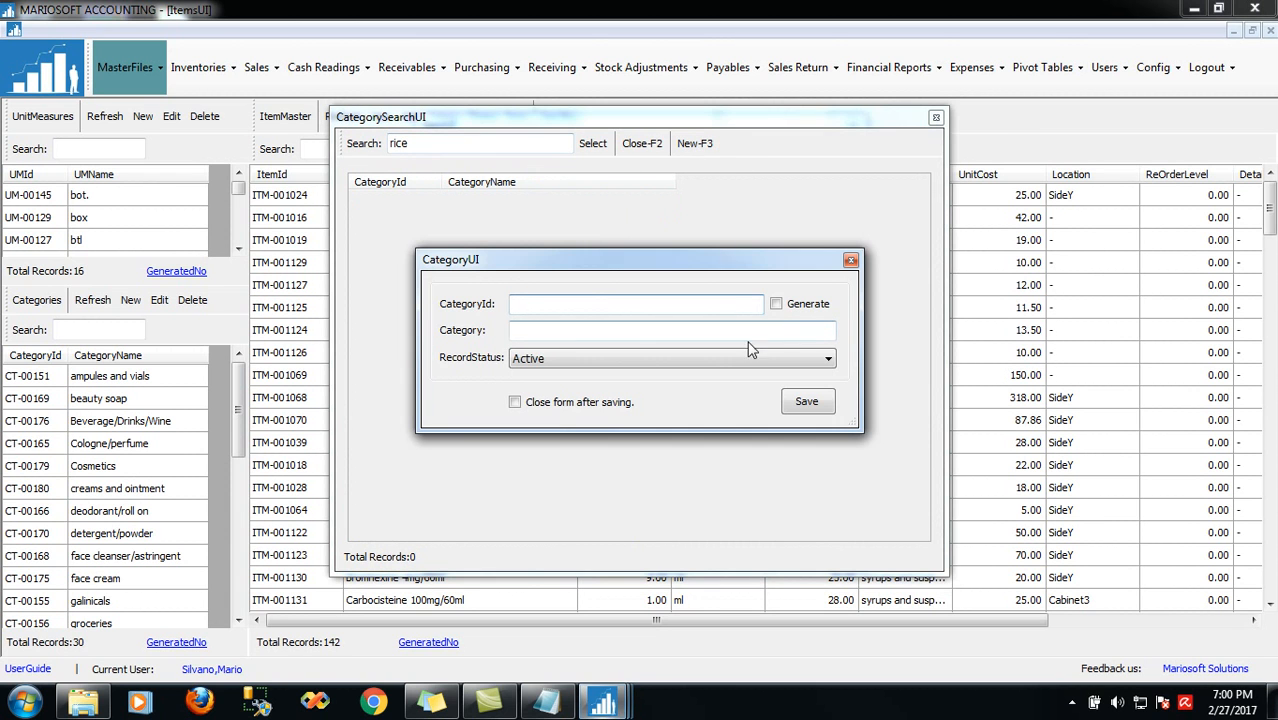
click(777, 305)
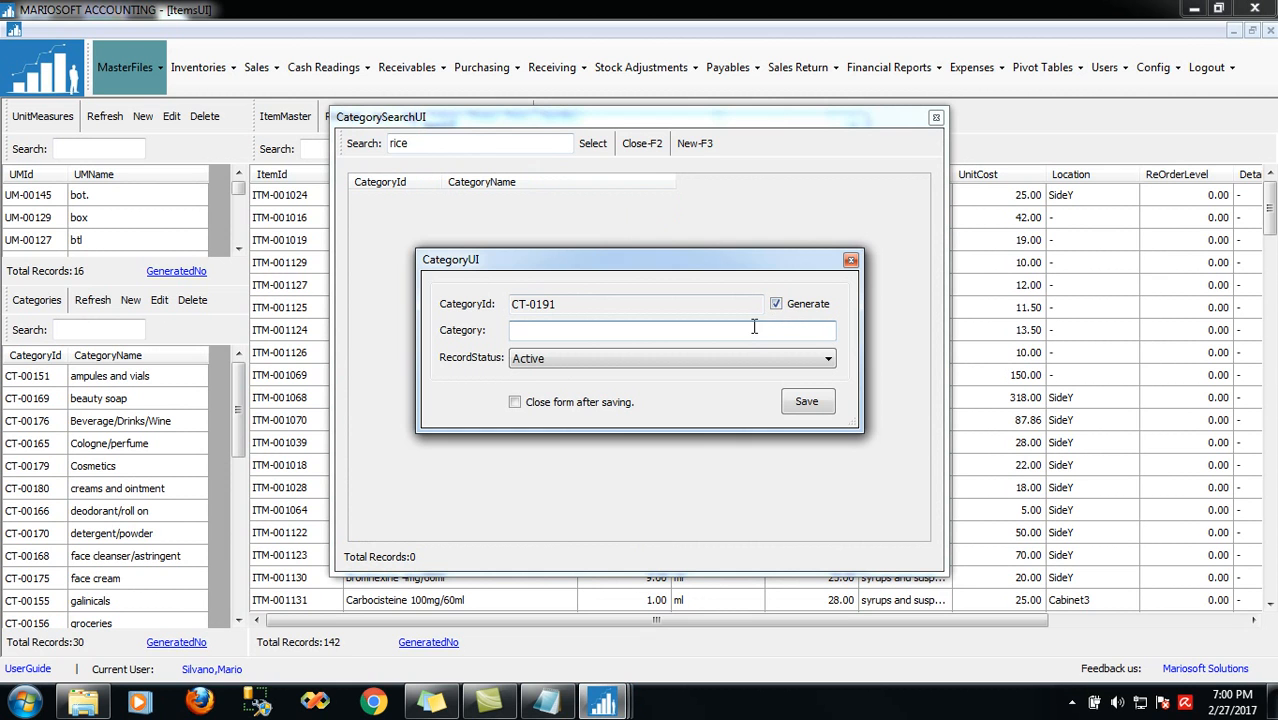
text(rice)
click(806, 404)
click(806, 414)
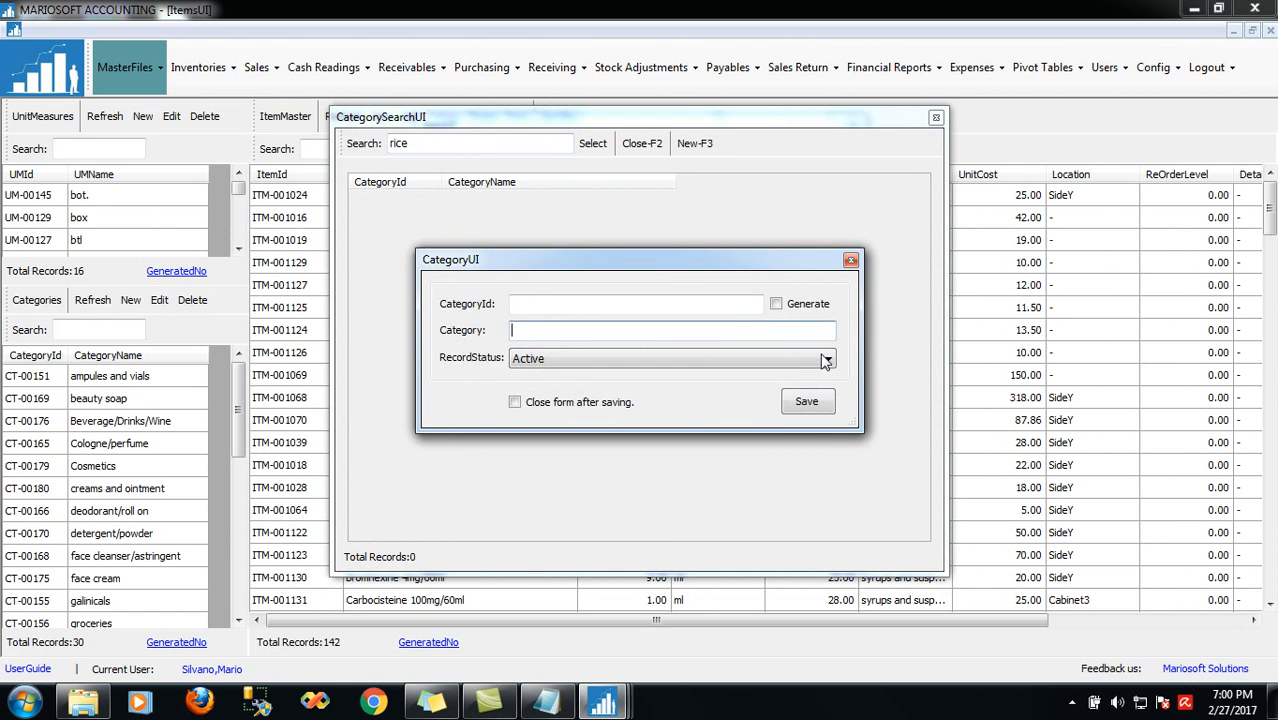
click(850, 262)
key(BackSpace)
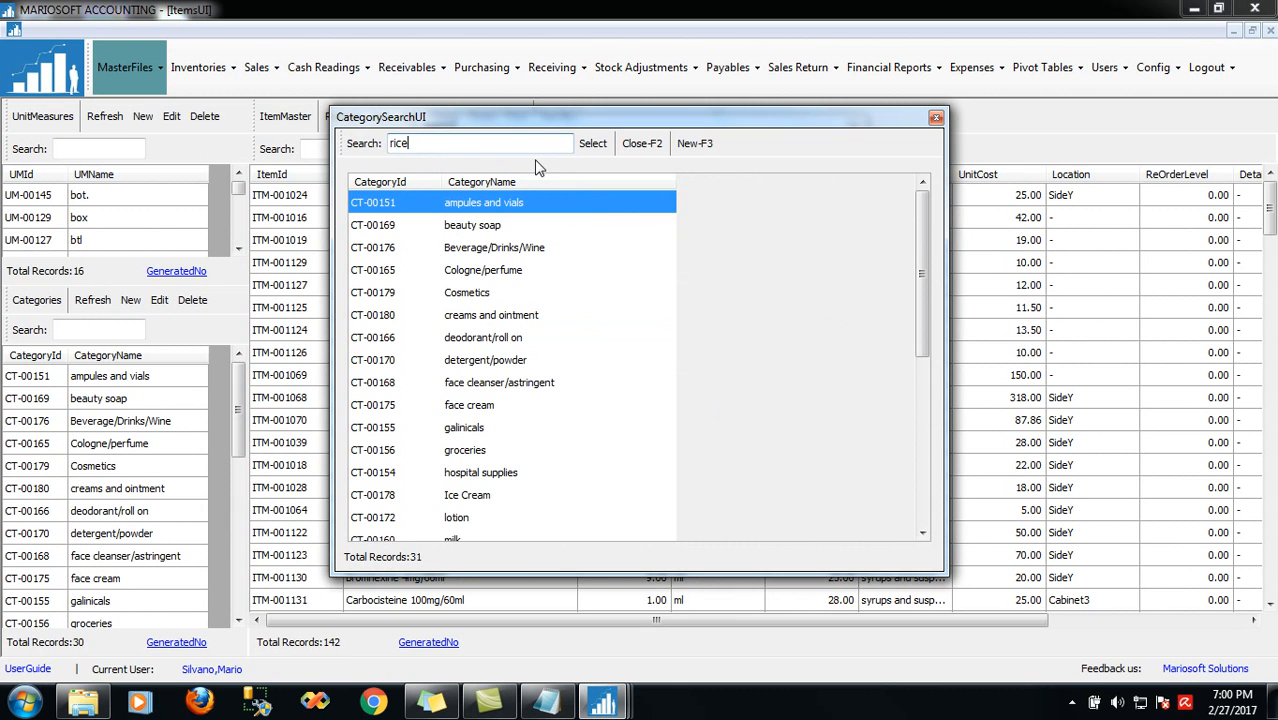
key(Return)
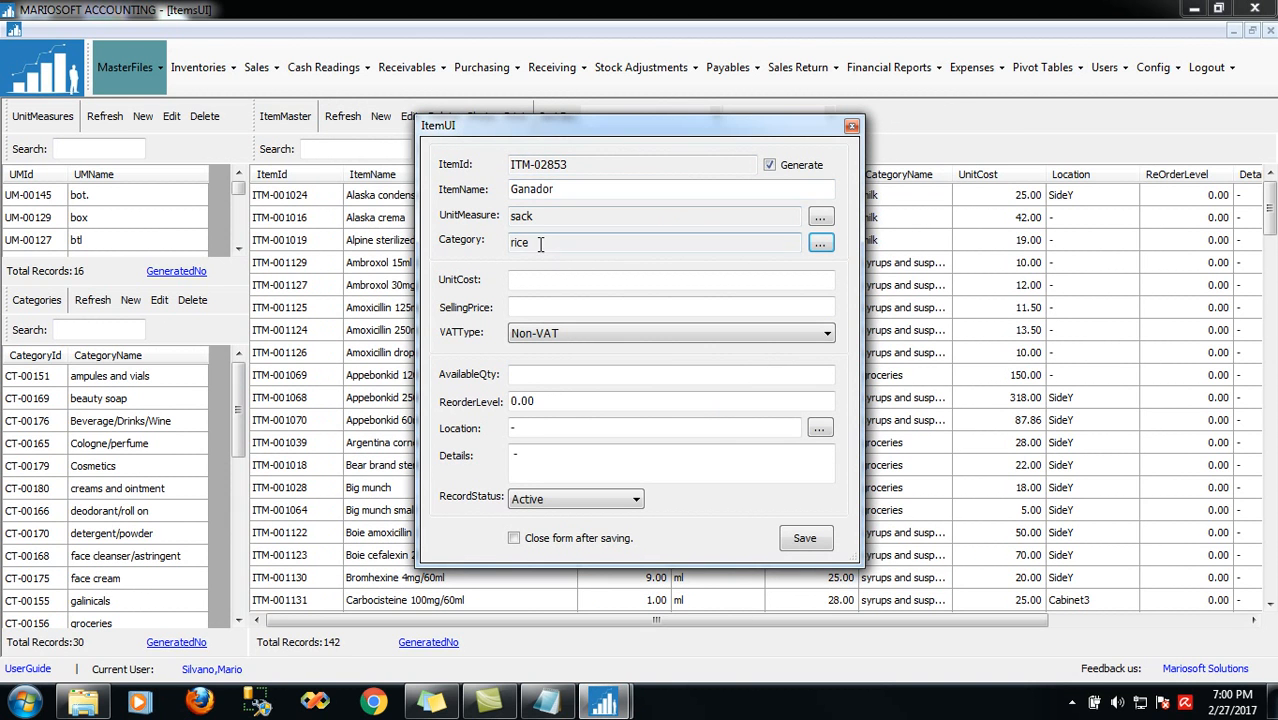
click(547, 281)
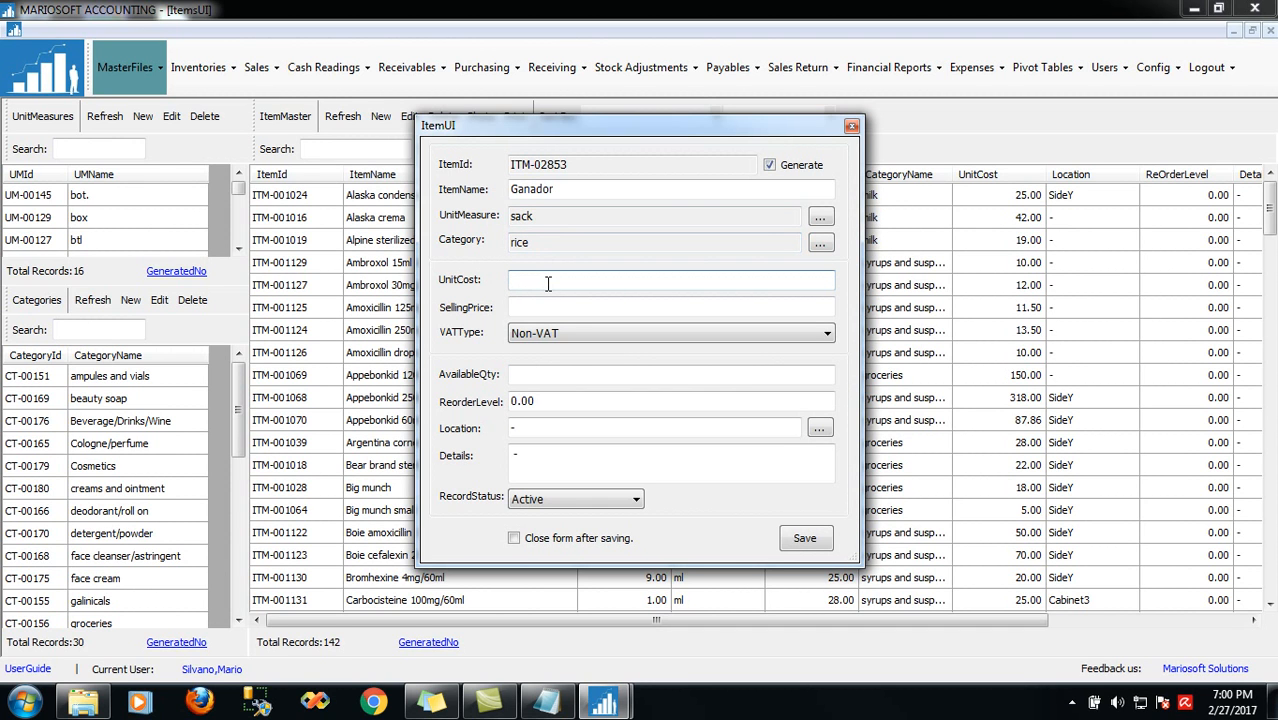
Enter unit cost 1700, selling price 1900, available quantity 10 and reorder level 3
text(1700)
click(545, 309)
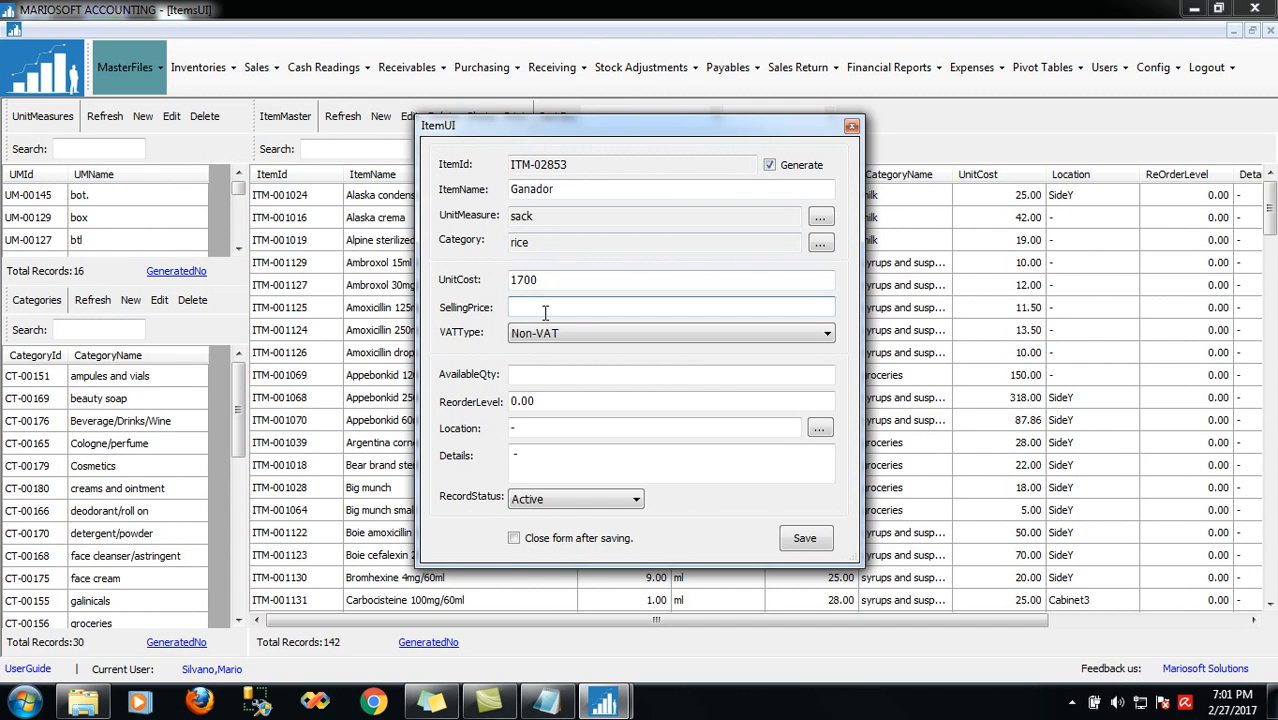
text(1900)
click(537, 374)
text(10)
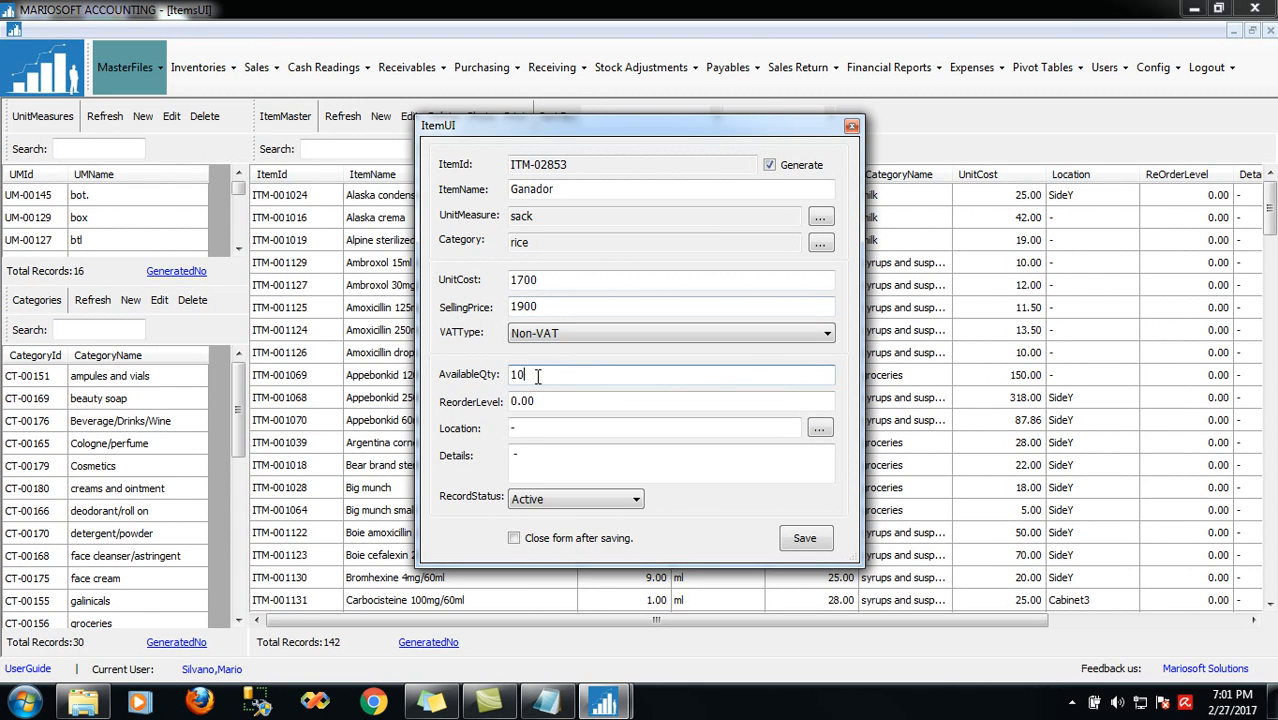
key(Tab)
text(3)
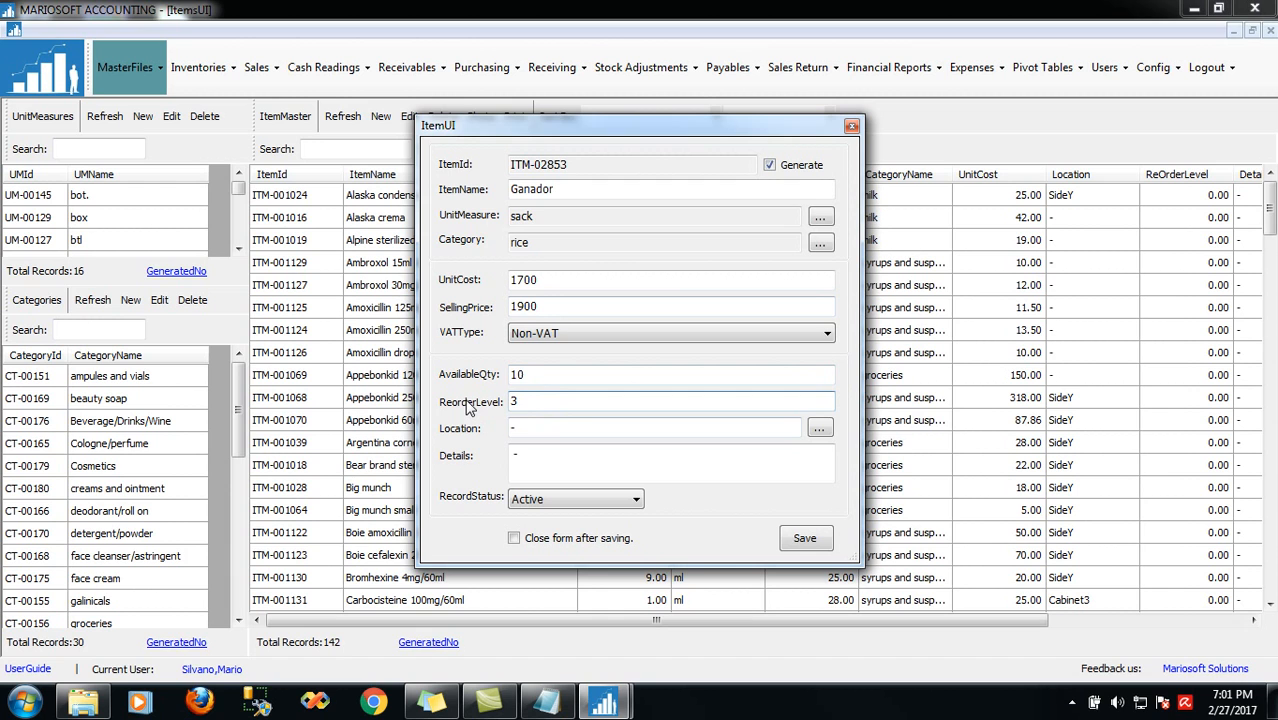
drag(550, 375, 479, 378)
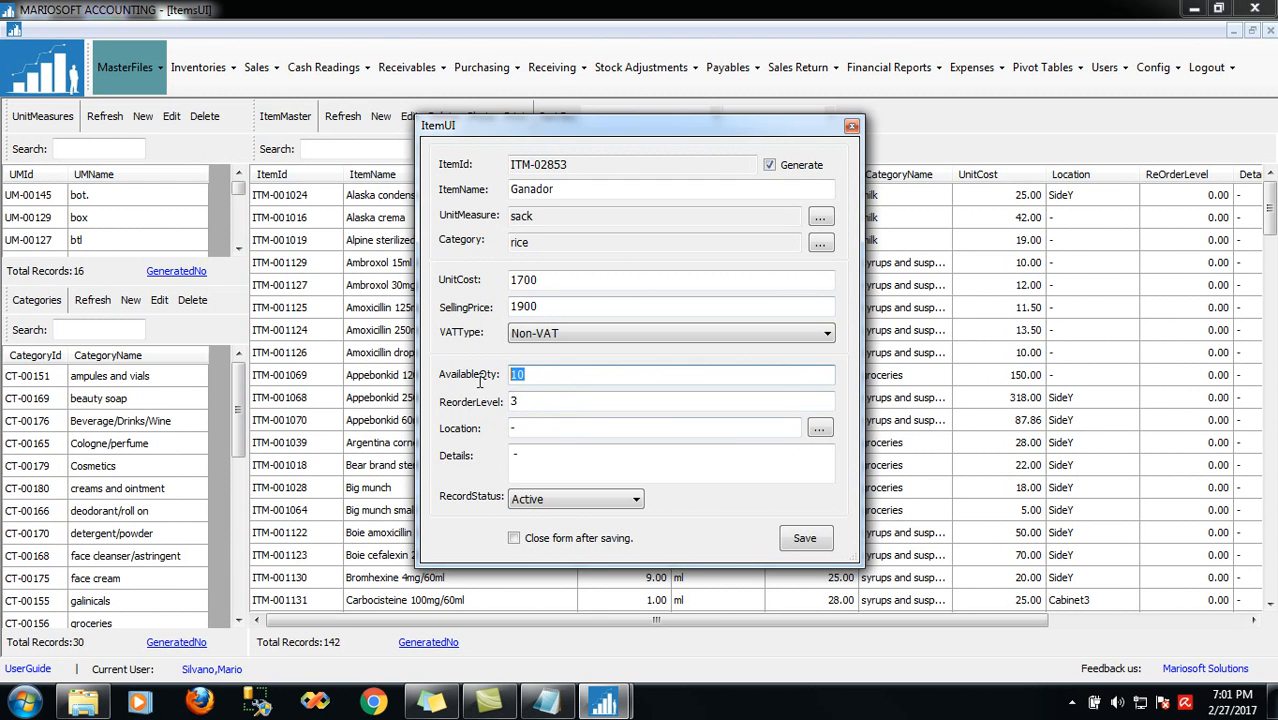
drag(555, 402, 468, 410)
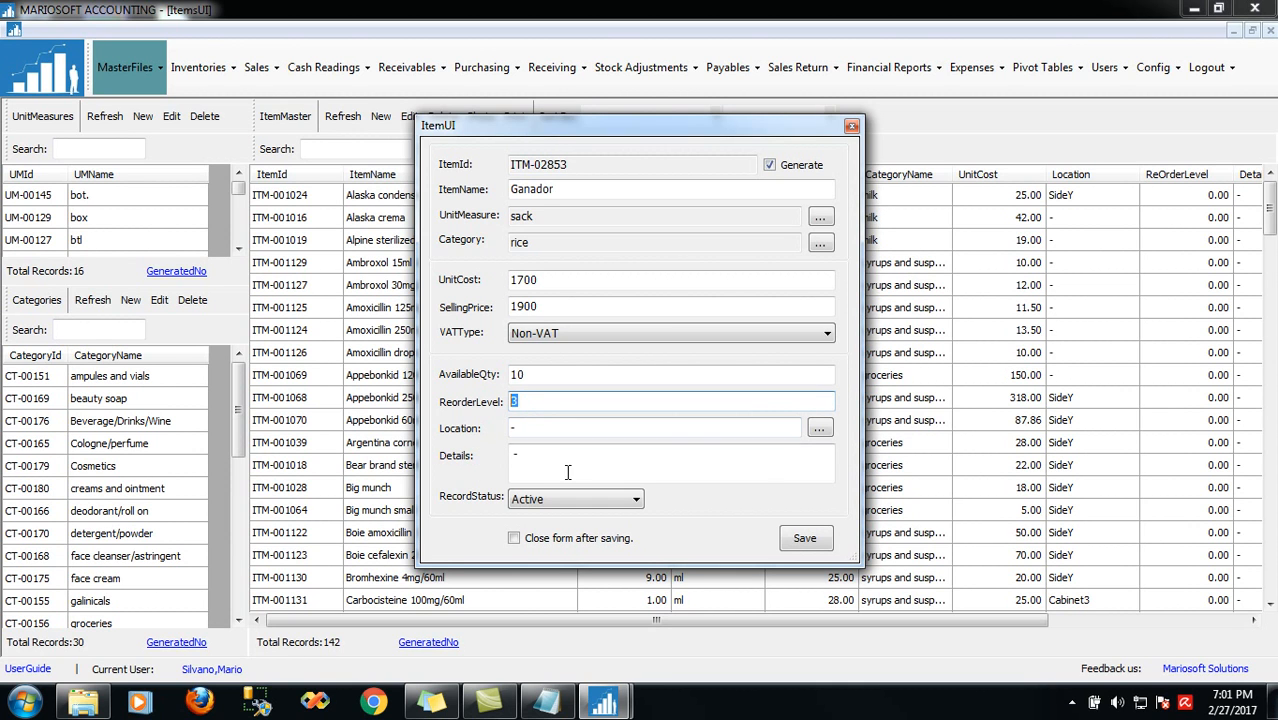
Save the Ganador item and close the item entry form
click(803, 540)
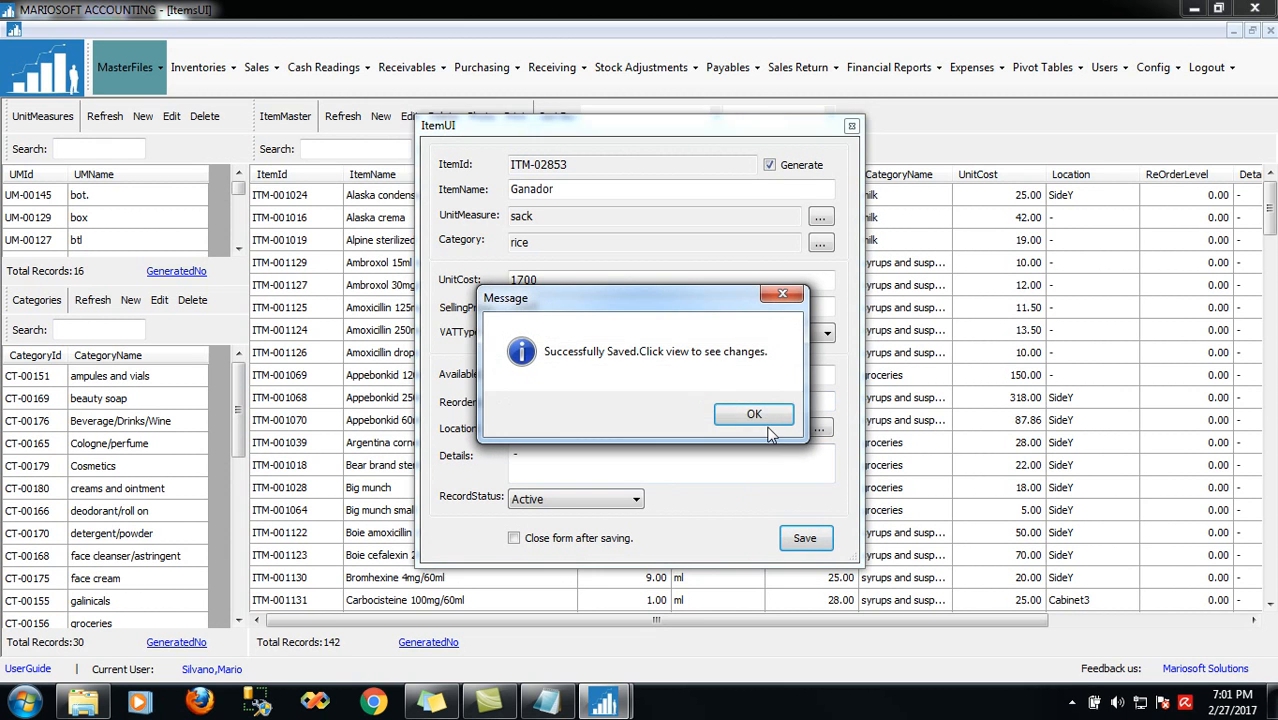
click(756, 414)
click(851, 126)
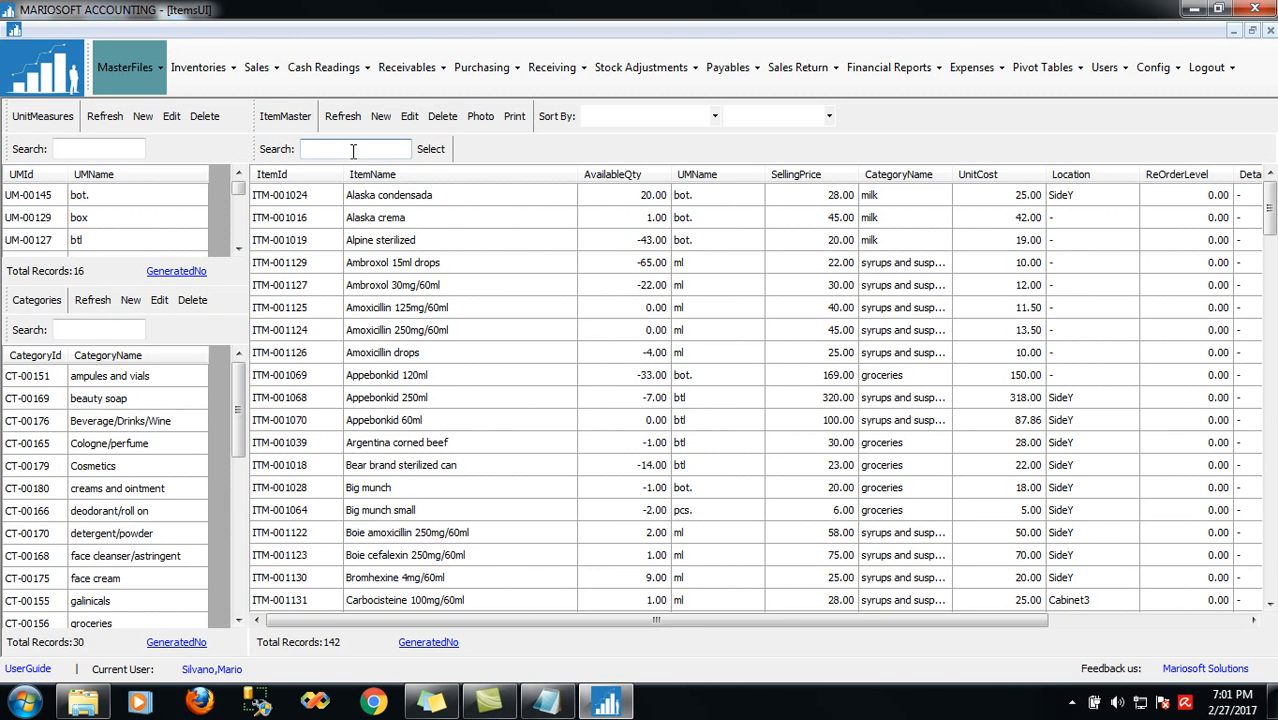
Refresh the item list (now 143 items) and search 'ga' to show Ganador at 1,900.00
text(gan)
key(BackSpace)
key(BackSpace)
key(BackSpace)
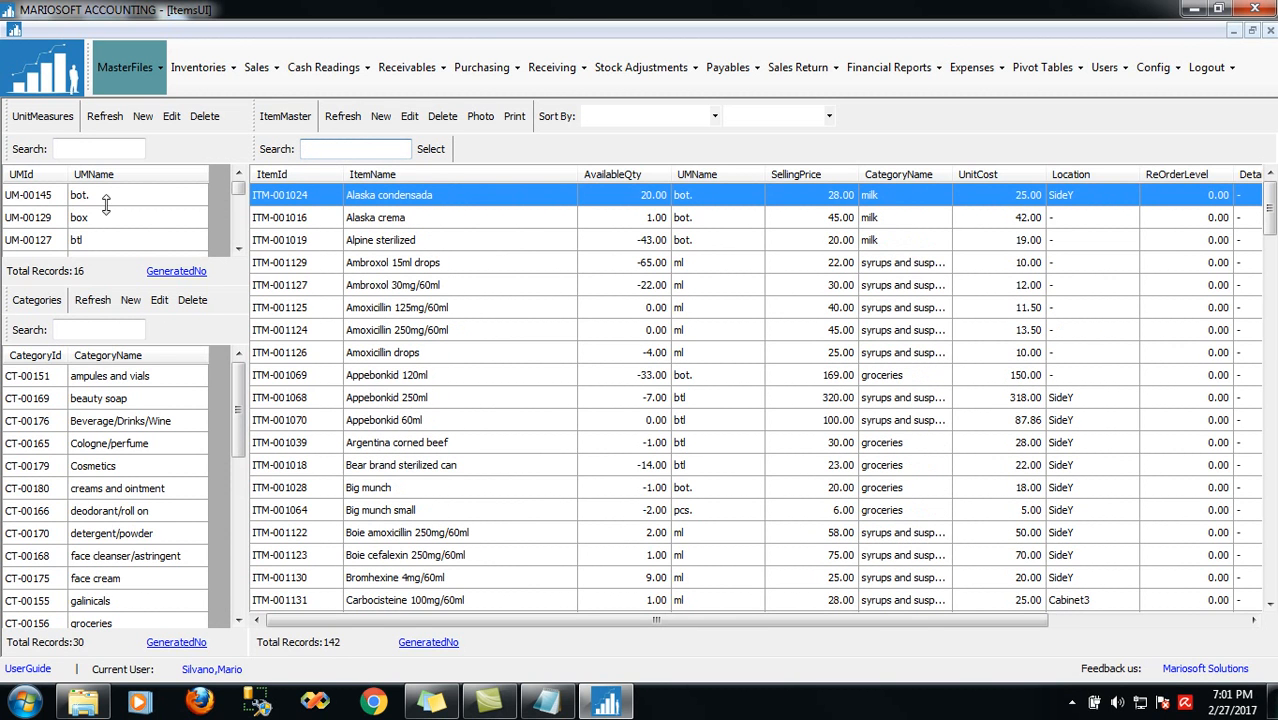
click(343, 118)
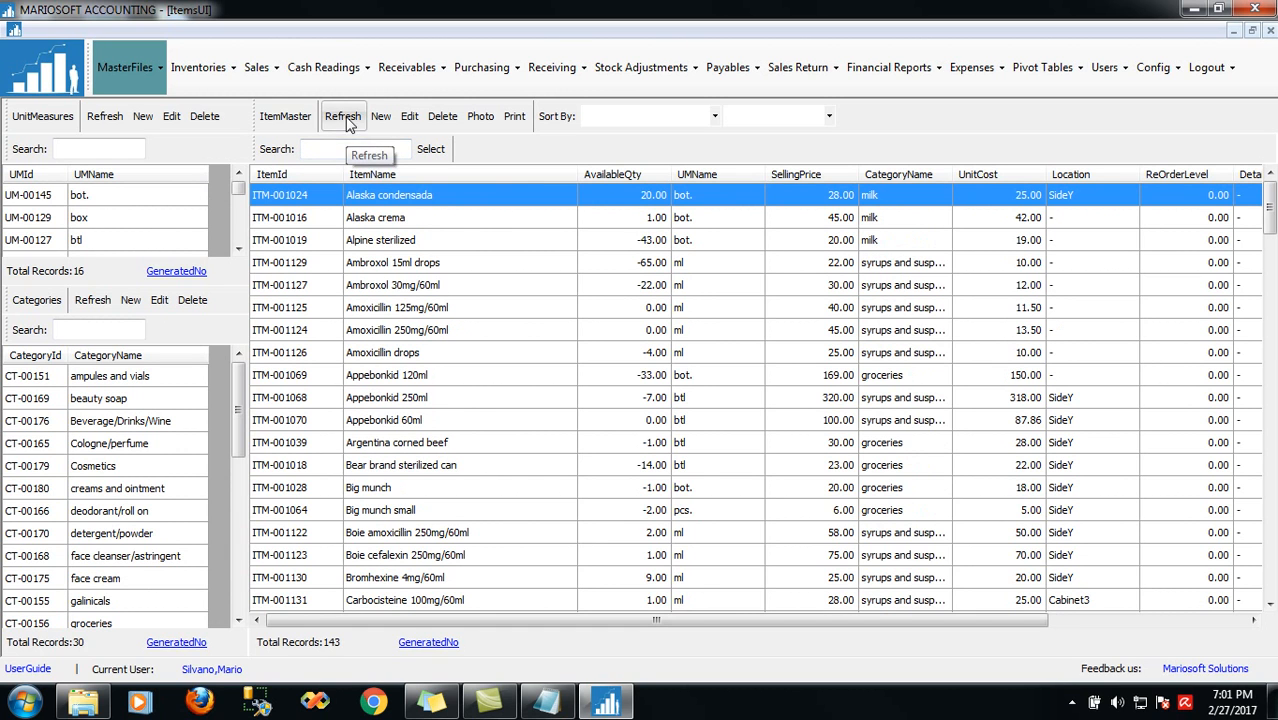
click(333, 149)
text(ga)
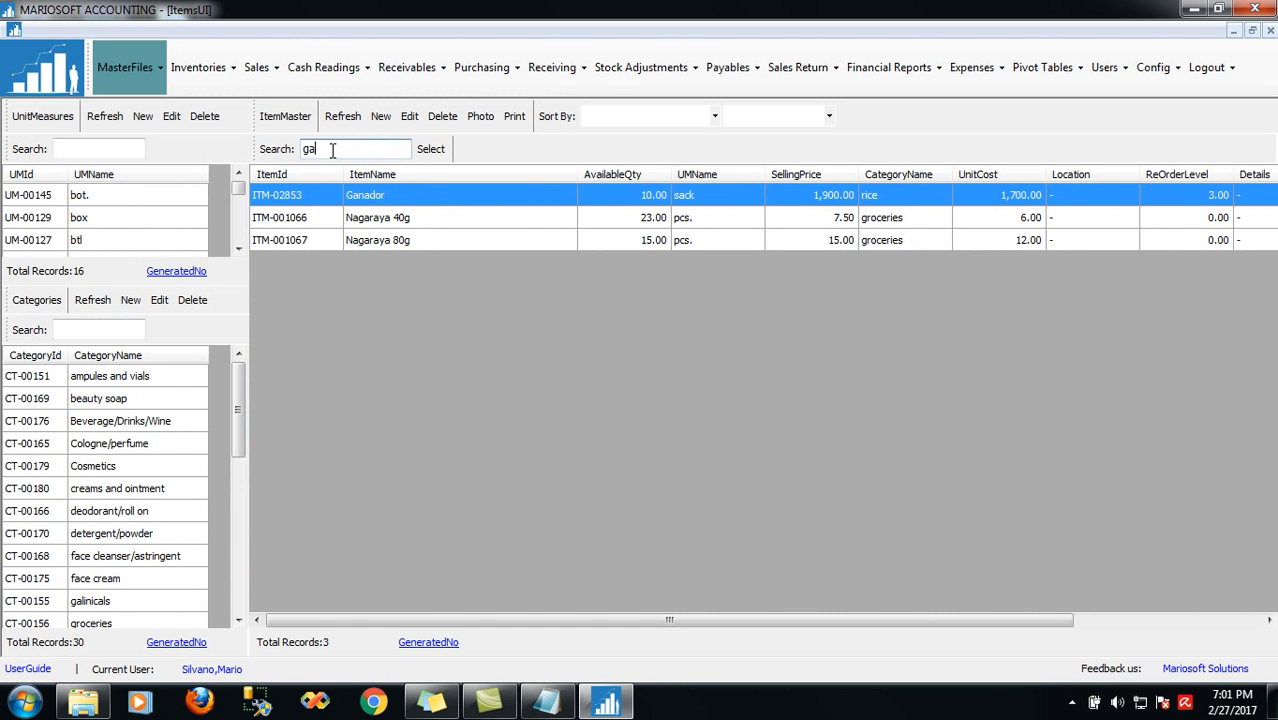
double_click(375, 197)
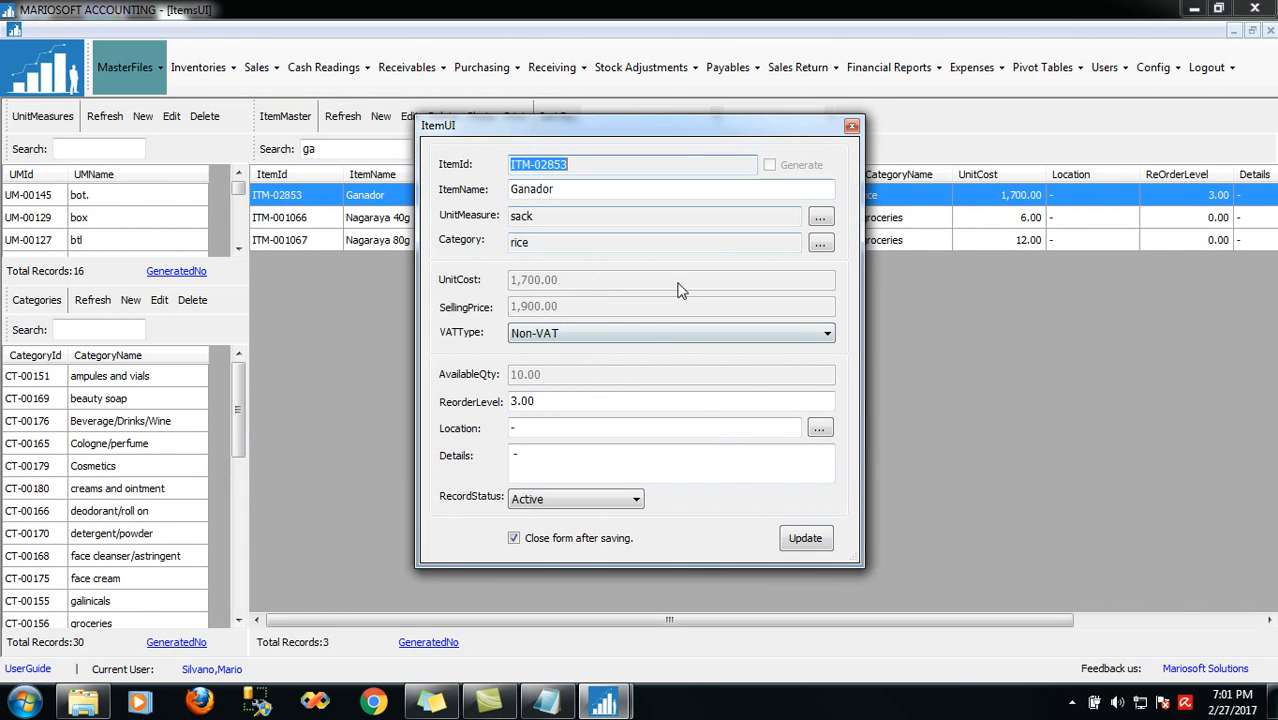
click(852, 127)
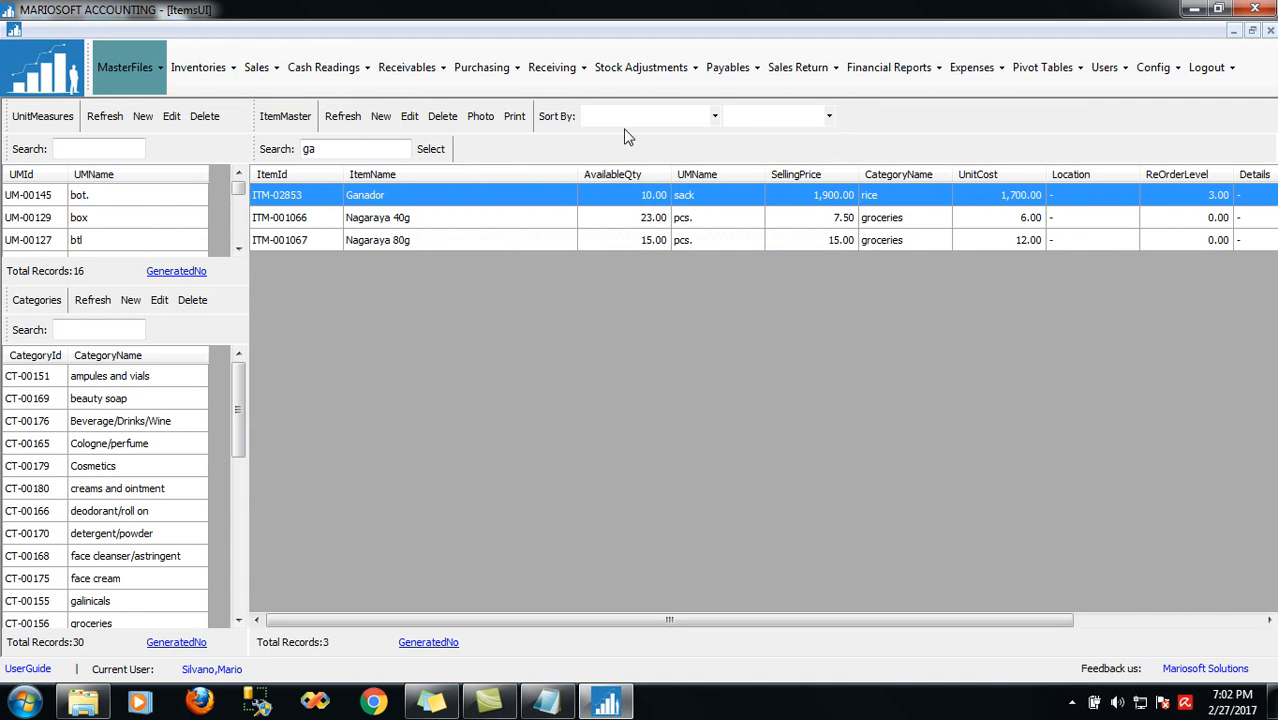
Open Sales Transaction and start a cash drawer session with 500 startup cash
click(266, 86)
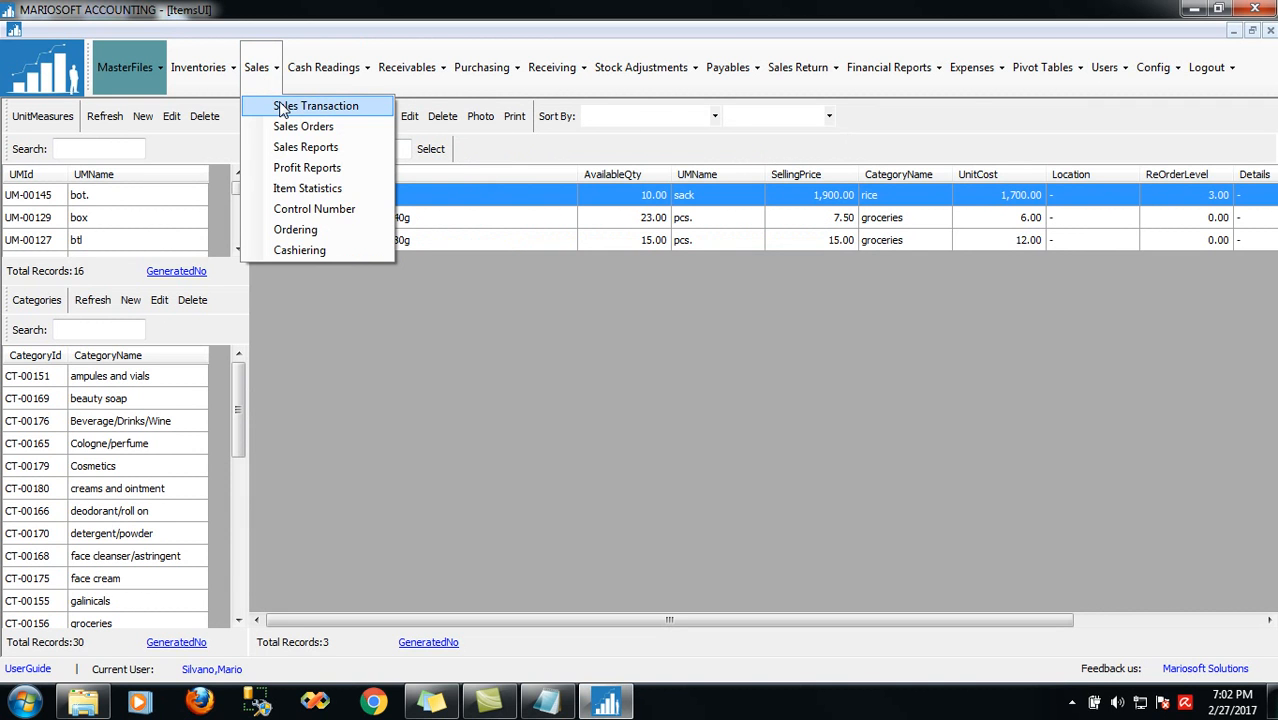
click(283, 107)
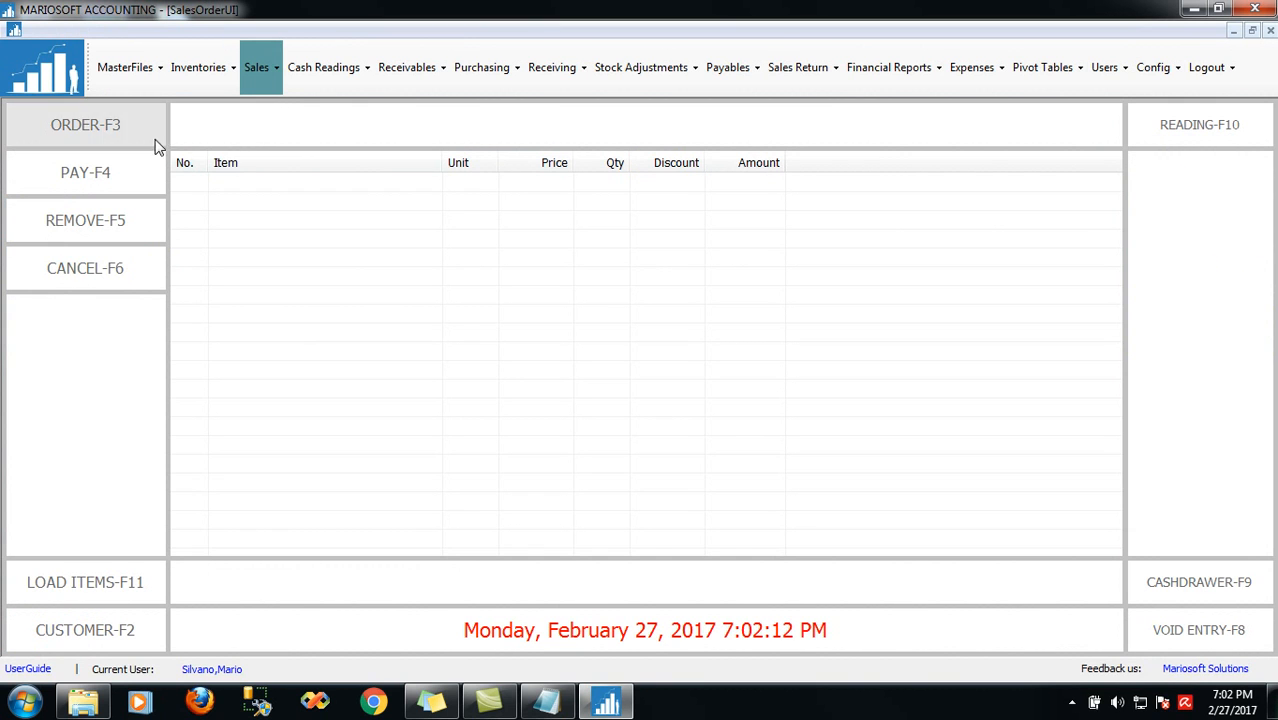
click(1205, 588)
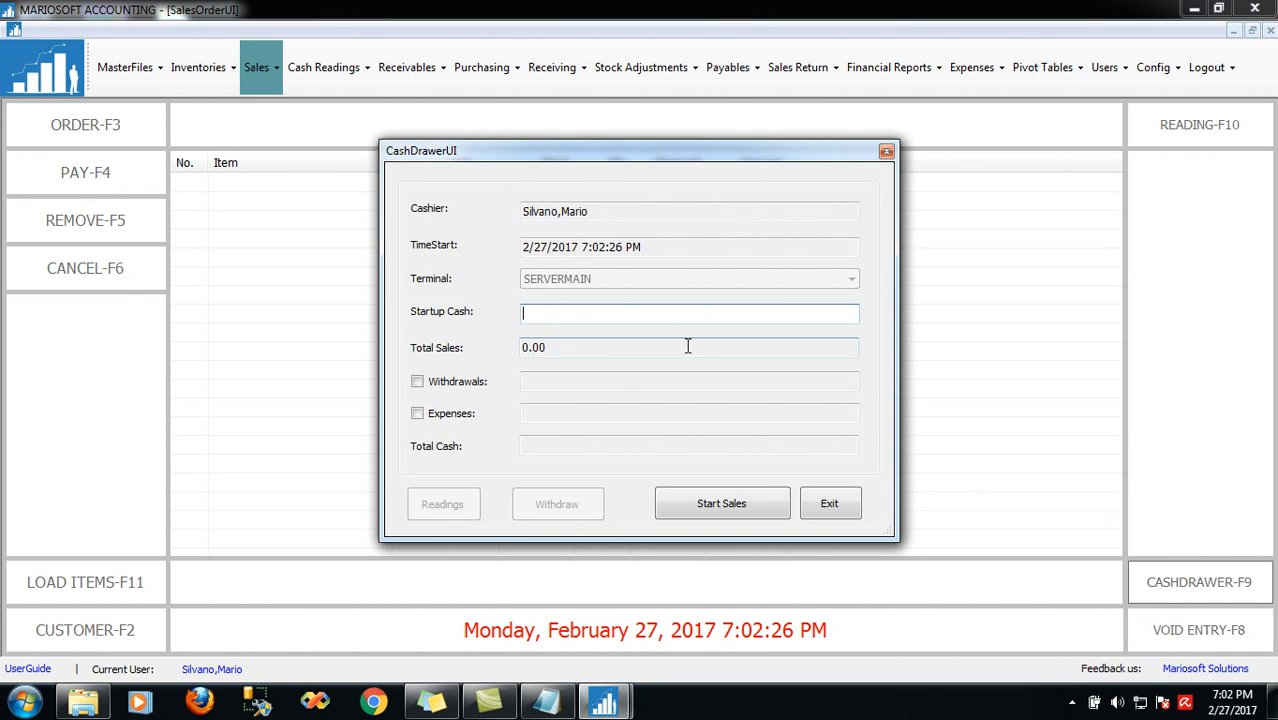
text(500)
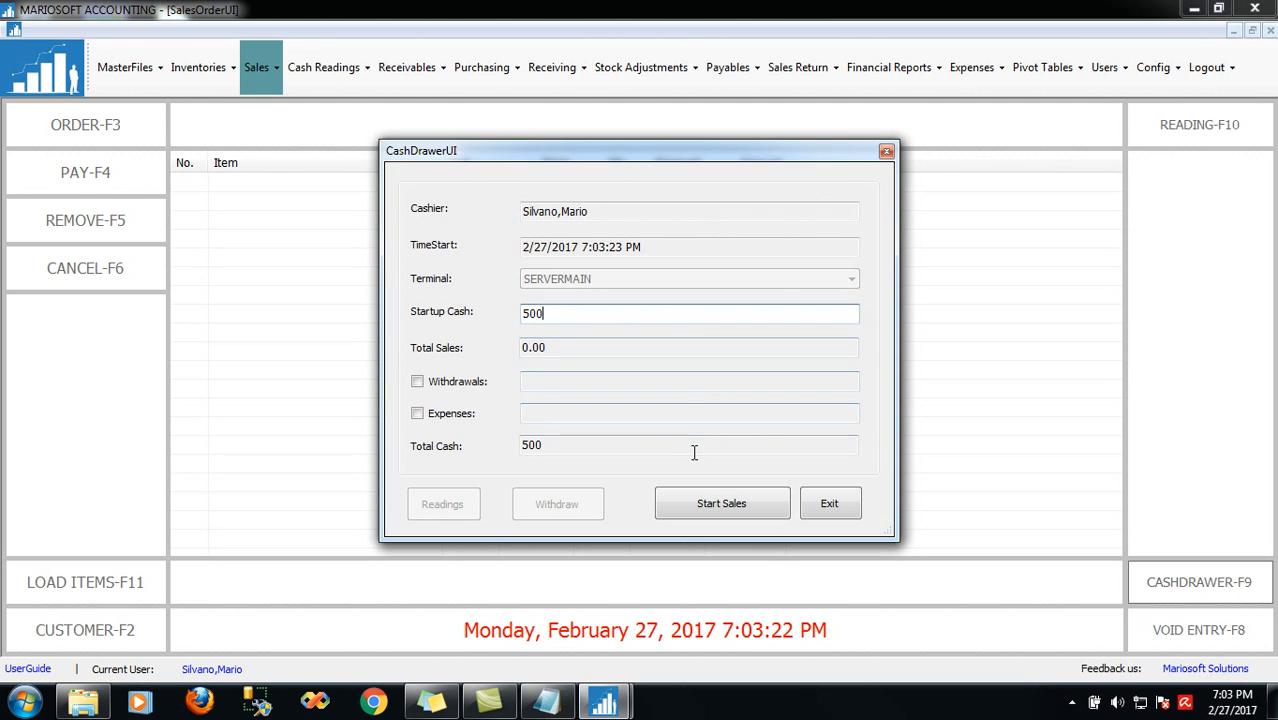
click(710, 508)
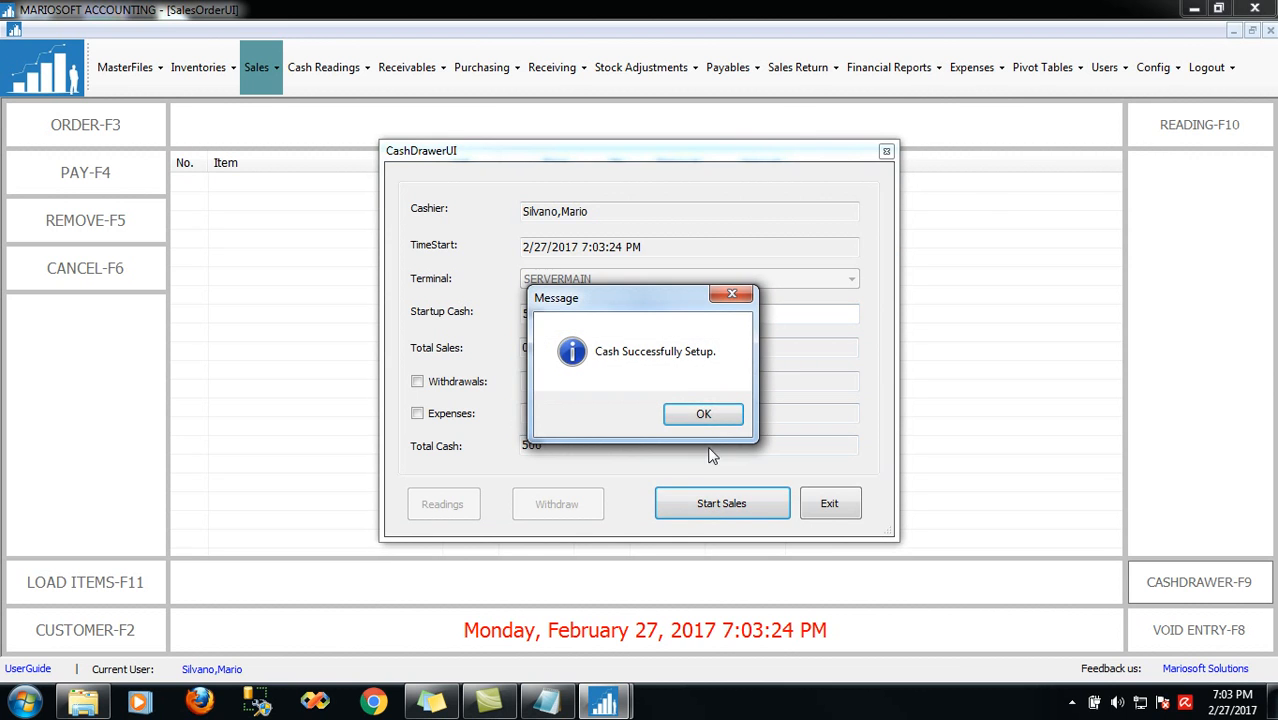
click(704, 414)
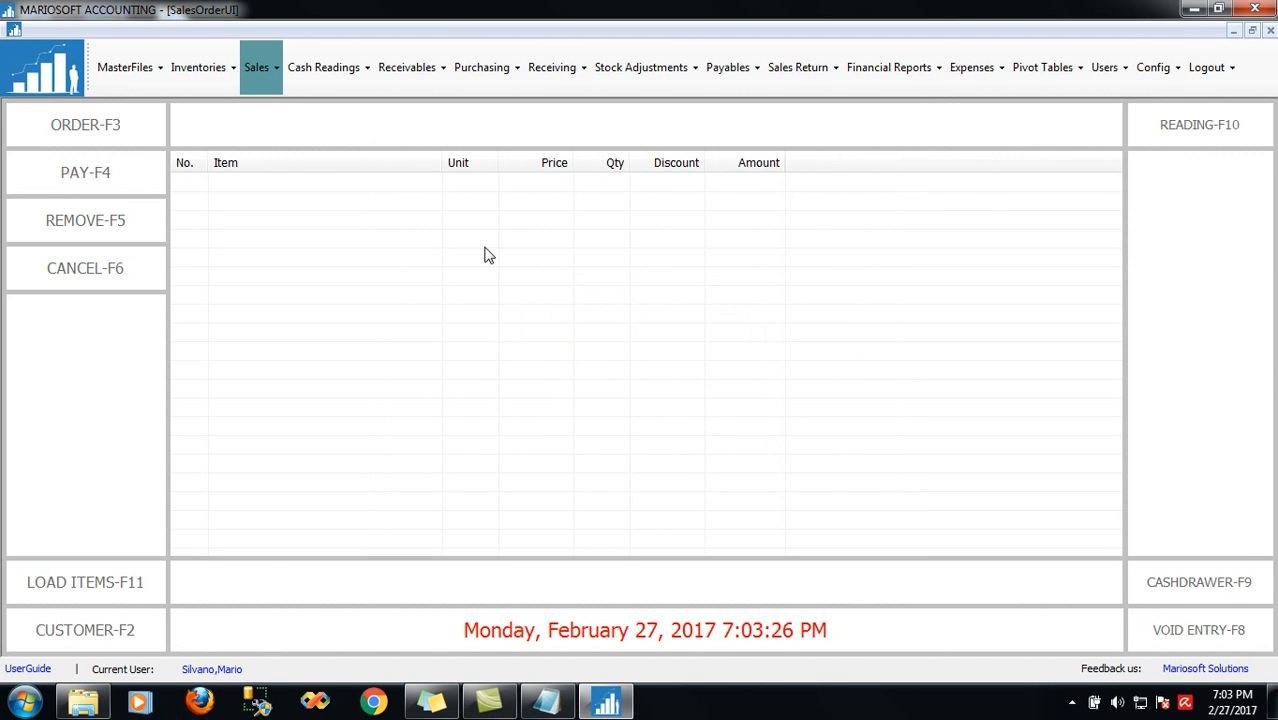
Order one Ganador and two Alpine sterilized, then move the insufficient-quantity warning lower
click(118, 124)
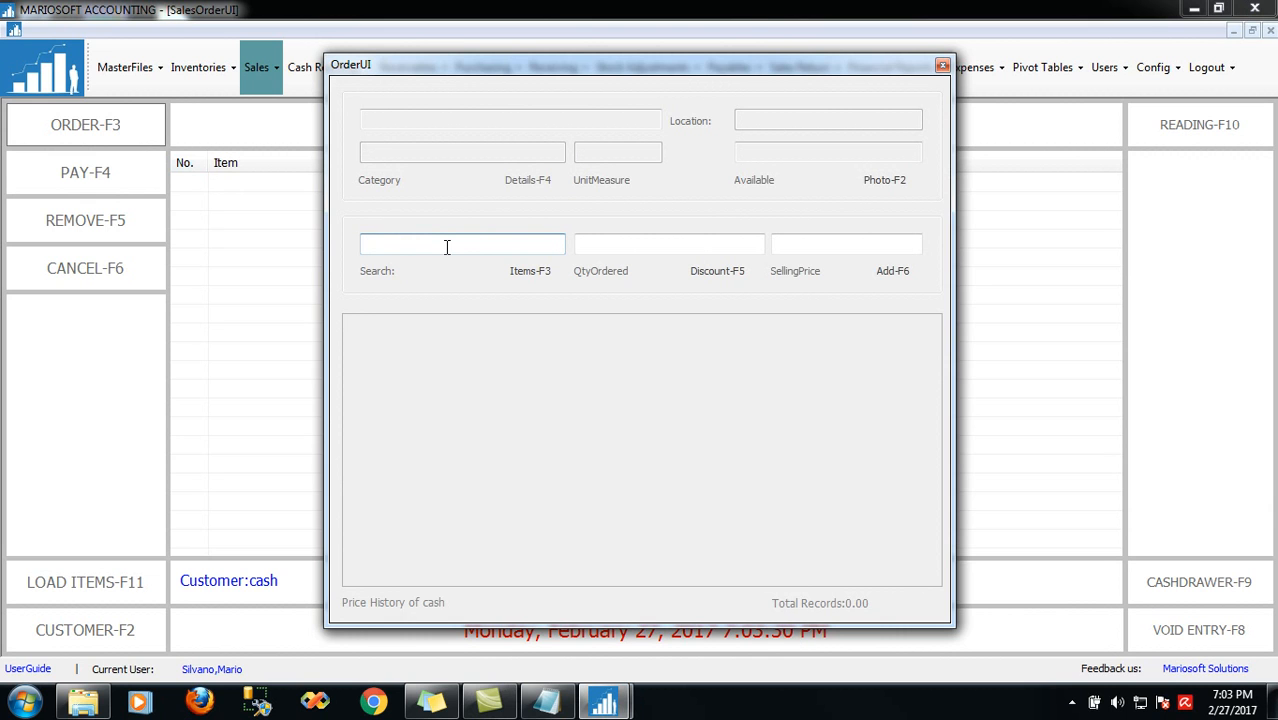
text(gan)
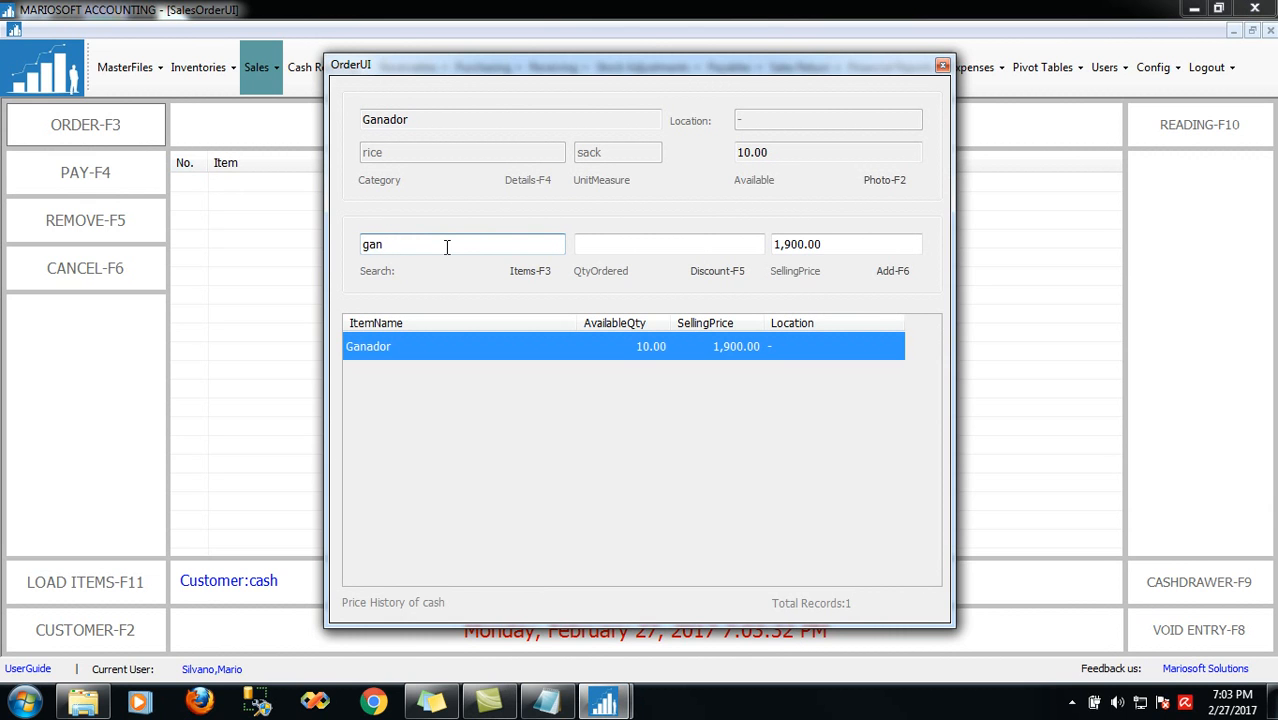
key(Return)
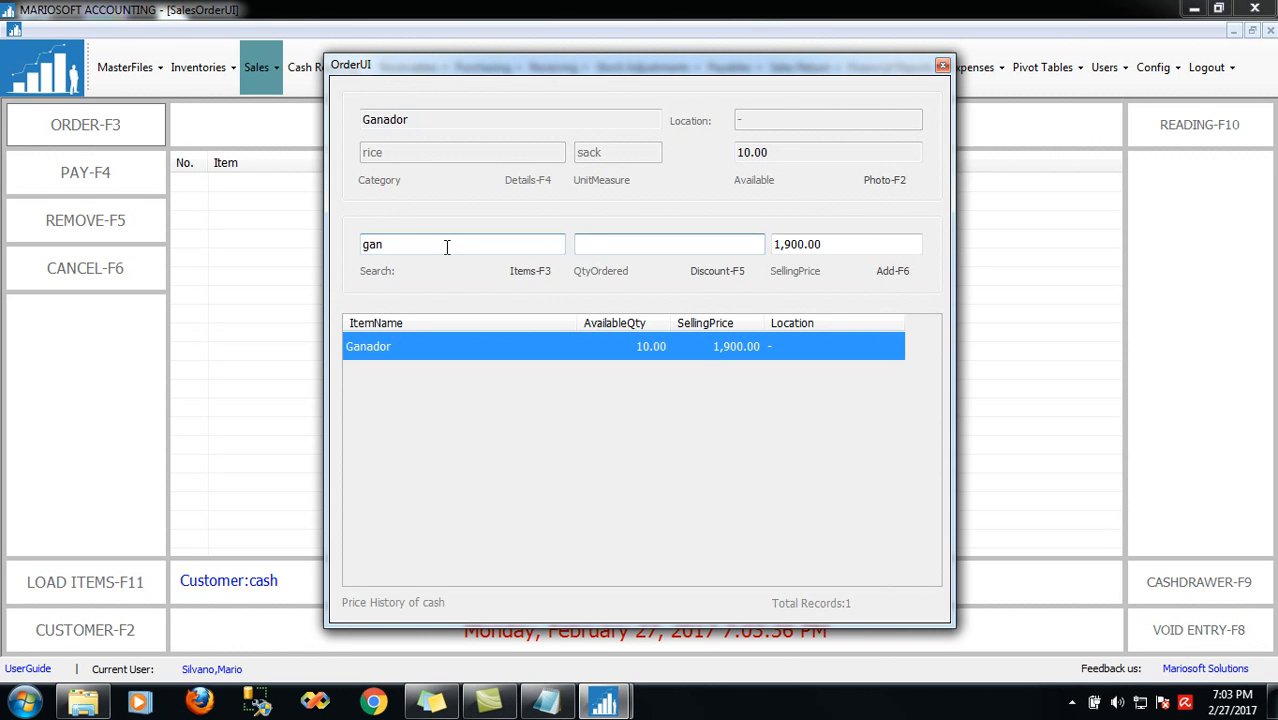
text(1)
key(Return)
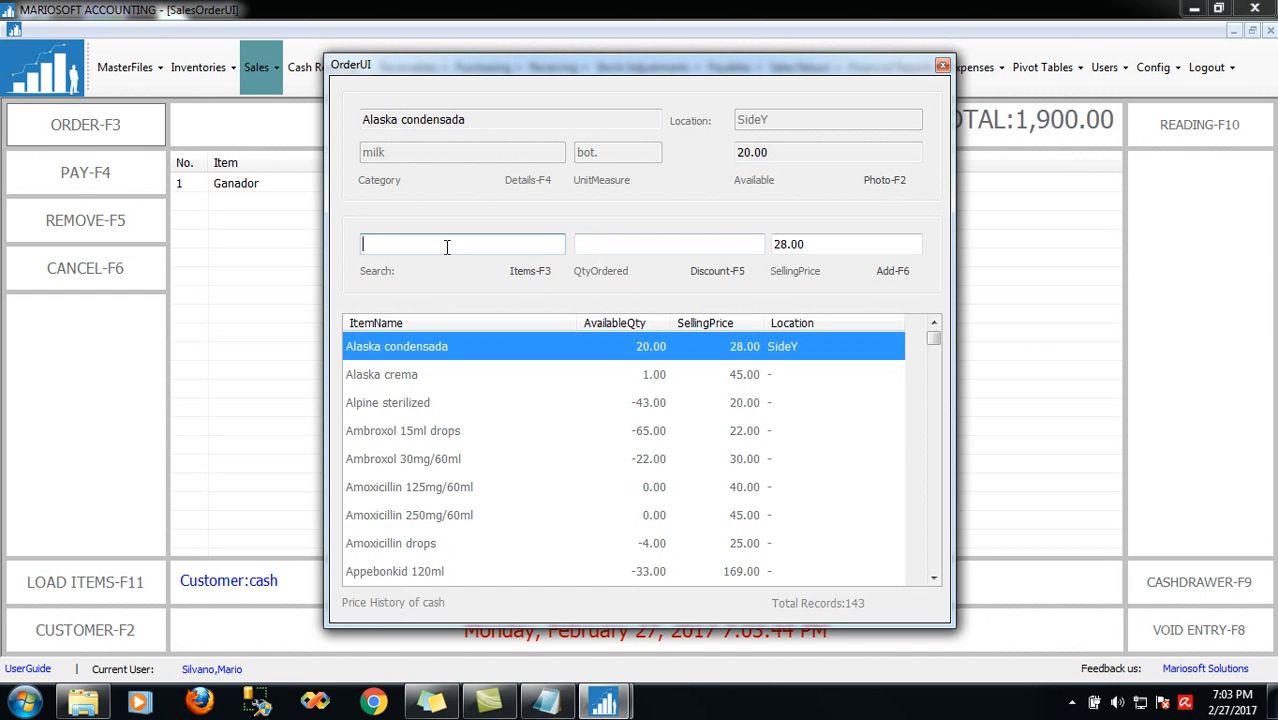
text(alp)
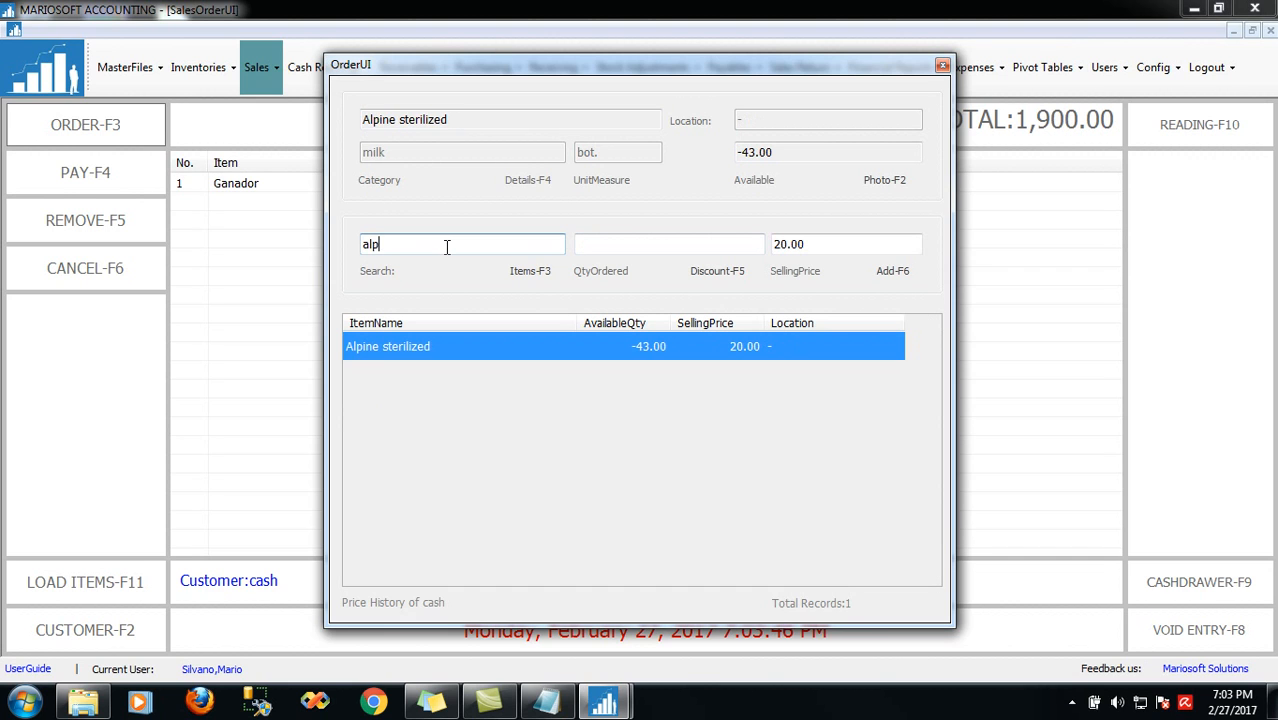
key(Return)
text(2)
key(Return)
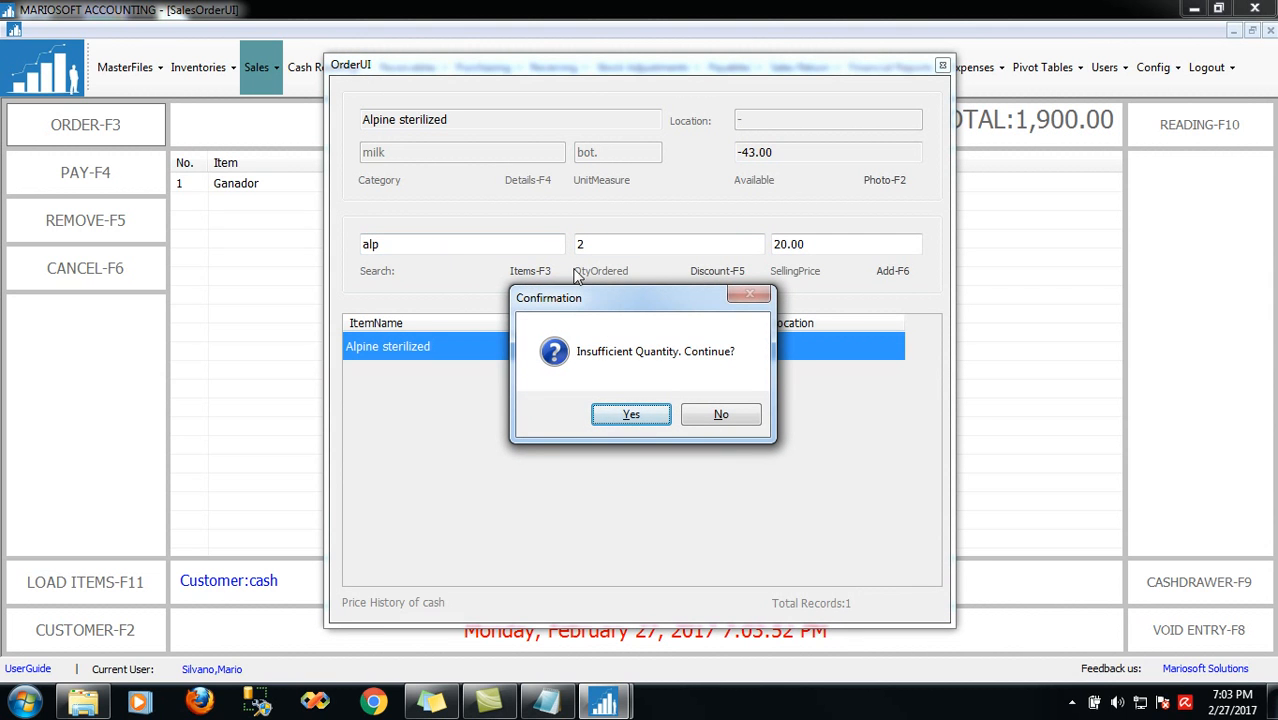
drag(633, 297, 581, 387)
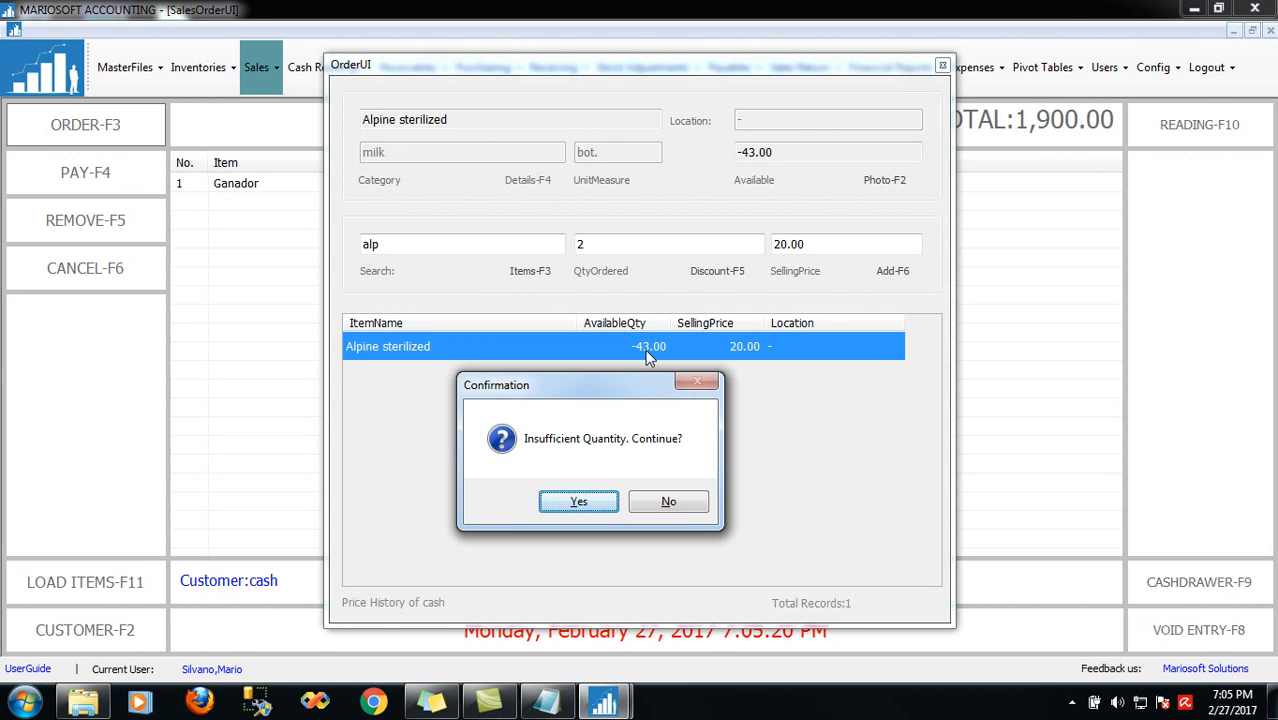
Confirm adding the two Alpine sterilized despite insufficient stock
click(580, 502)
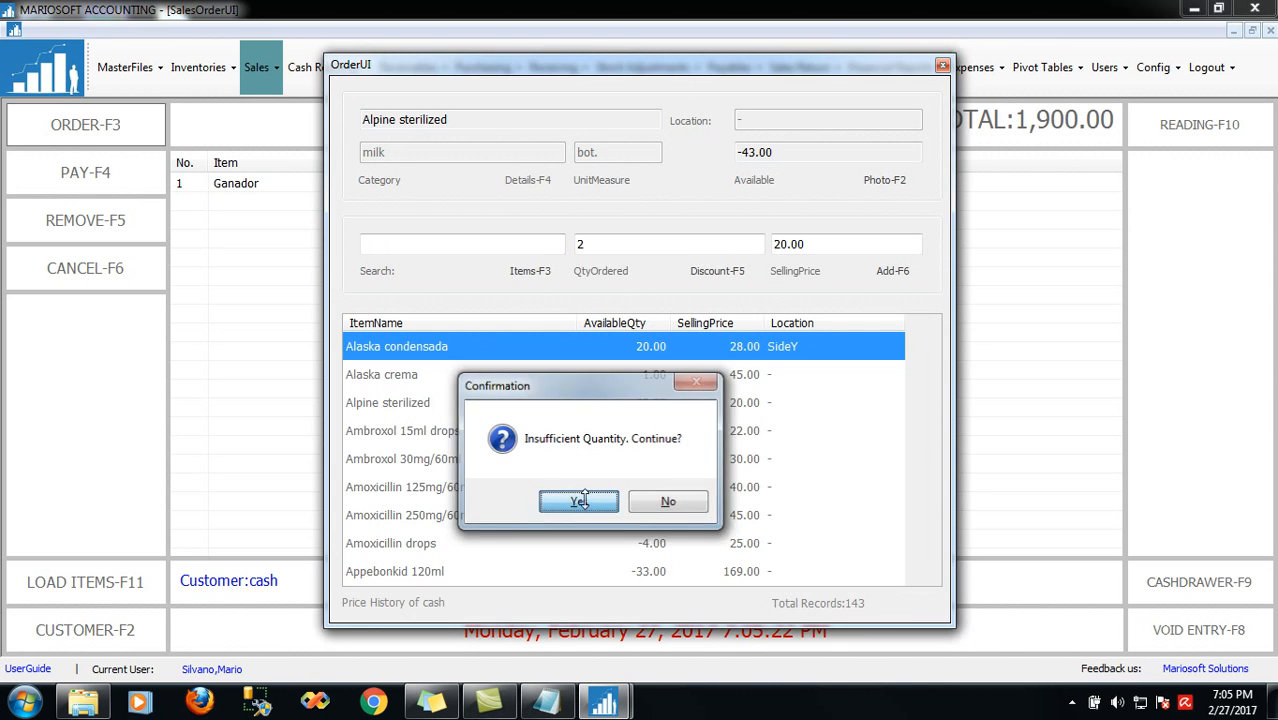
Pay the 1,940.00 order with 2000 cash, giving 60.00 change, and print the receipt
key(Escape)
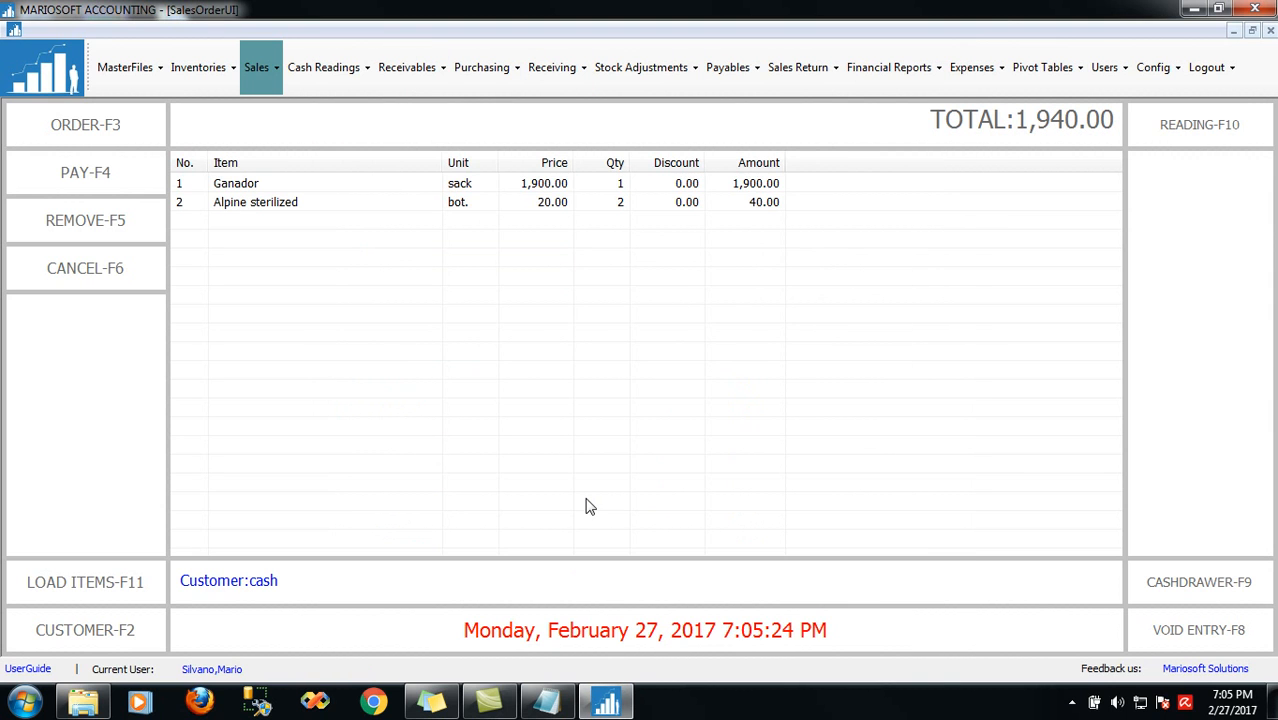
click(118, 180)
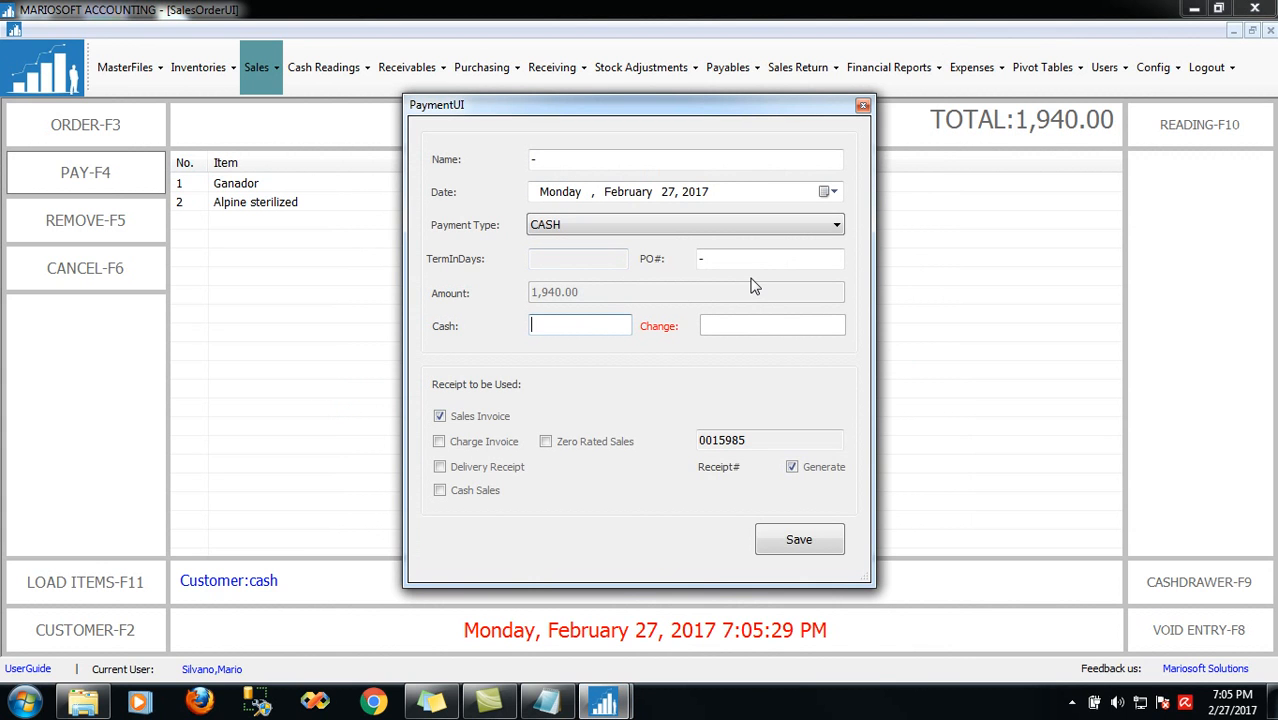
text(2000)
key(Return)
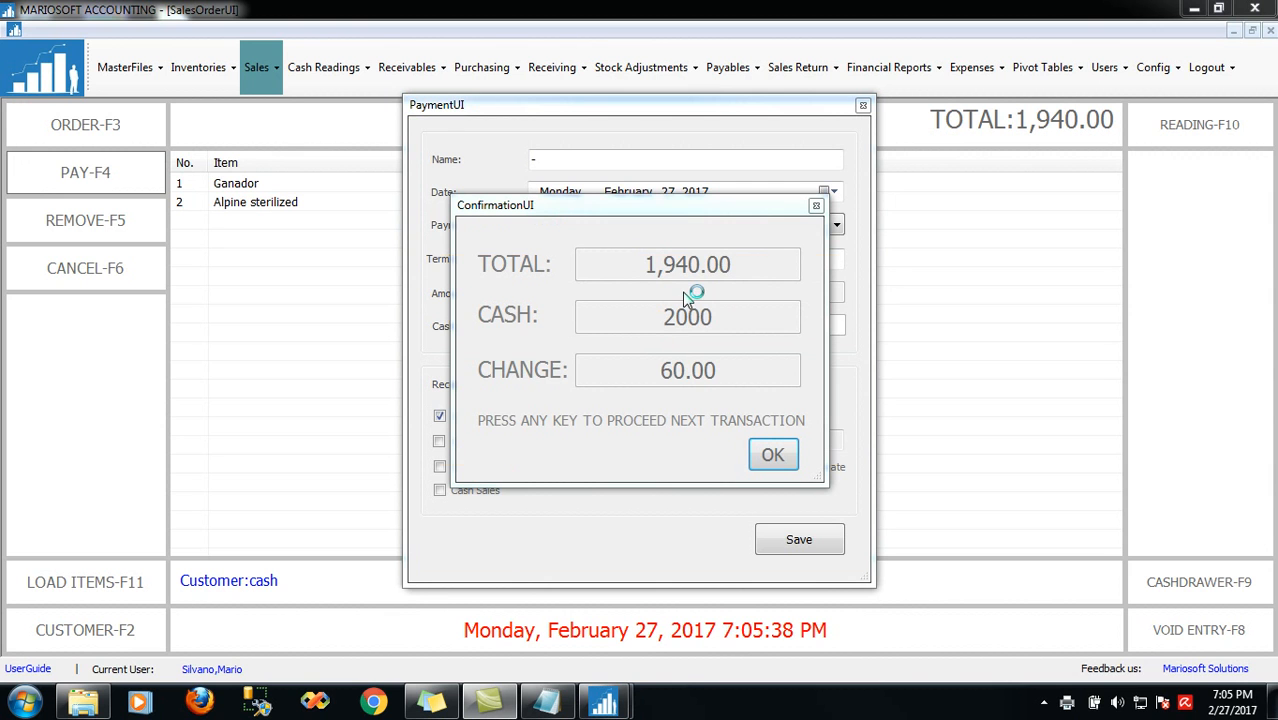
key(super+s)
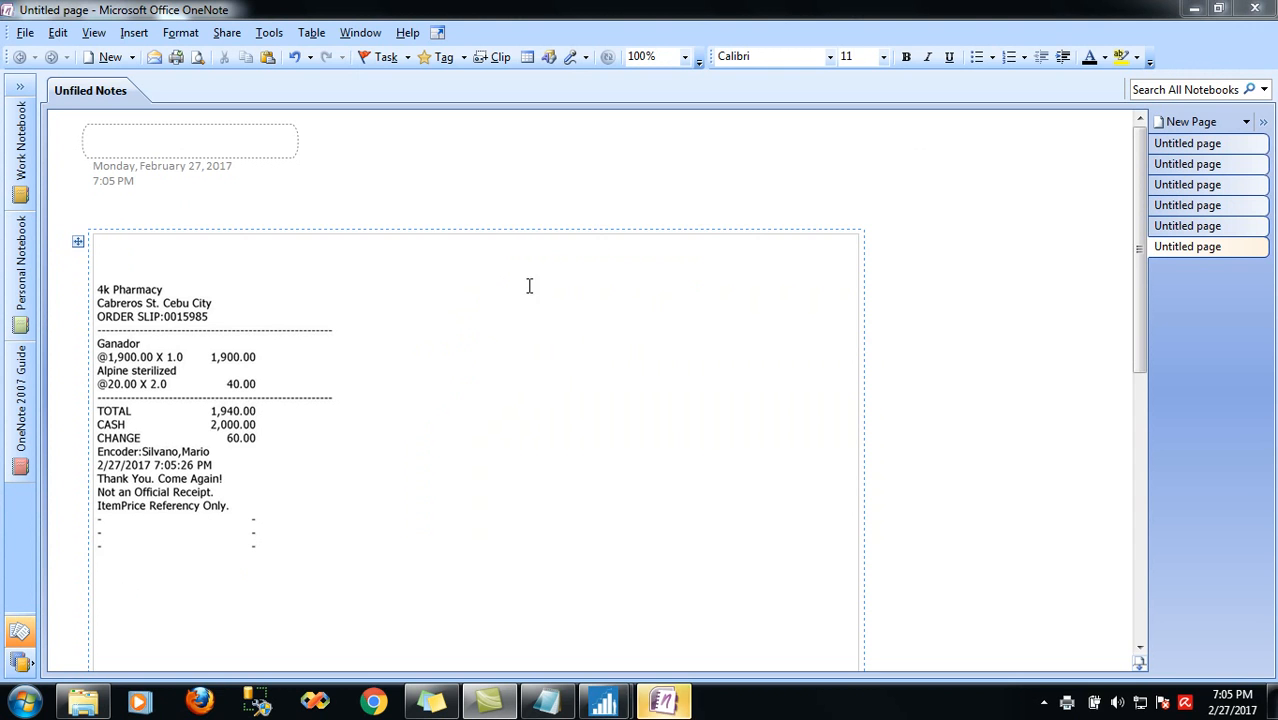
Check the printed receipt in OneNote, close OneNote, and dismiss the payment confirmation
drag(252, 514, 114, 289)
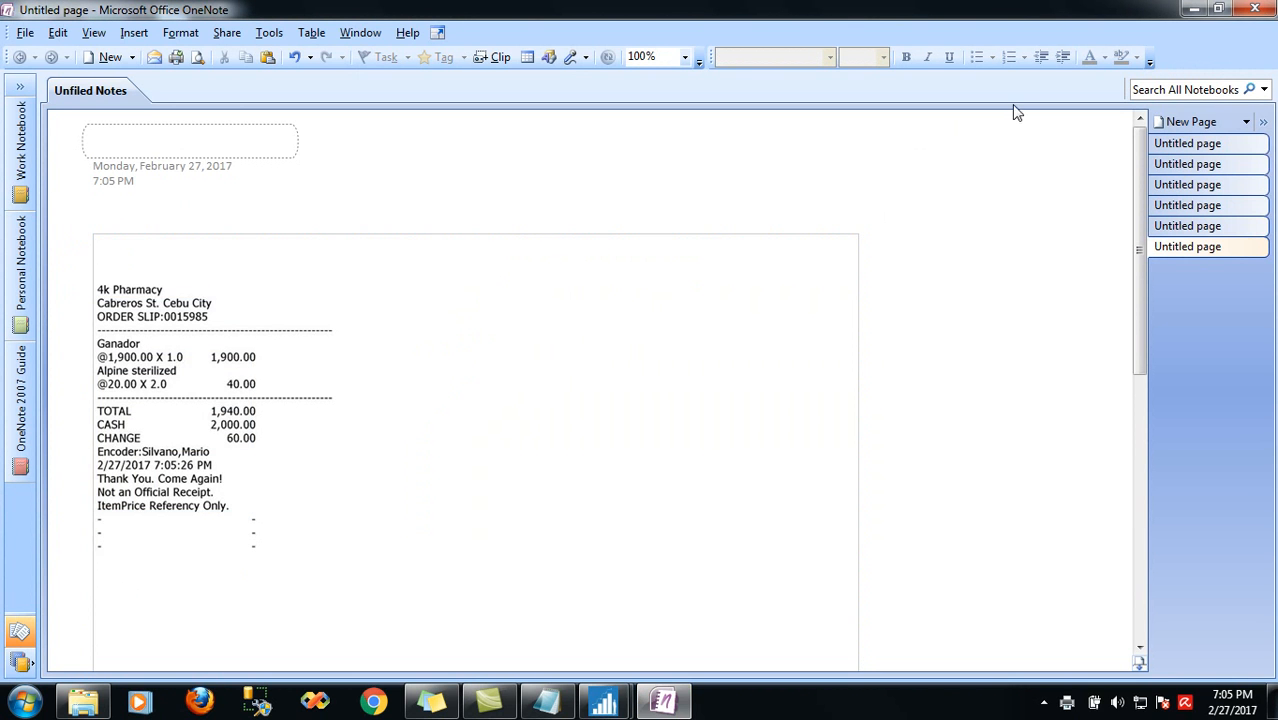
click(1255, 8)
click(772, 457)
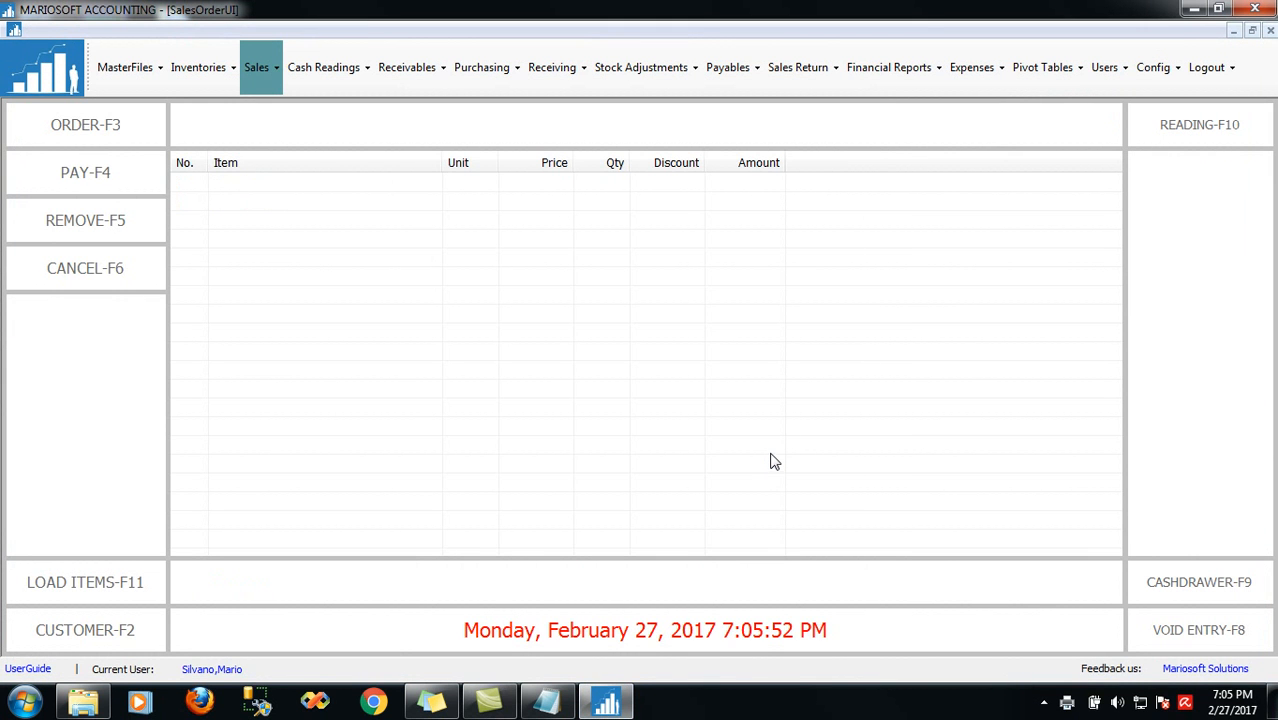
Deactivate receipt printing for SERVERMAIN under Config > Machine Printers, then restore the quick guide notes
click(1108, 70)
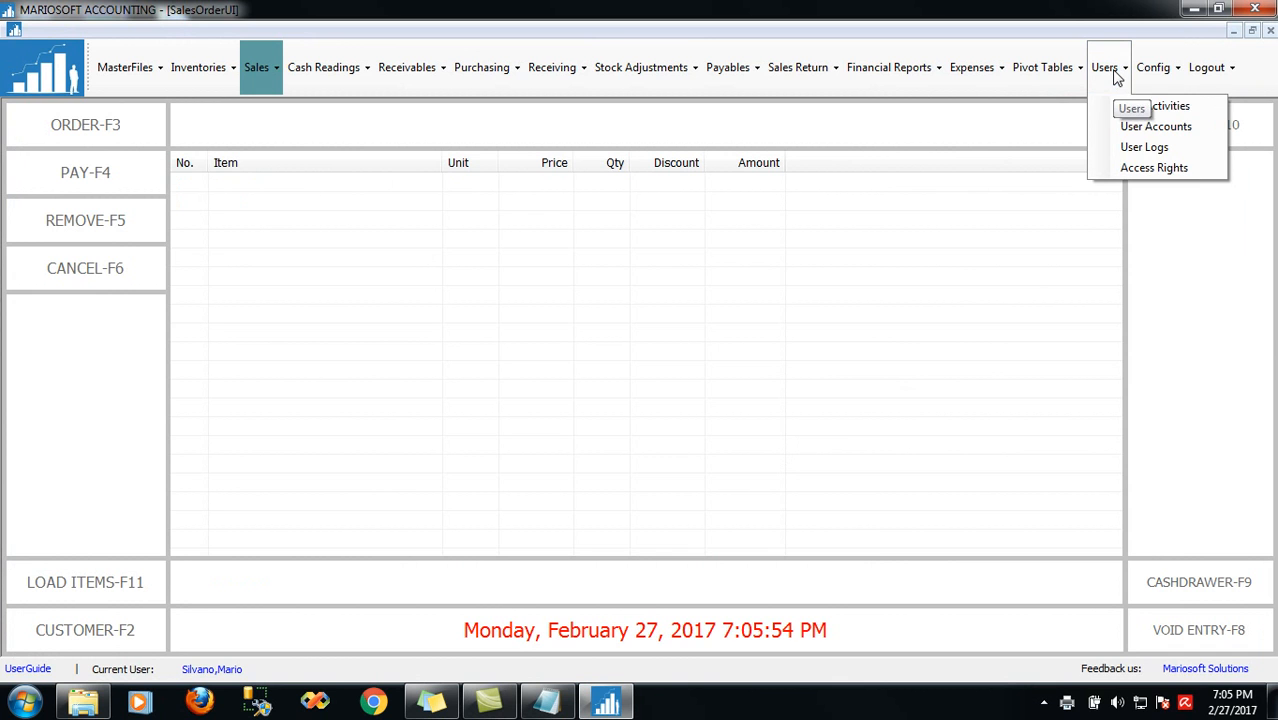
mouse_move(1155, 68)
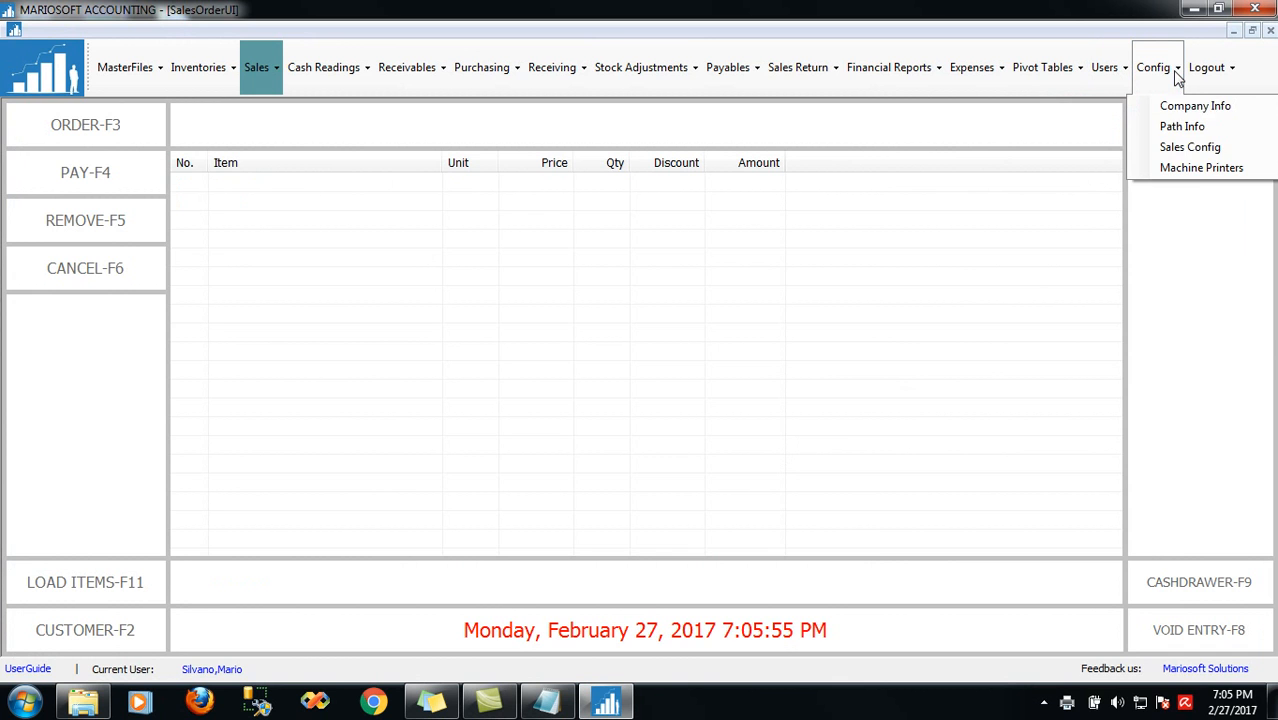
click(1193, 168)
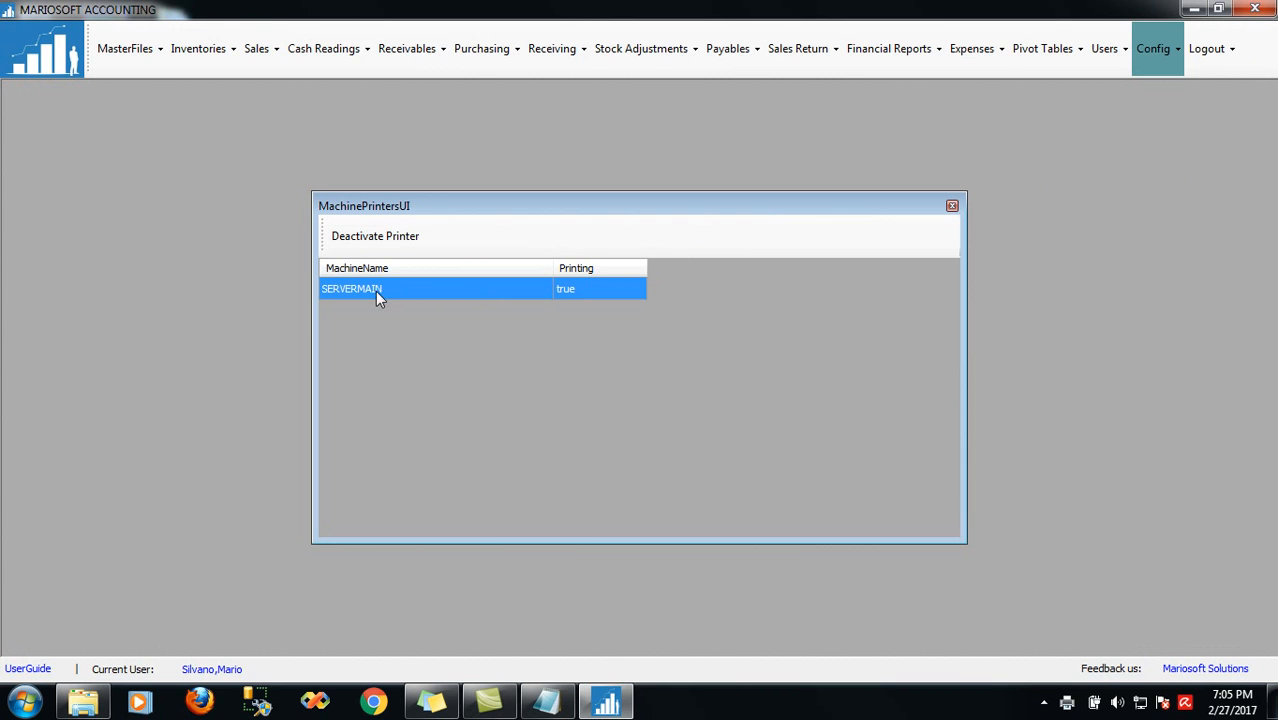
click(383, 236)
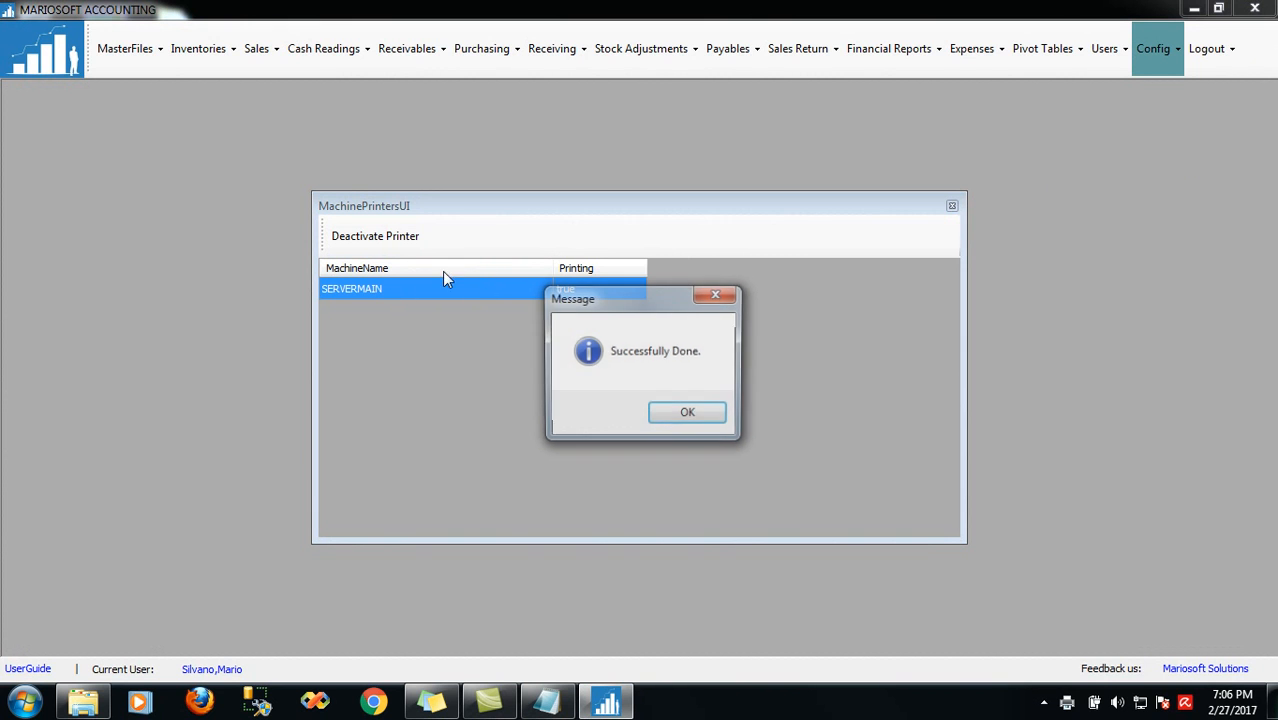
click(688, 416)
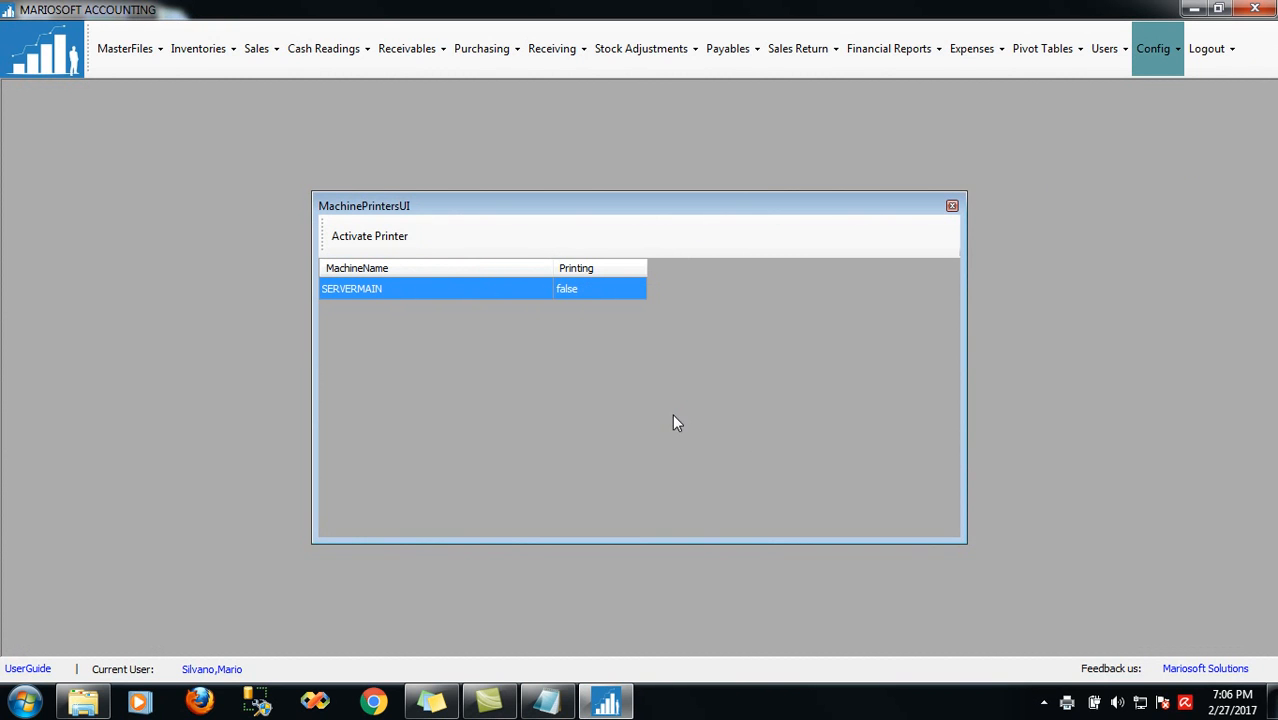
click(952, 206)
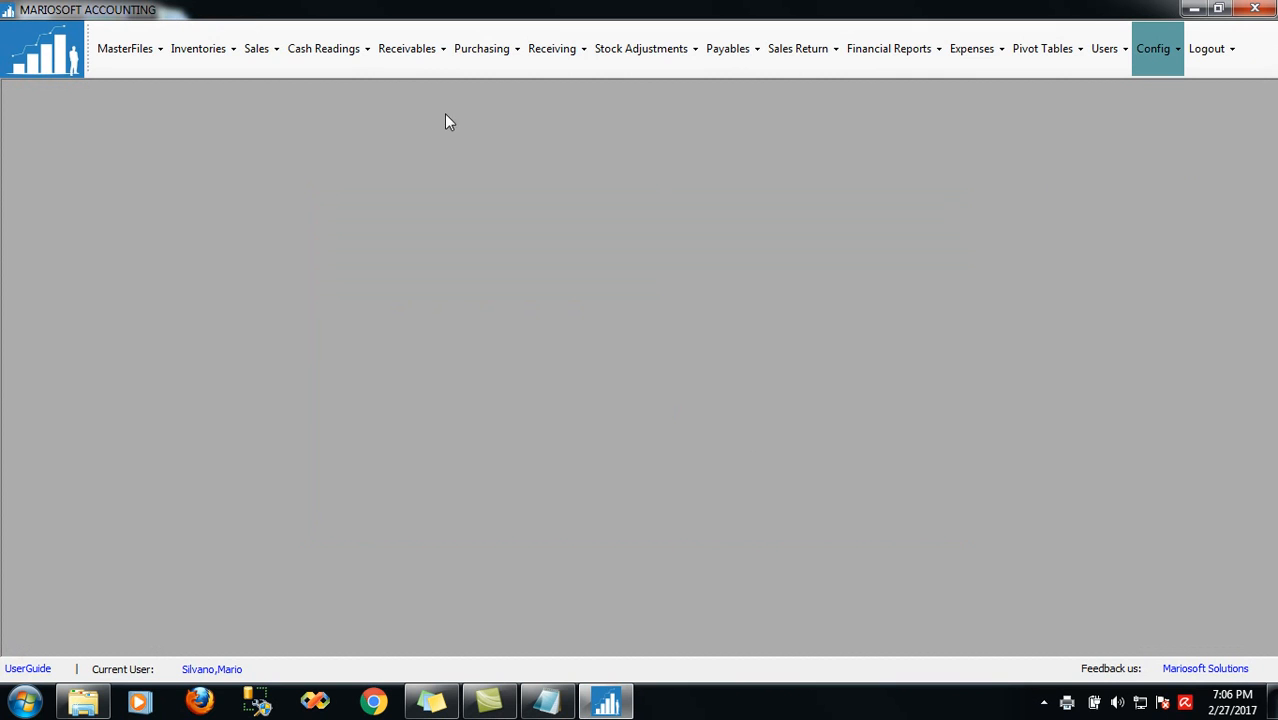
click(544, 706)
Load the Sales Orders list for today's date range
click(544, 706)
click(263, 62)
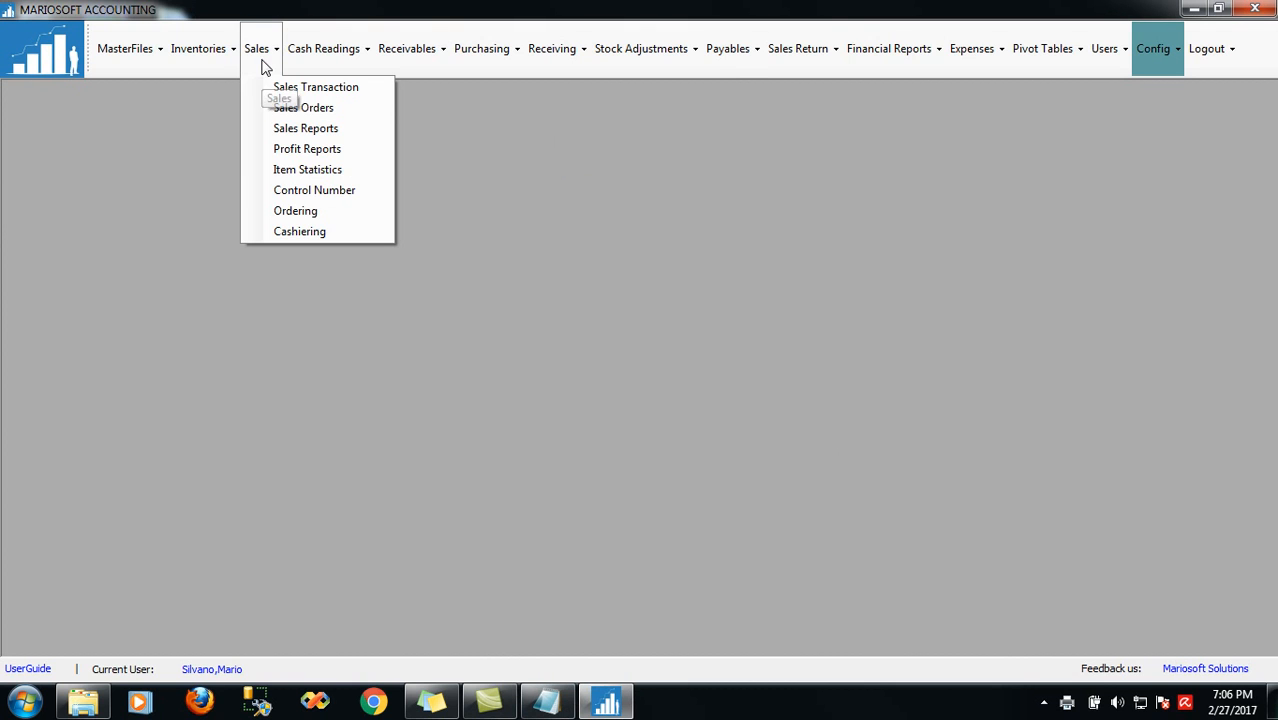
click(290, 108)
click(196, 134)
click(199, 164)
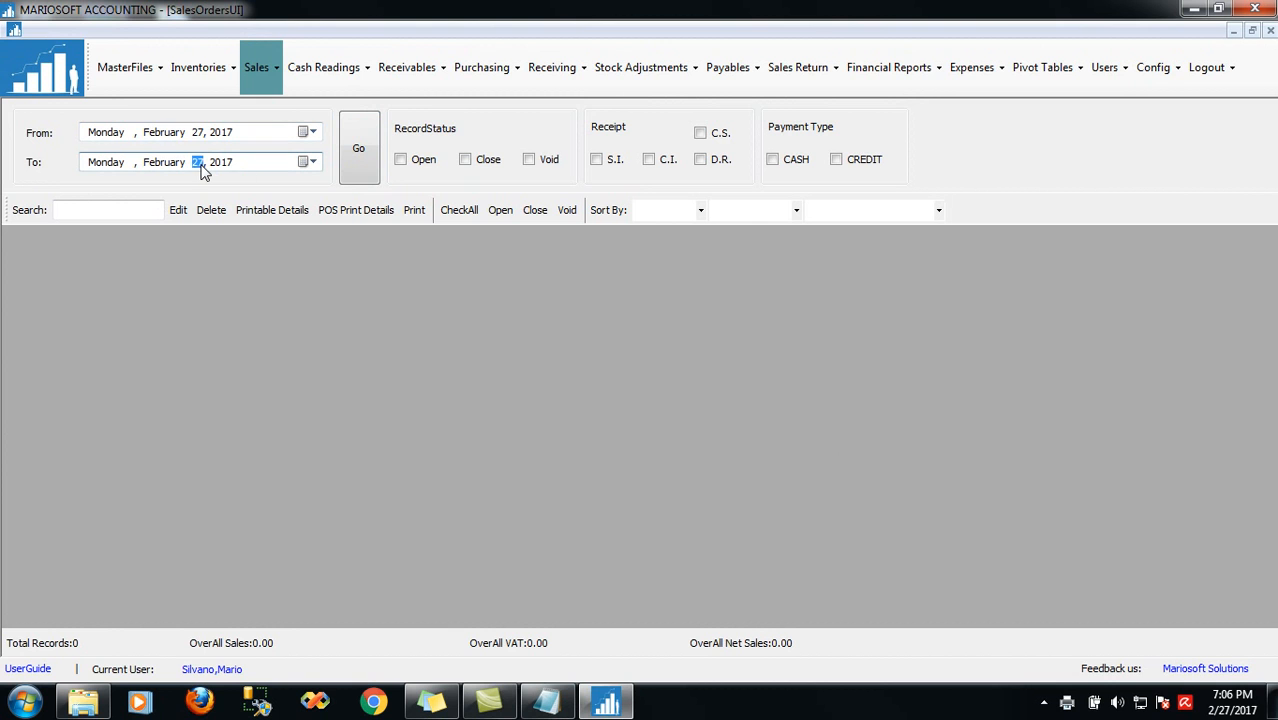
click(363, 168)
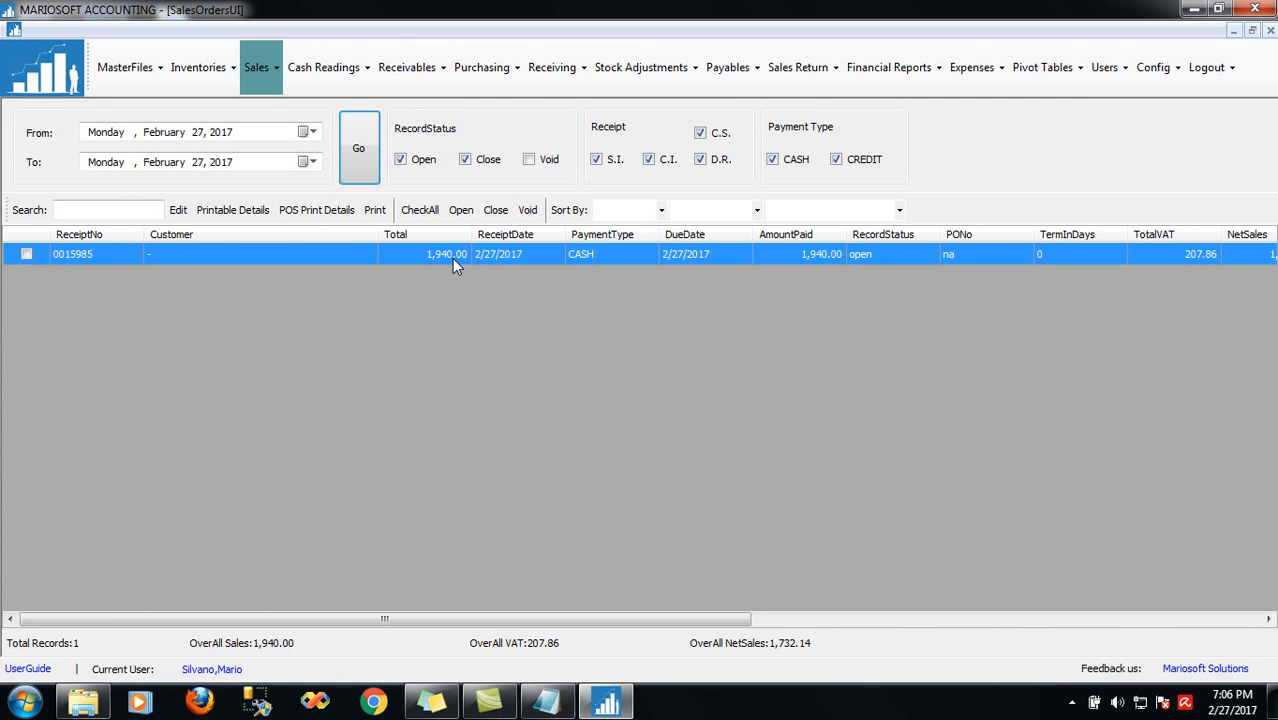
Tick receipt 0015985 and attempt to void it, answering No so it stays open
click(27, 254)
click(528, 211)
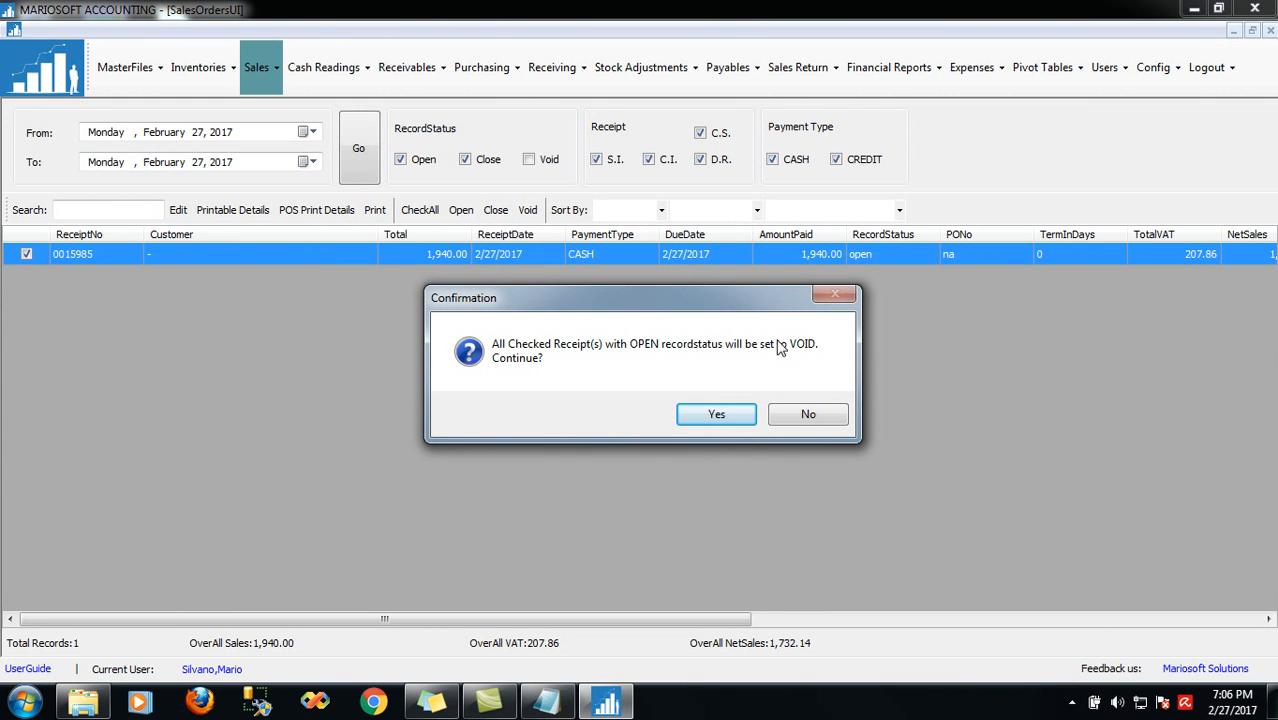
click(810, 418)
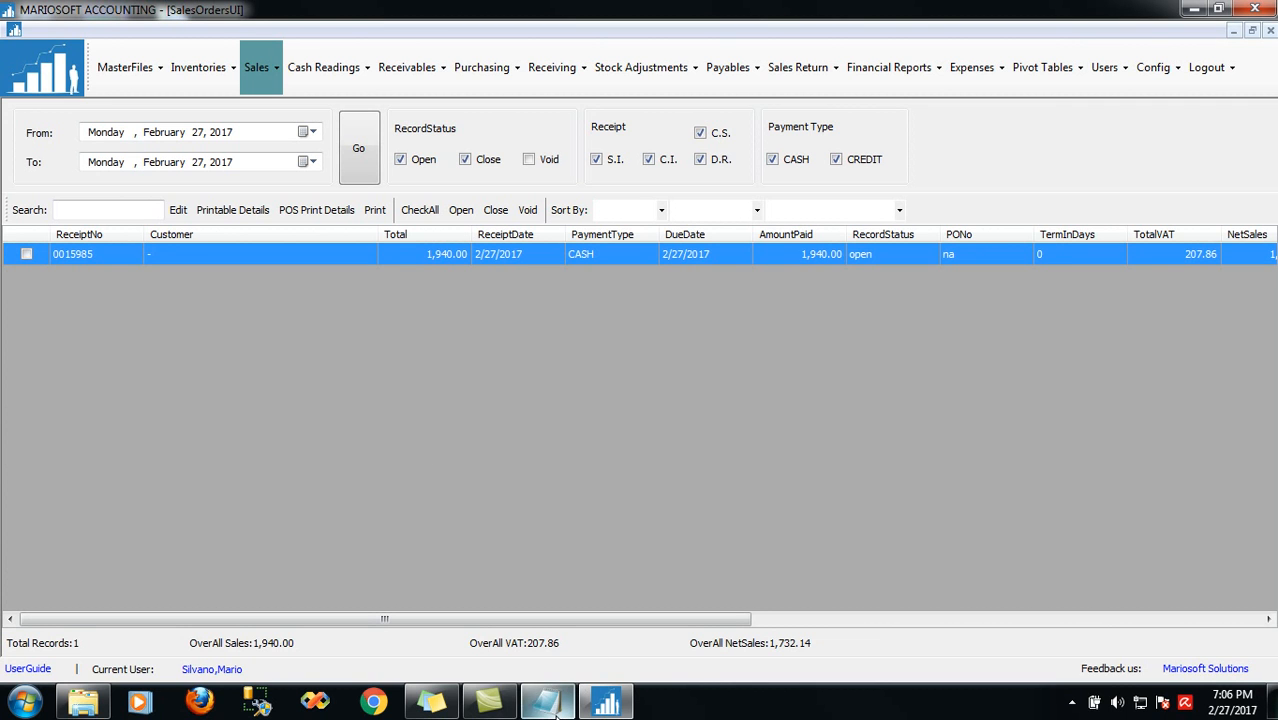
click(546, 703)
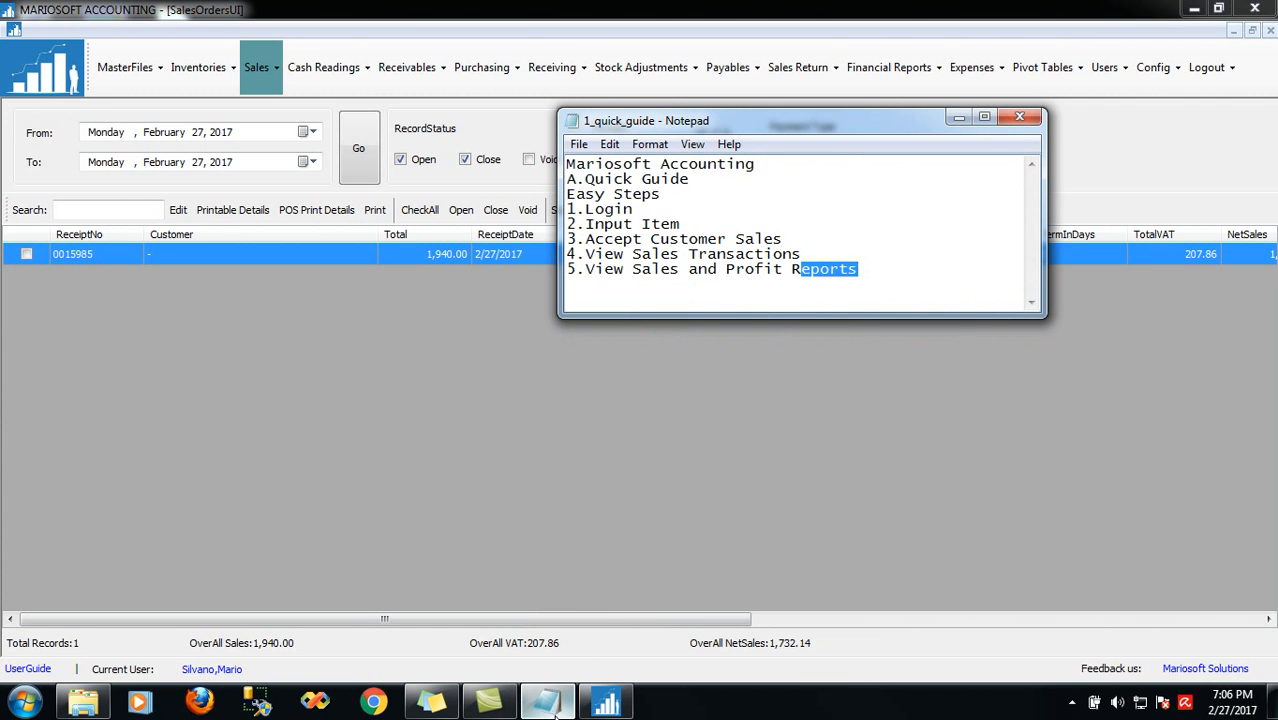
click(546, 703)
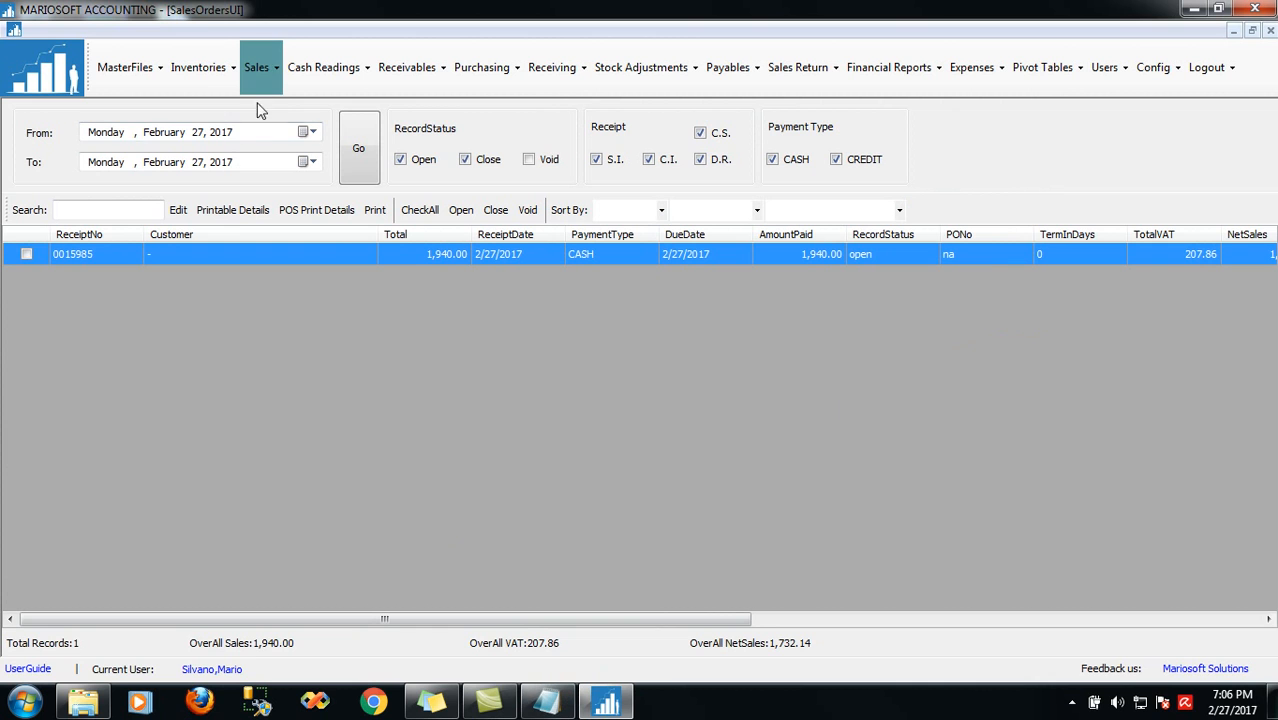
click(258, 79)
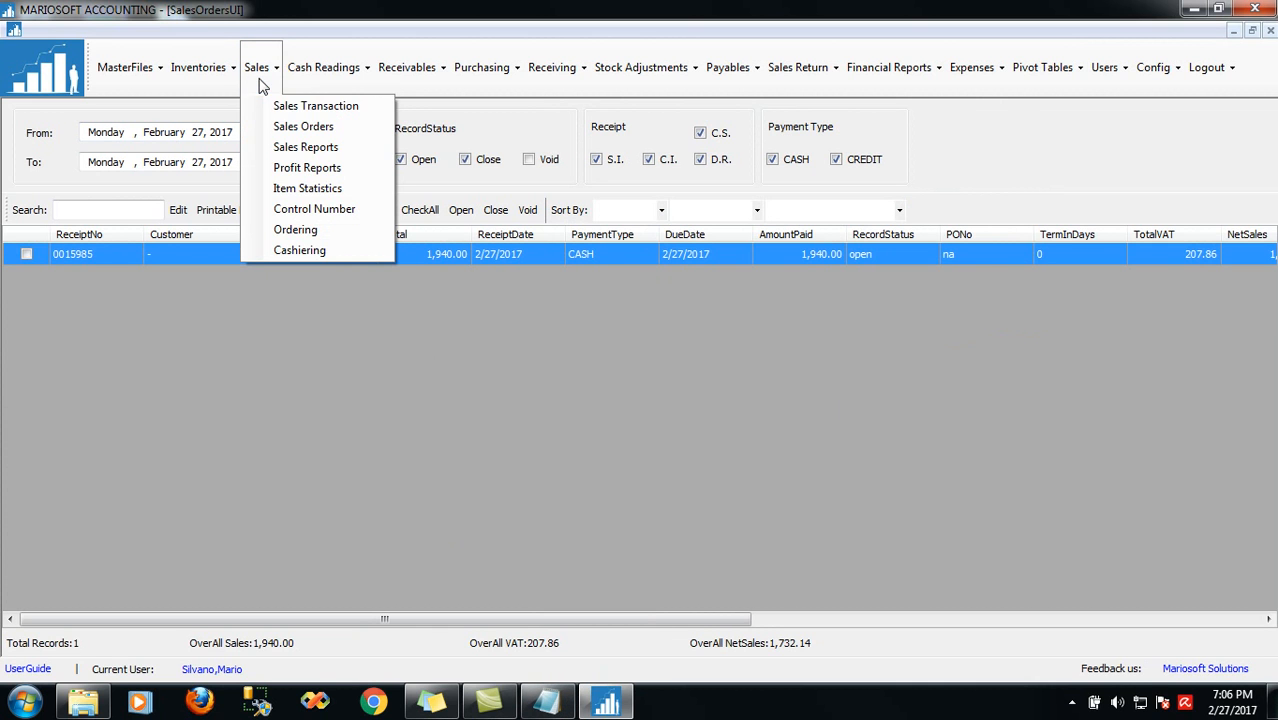
Open Sales Reports and preview Per Transaction Sales as a table, showing receipt 0015985 at 1,940.00
click(278, 148)
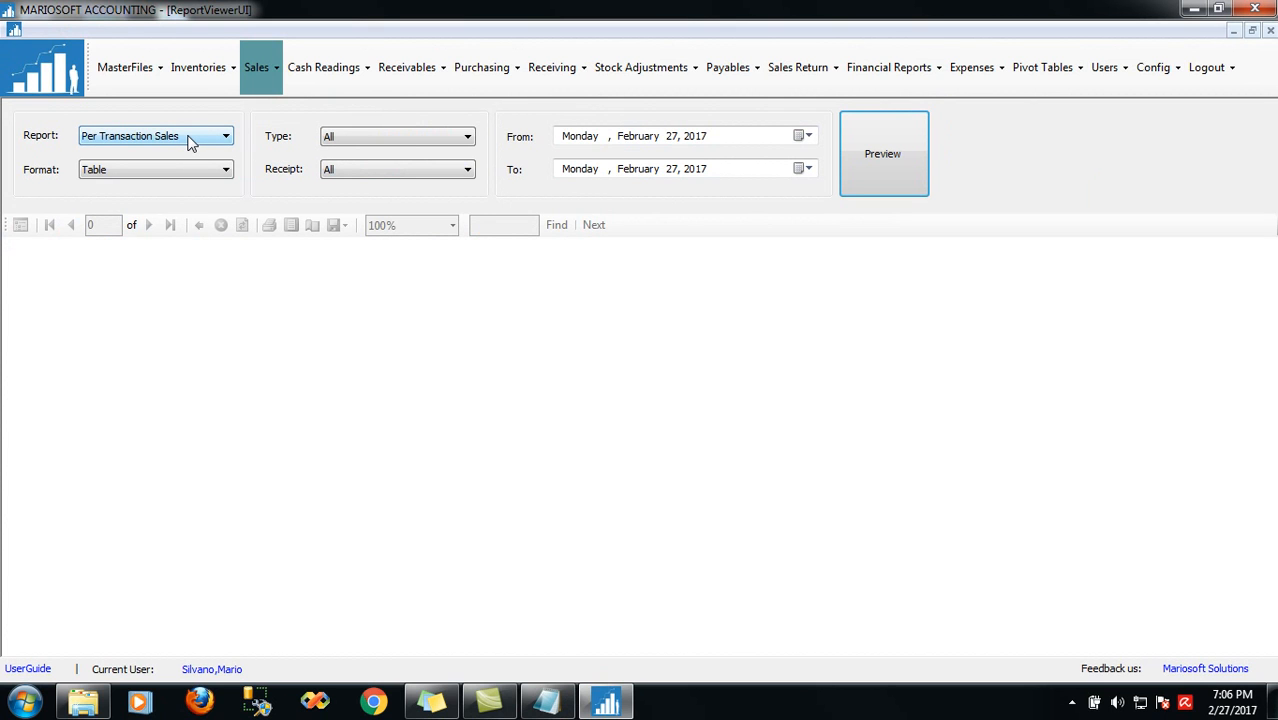
click(877, 135)
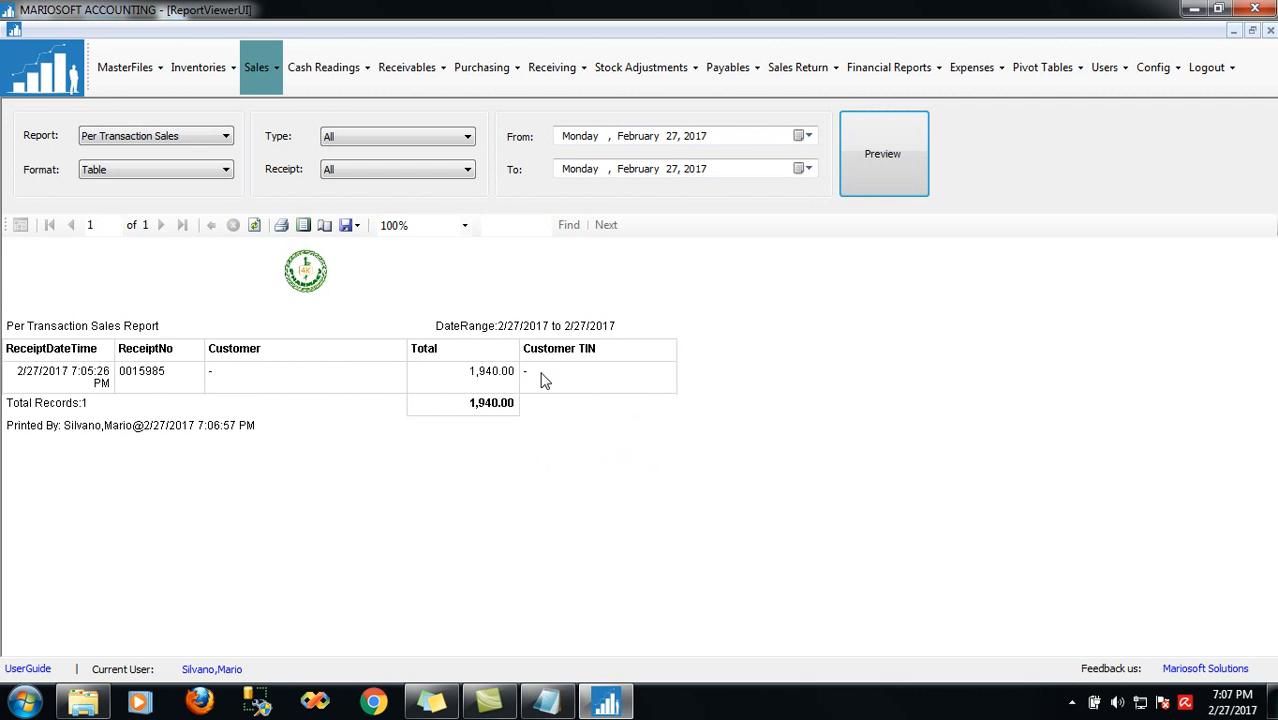
Preview the Daily Sales report and view it in Print Layout at 100% zoom
click(196, 137)
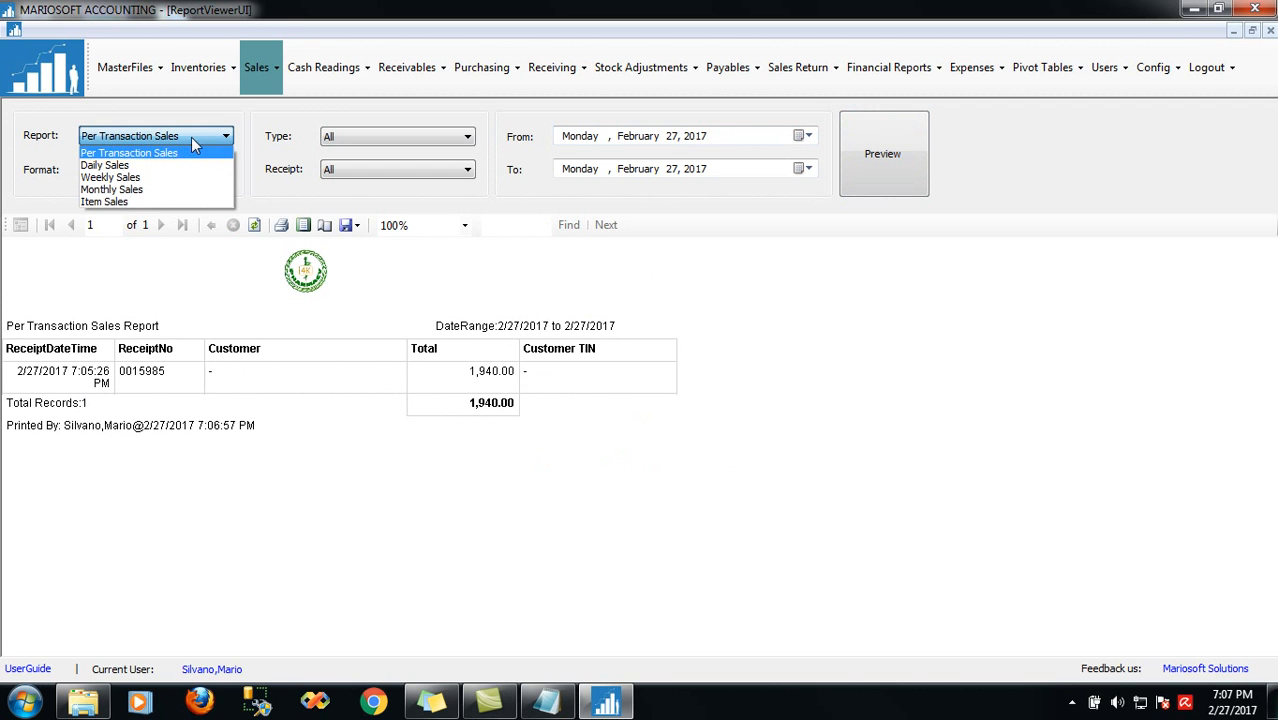
click(171, 166)
click(868, 150)
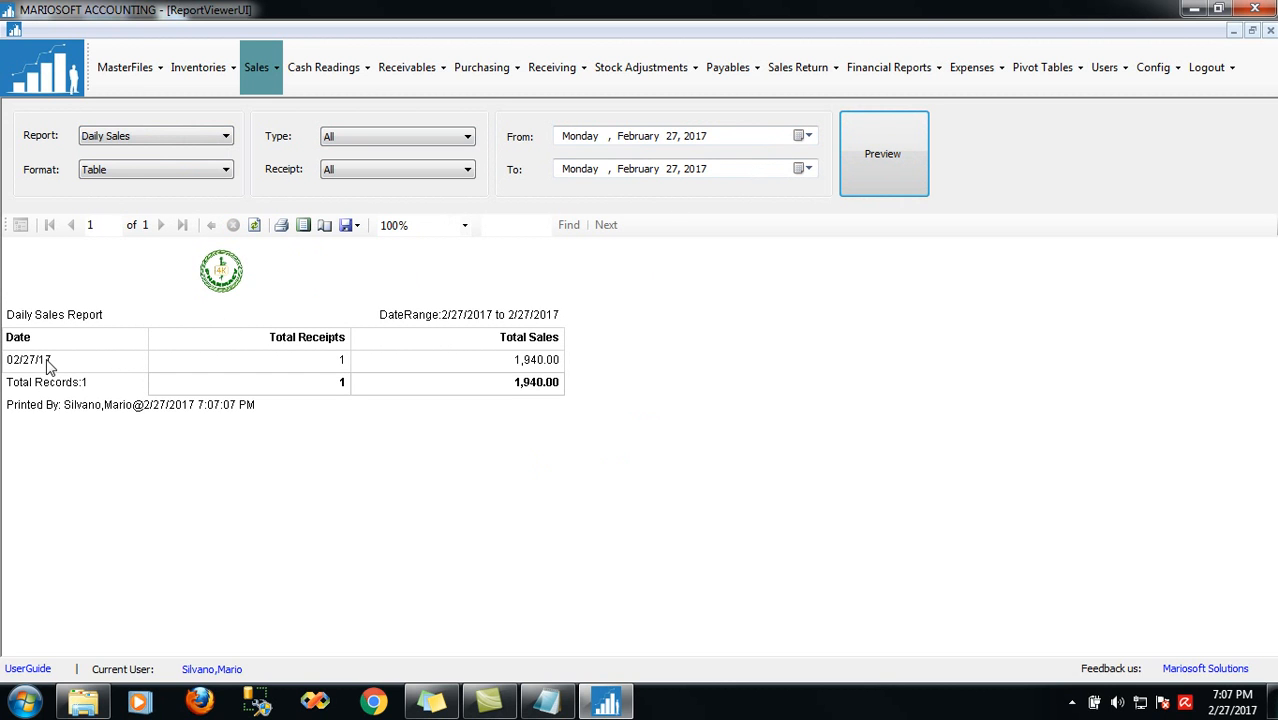
click(310, 229)
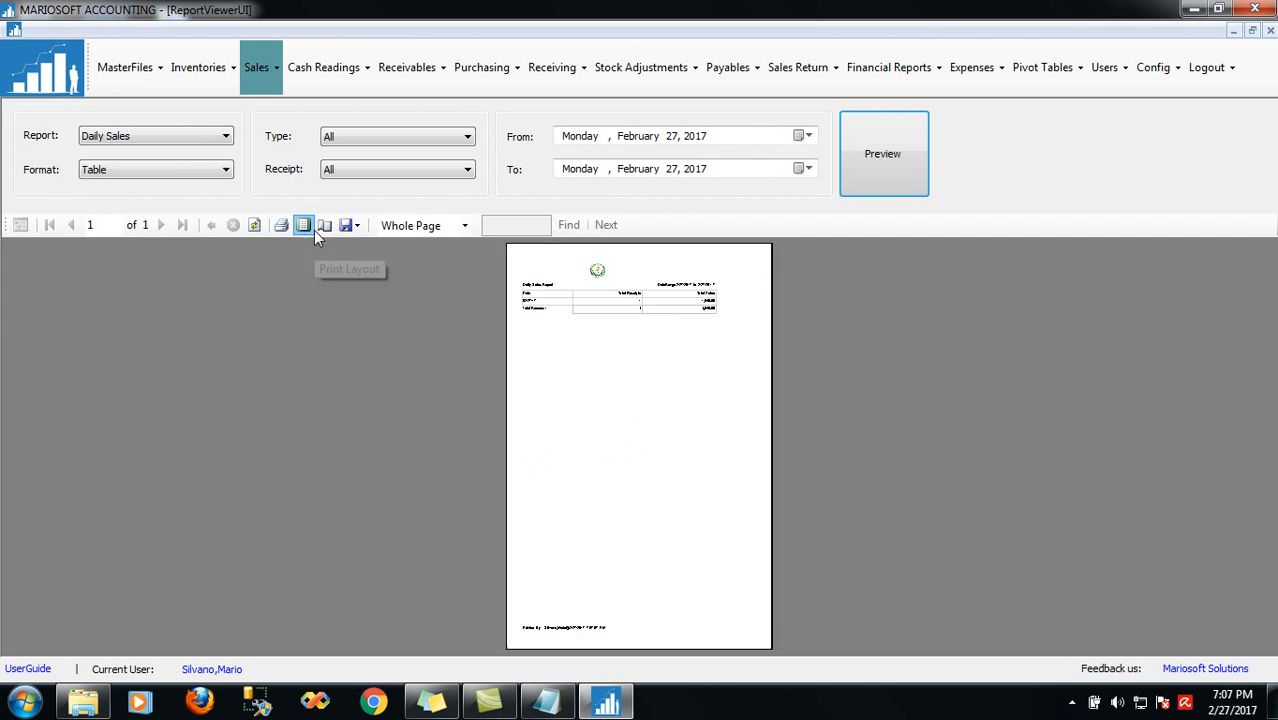
click(403, 231)
click(398, 320)
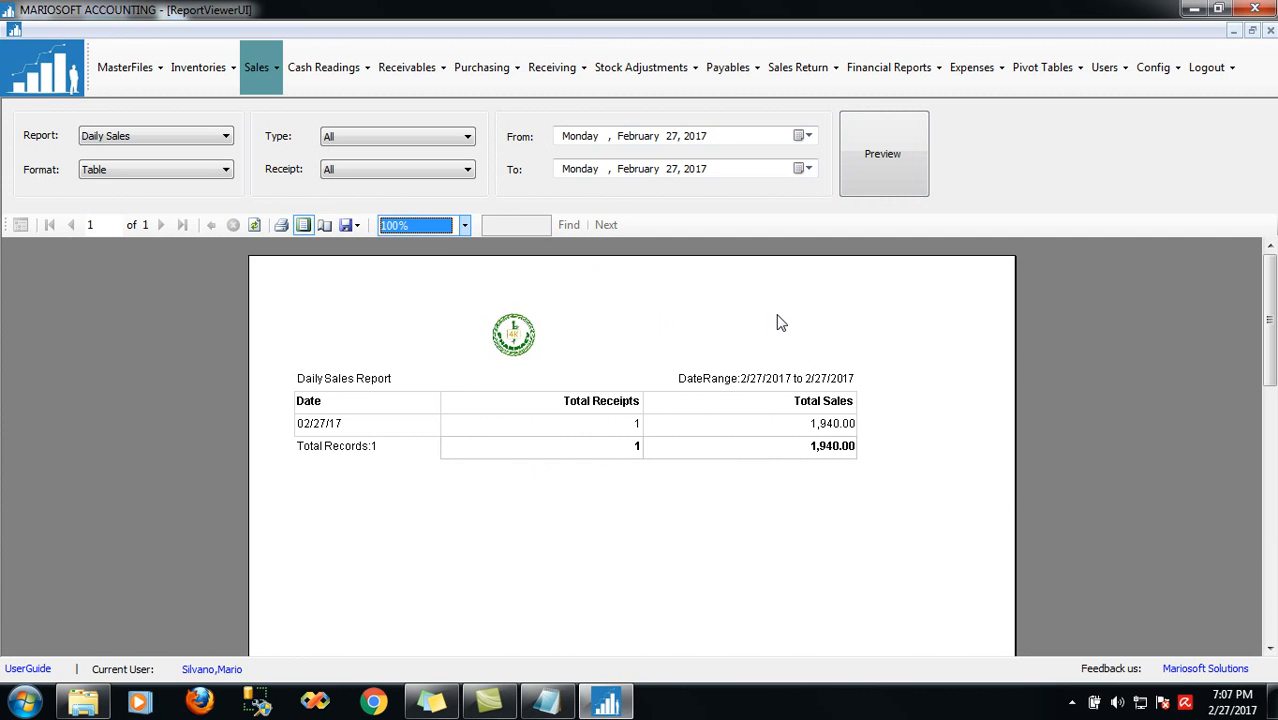
Change the Daily Sales date range to 2/27/2015–2/27/2016 and regenerate the report
click(699, 140)
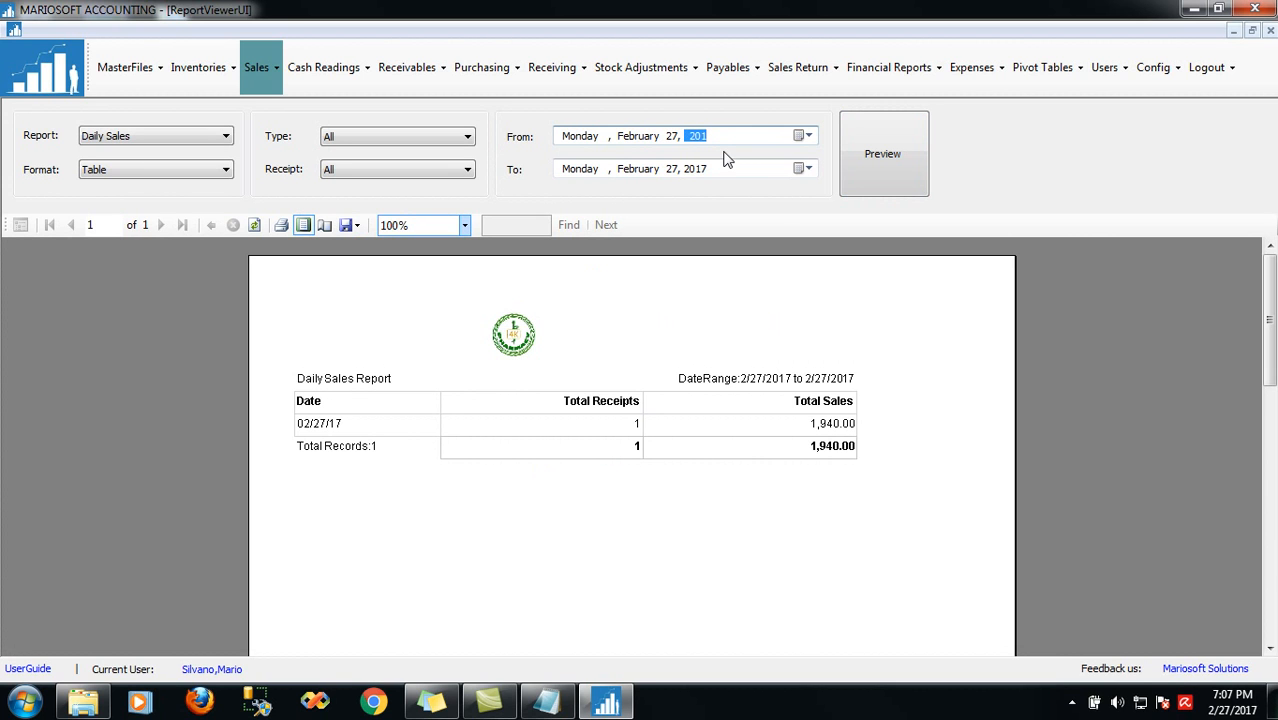
text(5)
click(695, 170)
text(2016)
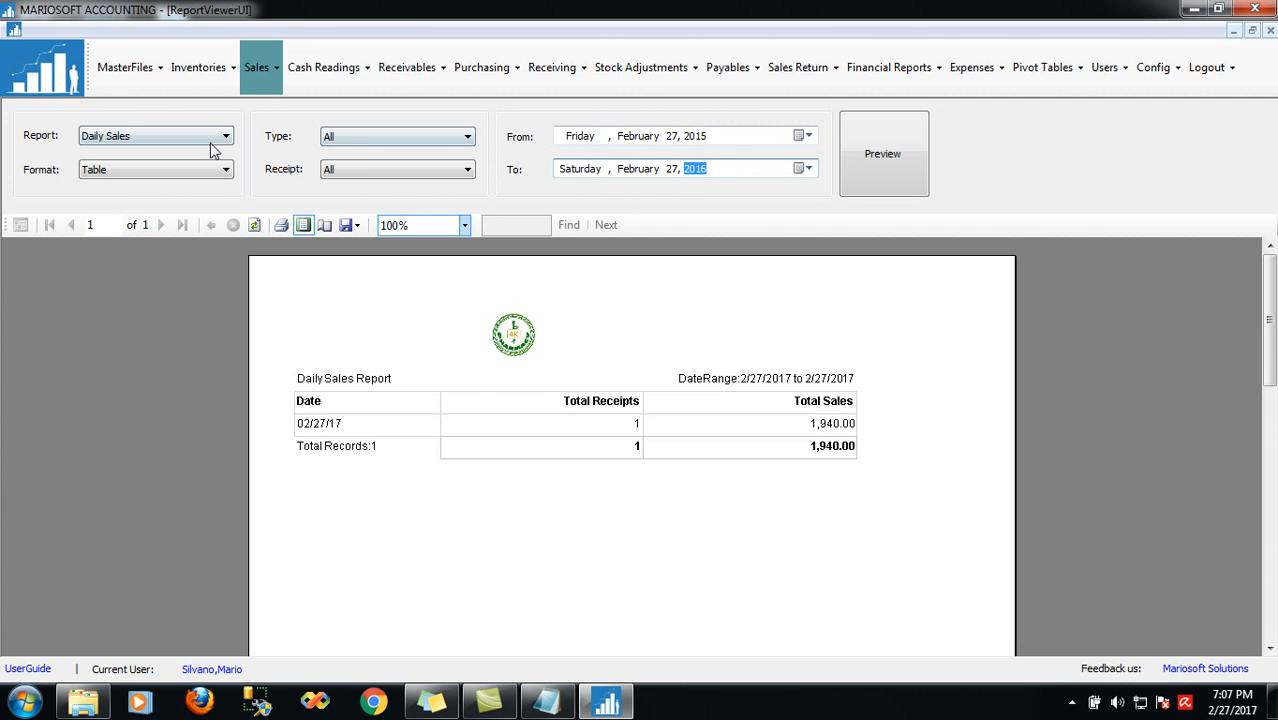
click(890, 152)
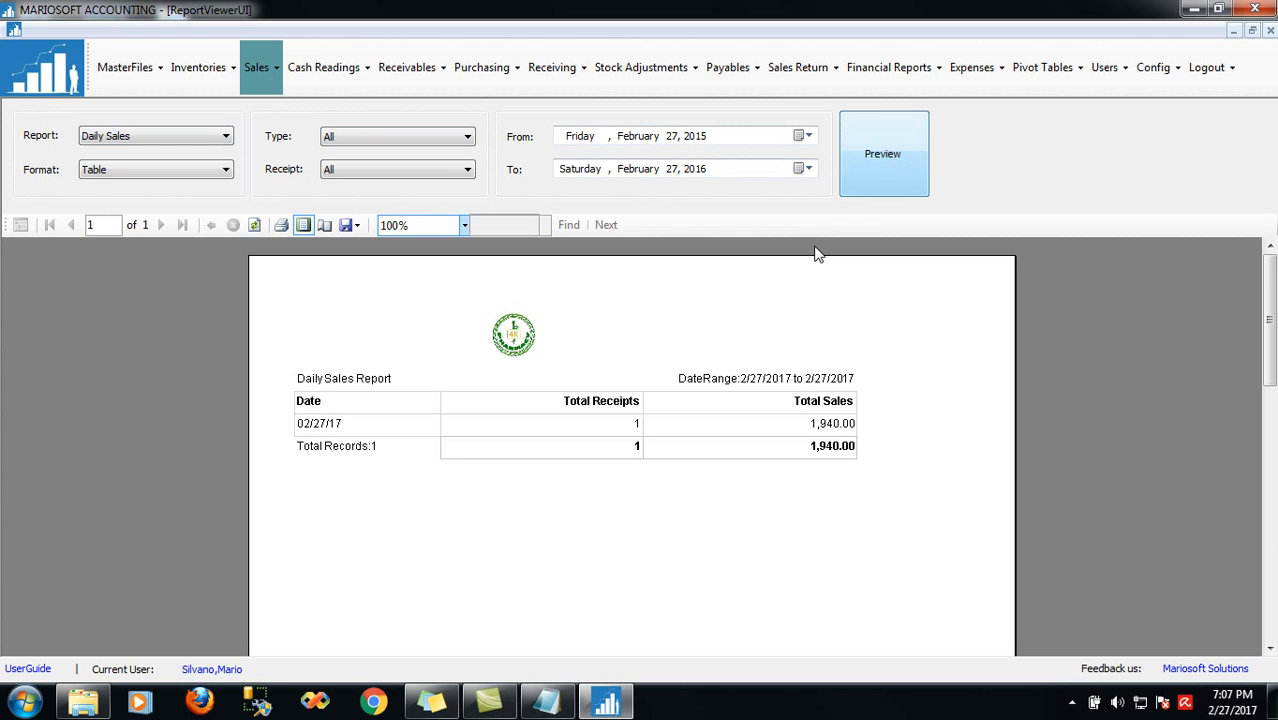
drag(1273, 355, 1273, 529)
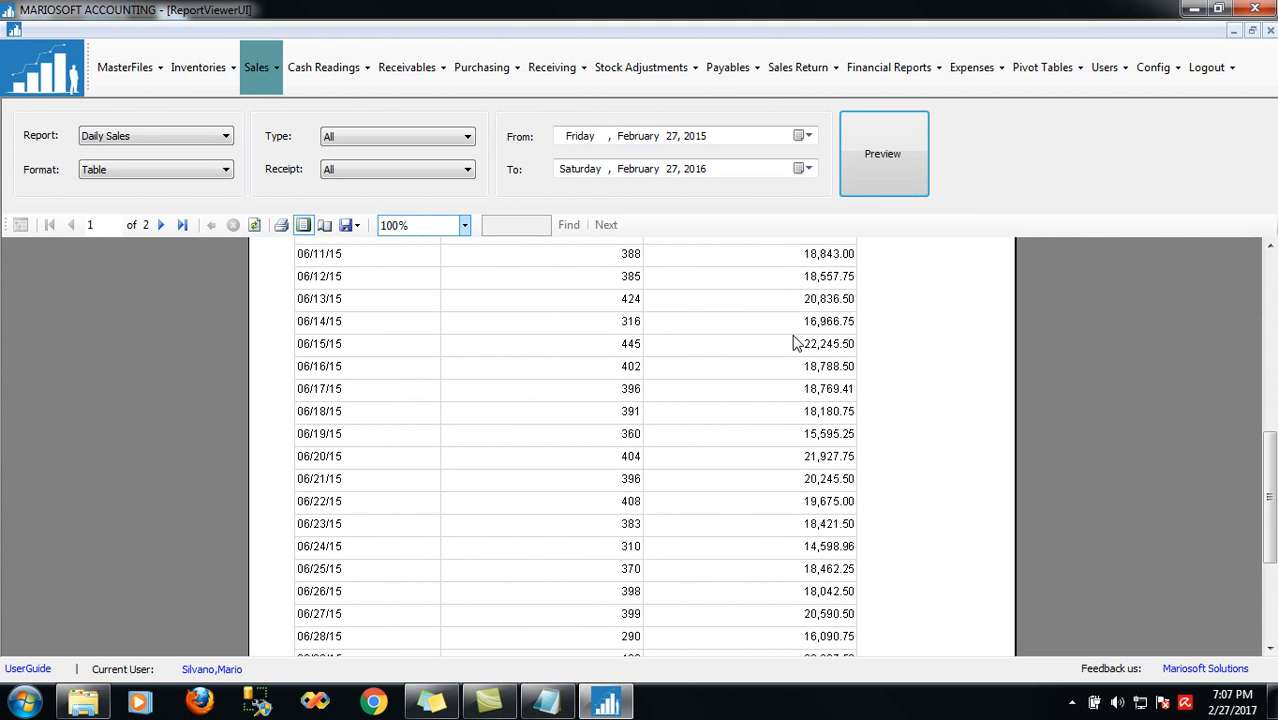
Switch the Daily Sales format to Chart and preview it as a line chart
click(128, 175)
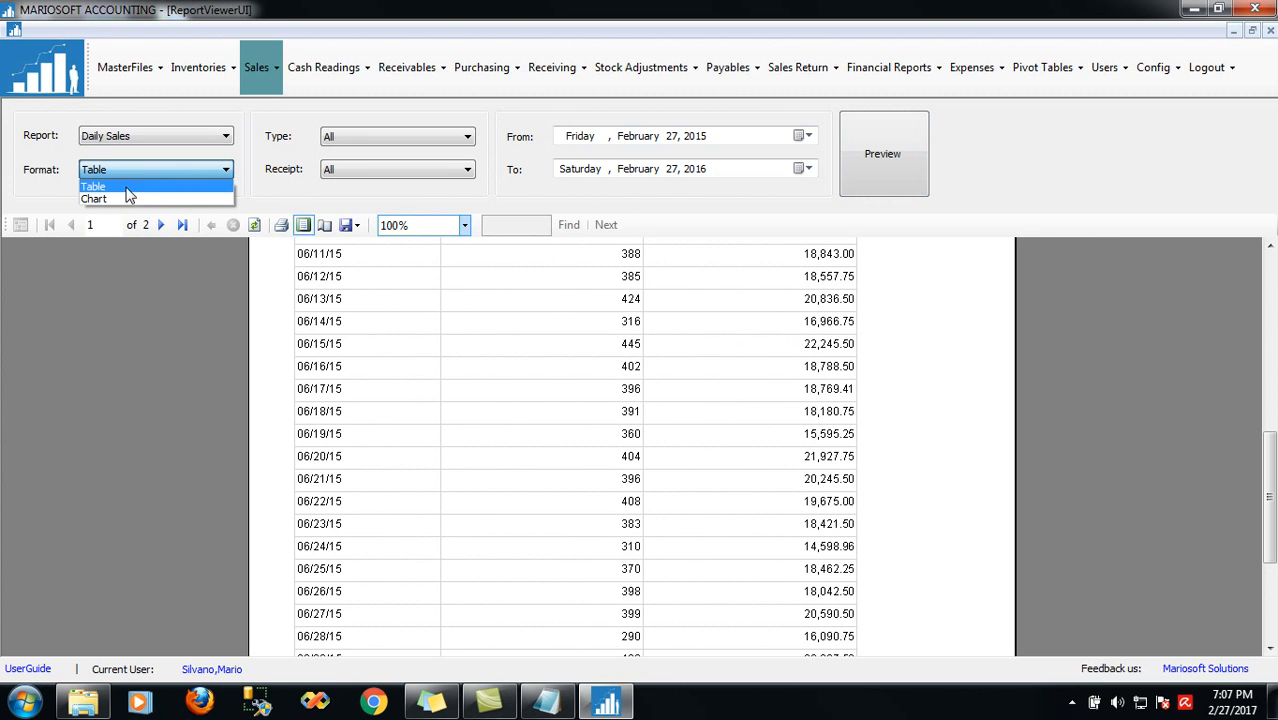
click(122, 197)
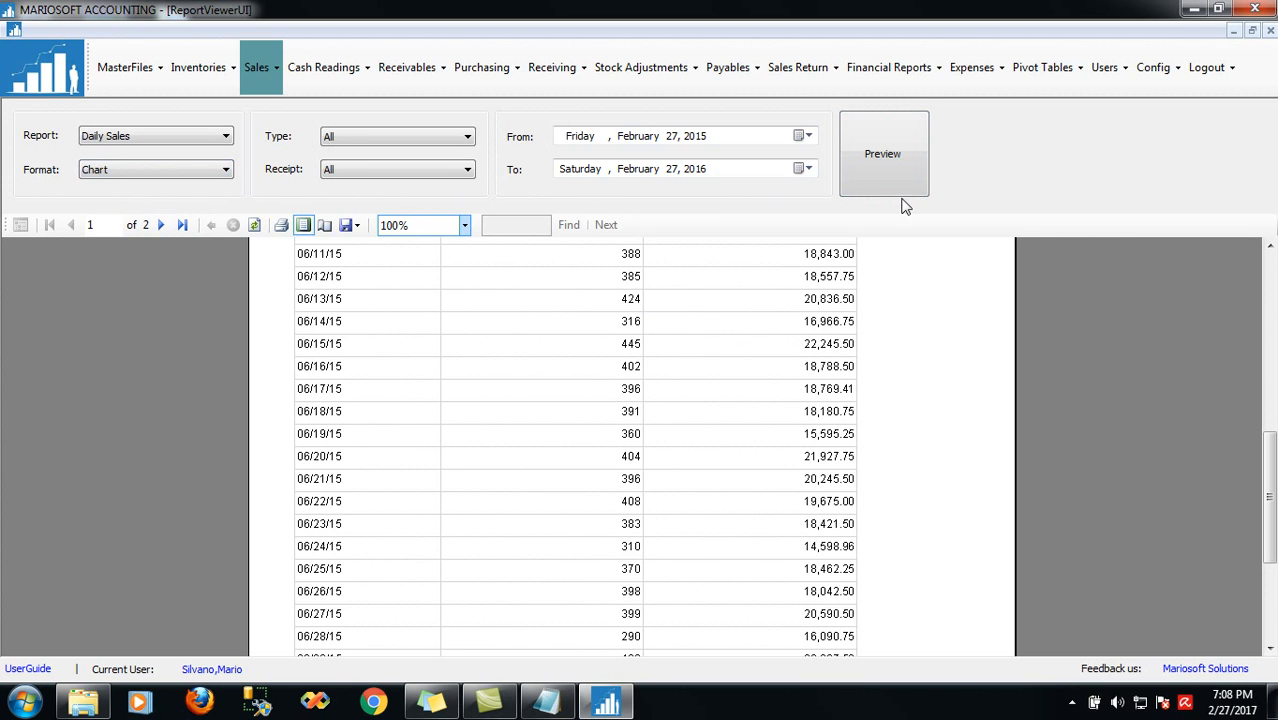
click(888, 170)
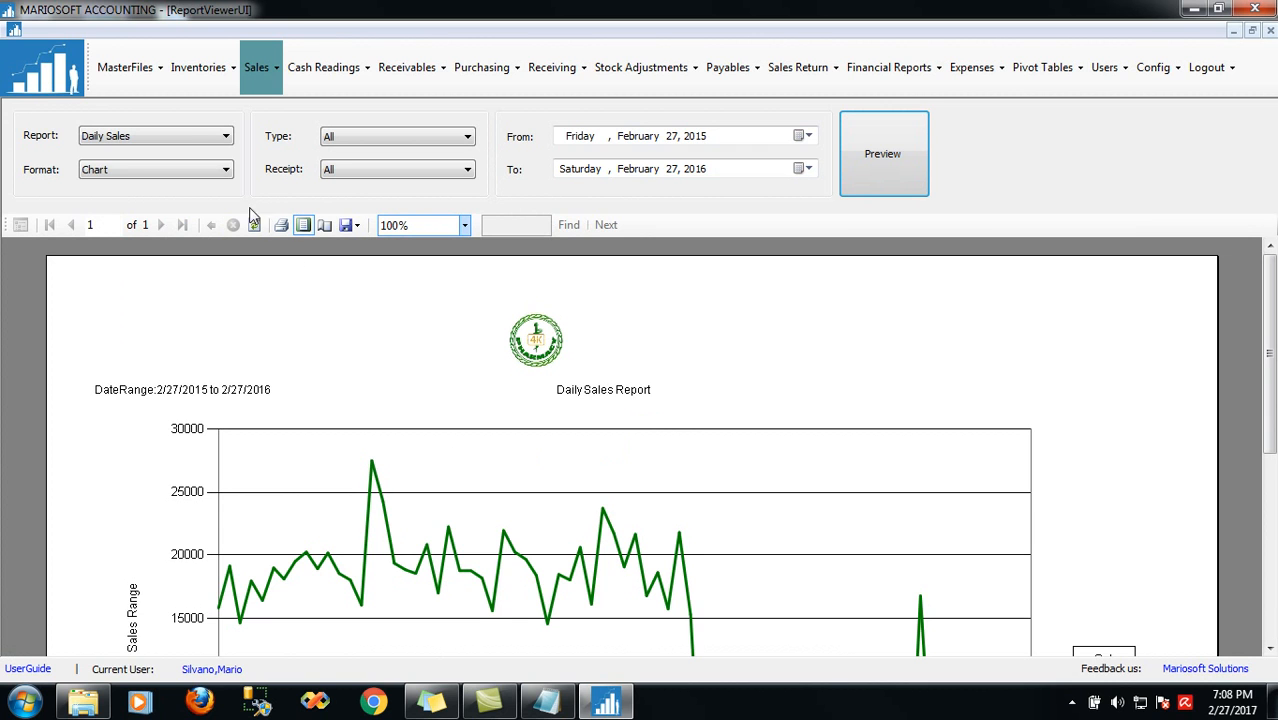
click(180, 134)
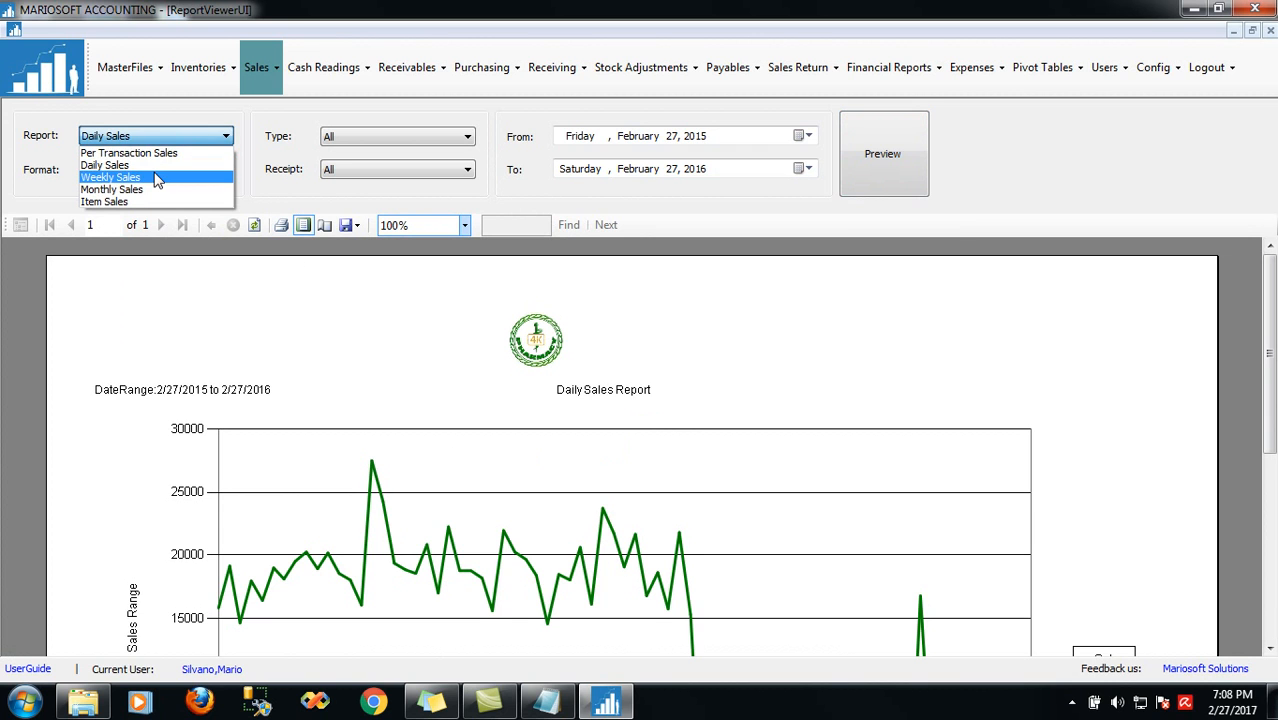
Preview the Weekly Sales report in Table format
click(157, 177)
click(172, 176)
click(157, 187)
click(881, 174)
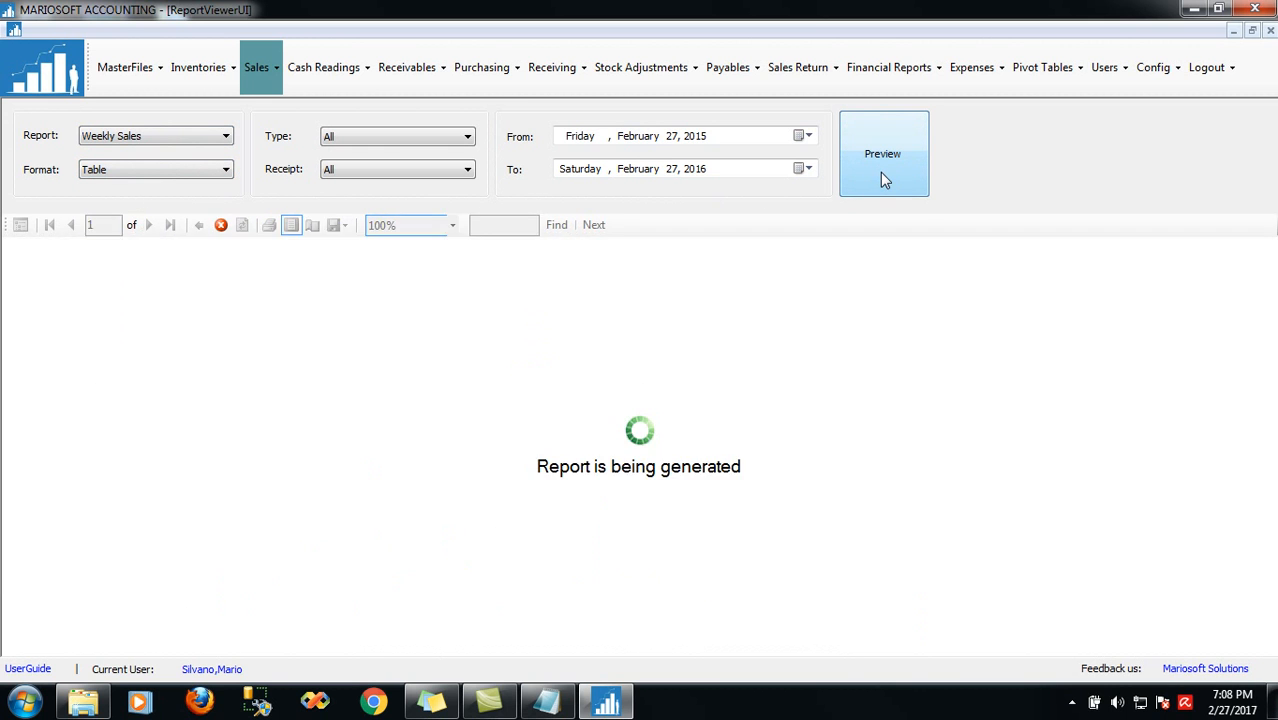
mouse_move(1272, 374)
mouse_down()
mouse_move(1272, 432)
mouse_move(1272, 392)
mouse_up()
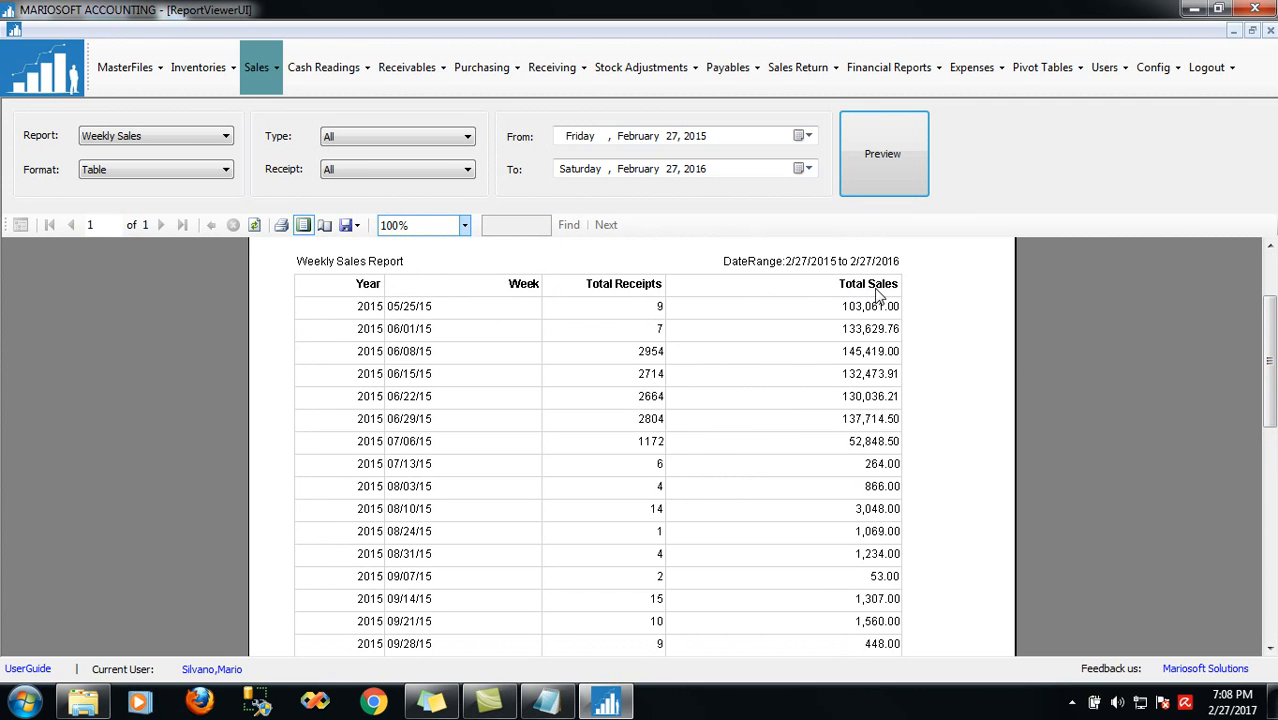
Preview the Monthly Sales report as a table
click(170, 145)
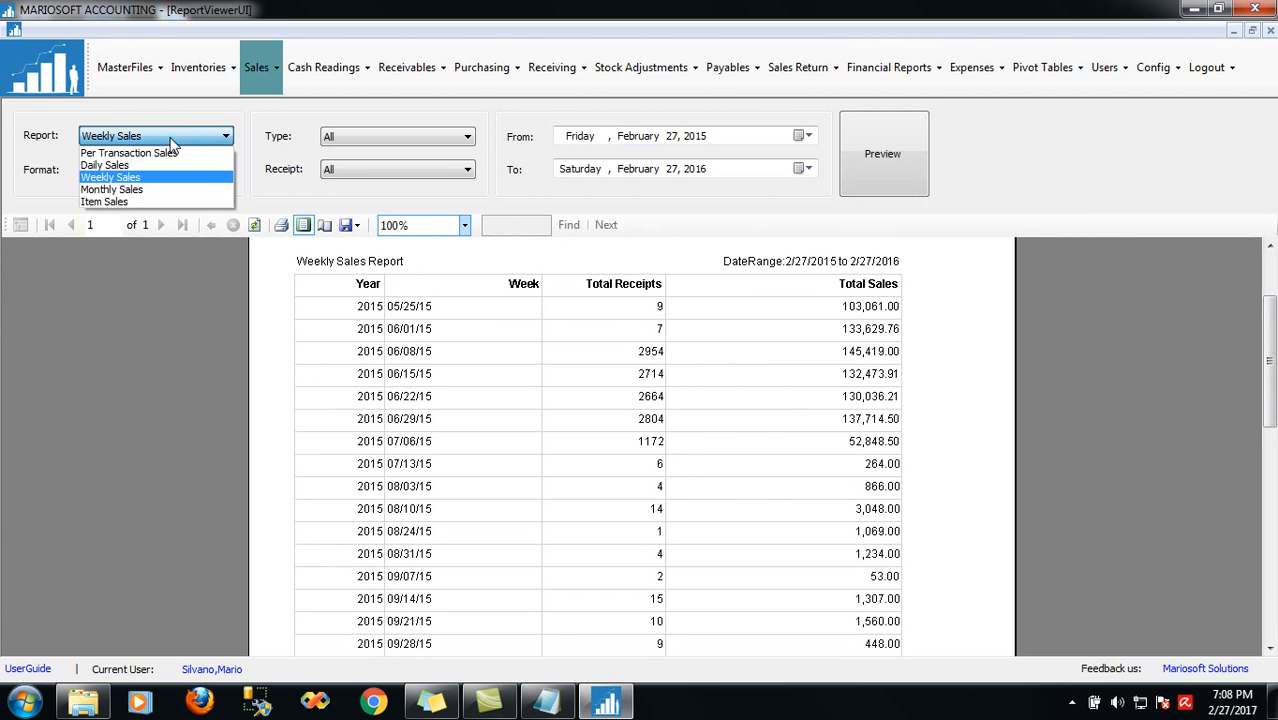
click(130, 198)
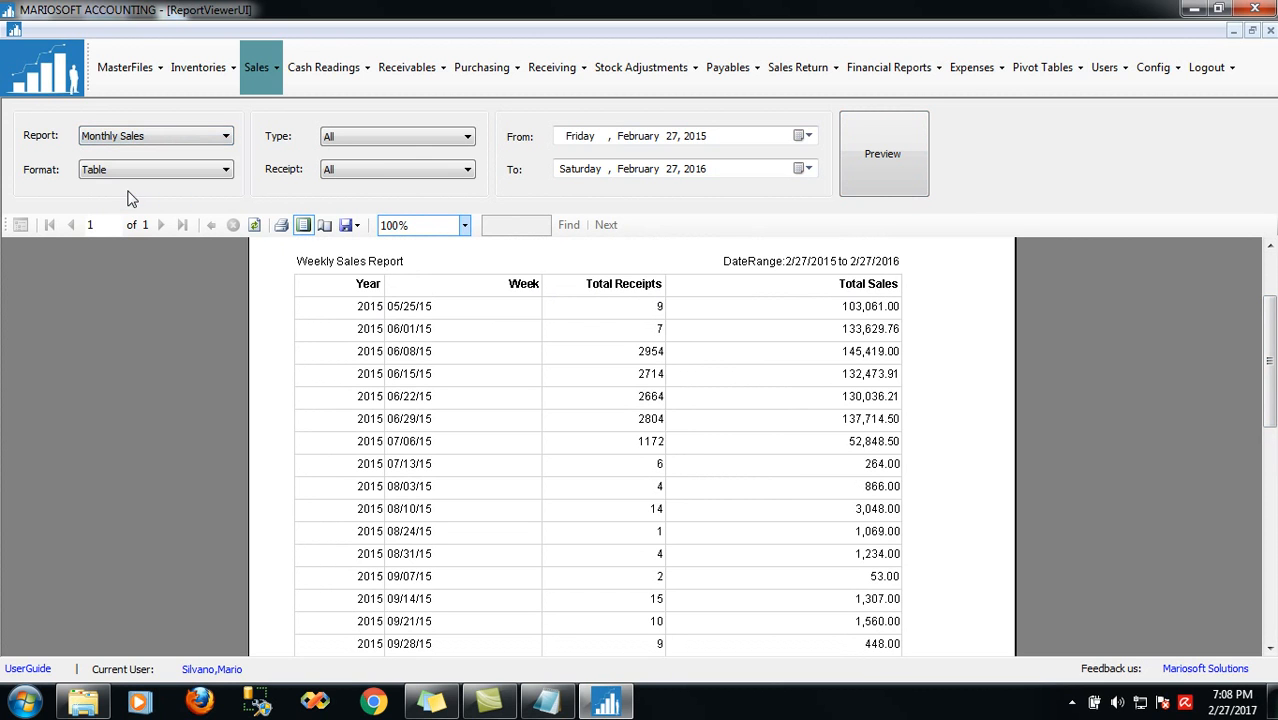
click(876, 174)
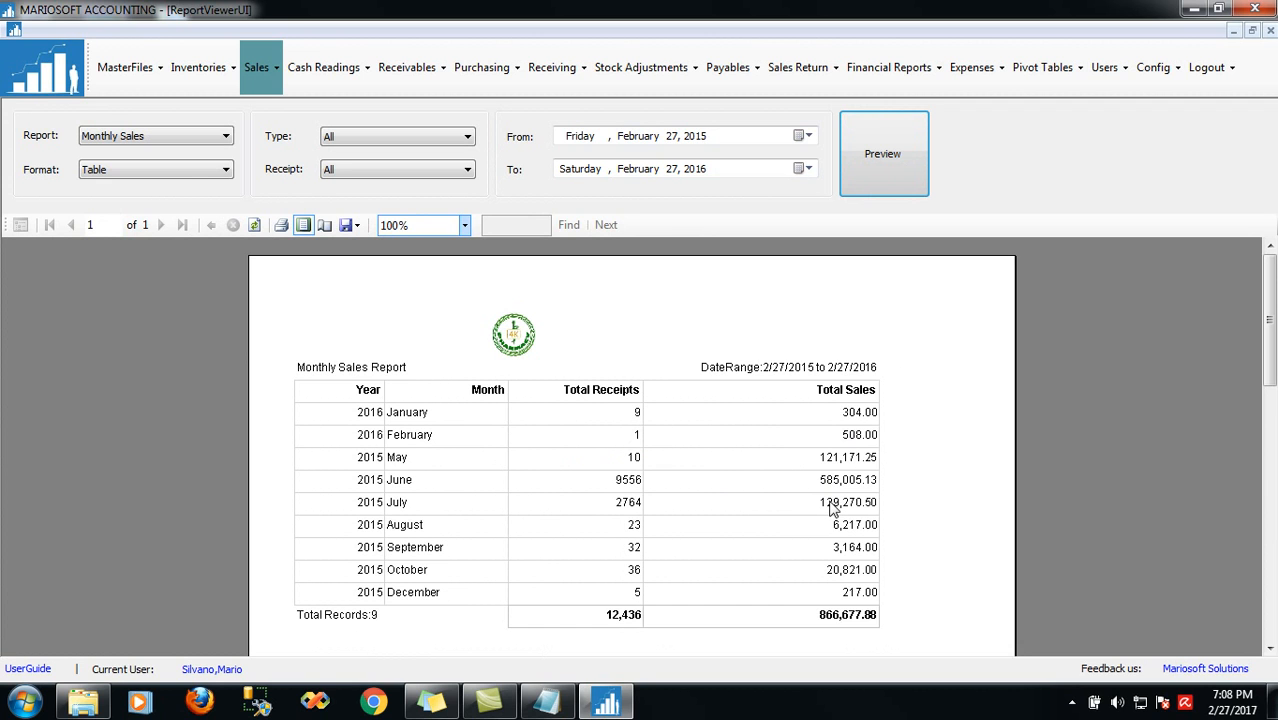
Switch Monthly Sales to Chart format and preview the line chart, total 866,677.88
click(183, 173)
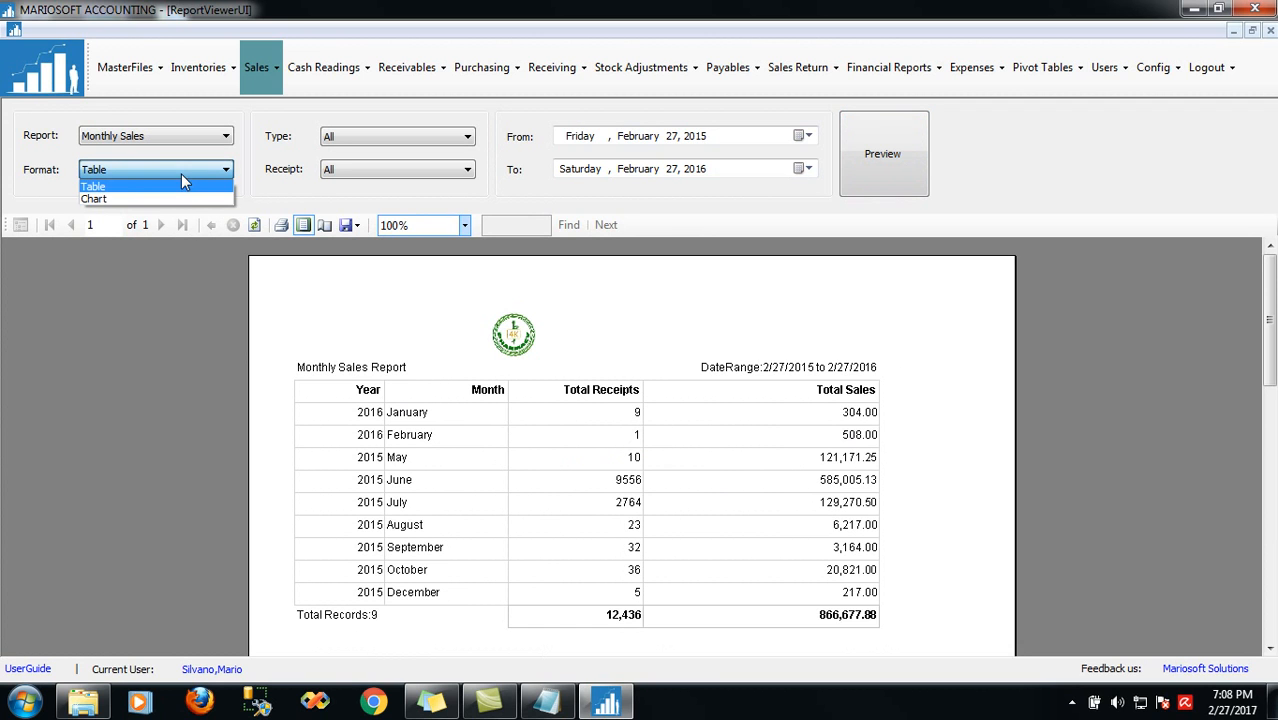
click(145, 198)
click(876, 168)
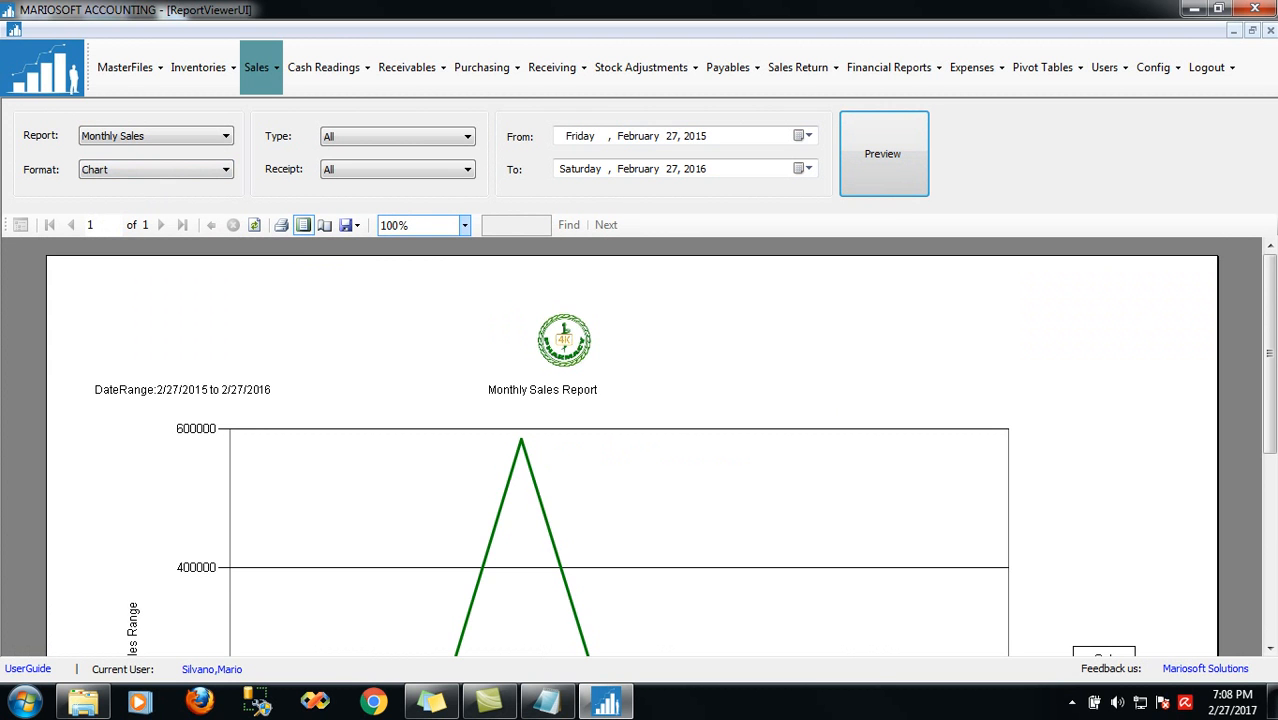
scroll(640, 447, down, 5)
scroll(640, 447, up, 5)
scroll(640, 447, down, 5)
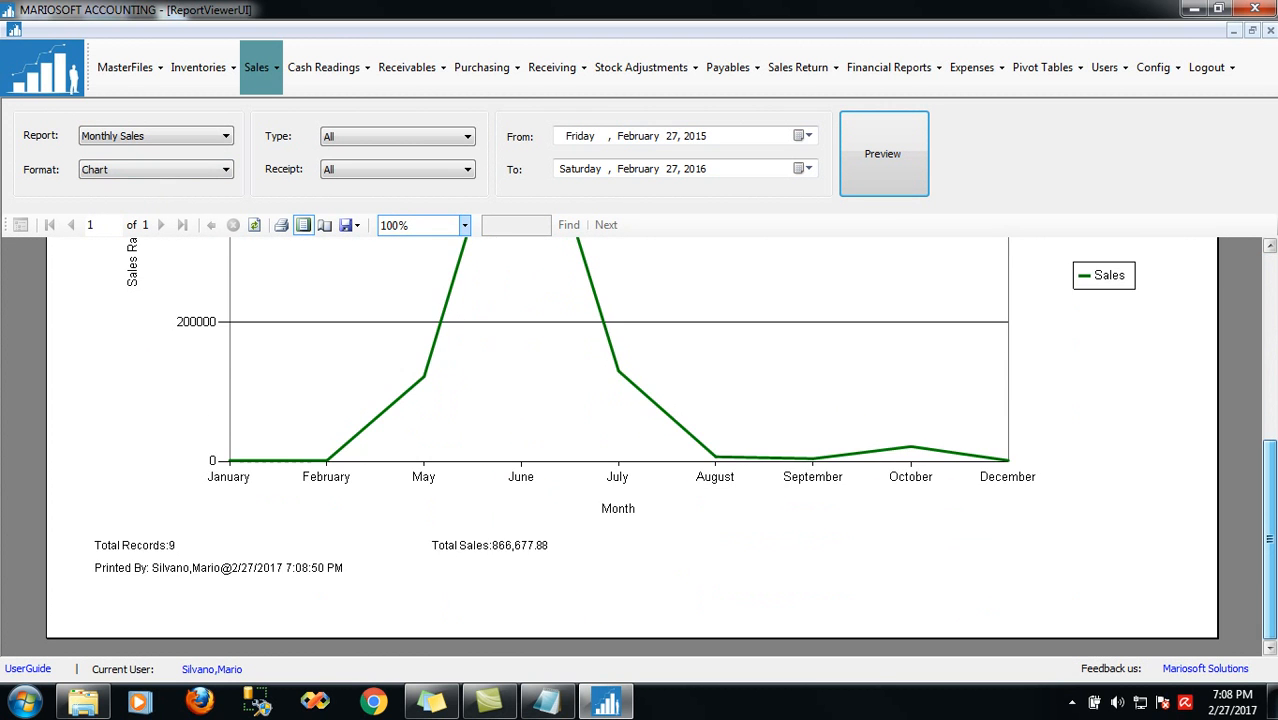
scroll(937, 357, up, 5)
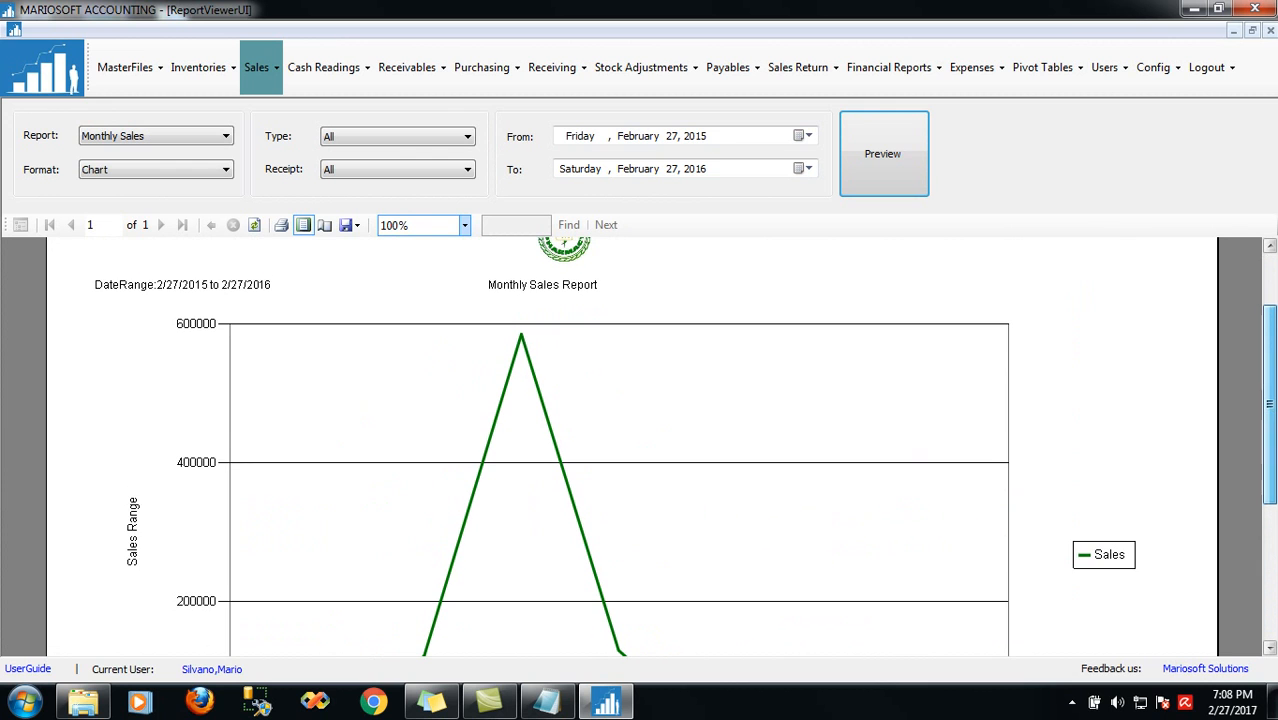
click(125, 137)
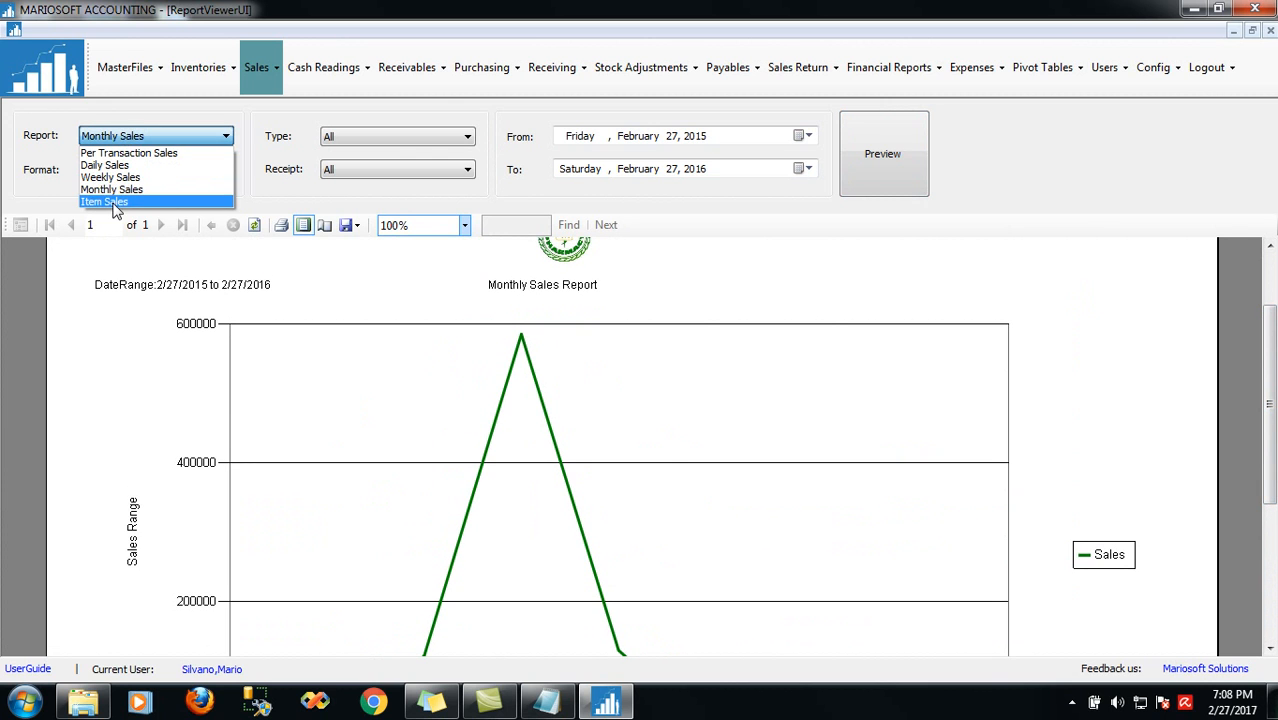
Show Item Sales as a bar chart, then in Table format listing per-item quantities and amounts
click(115, 205)
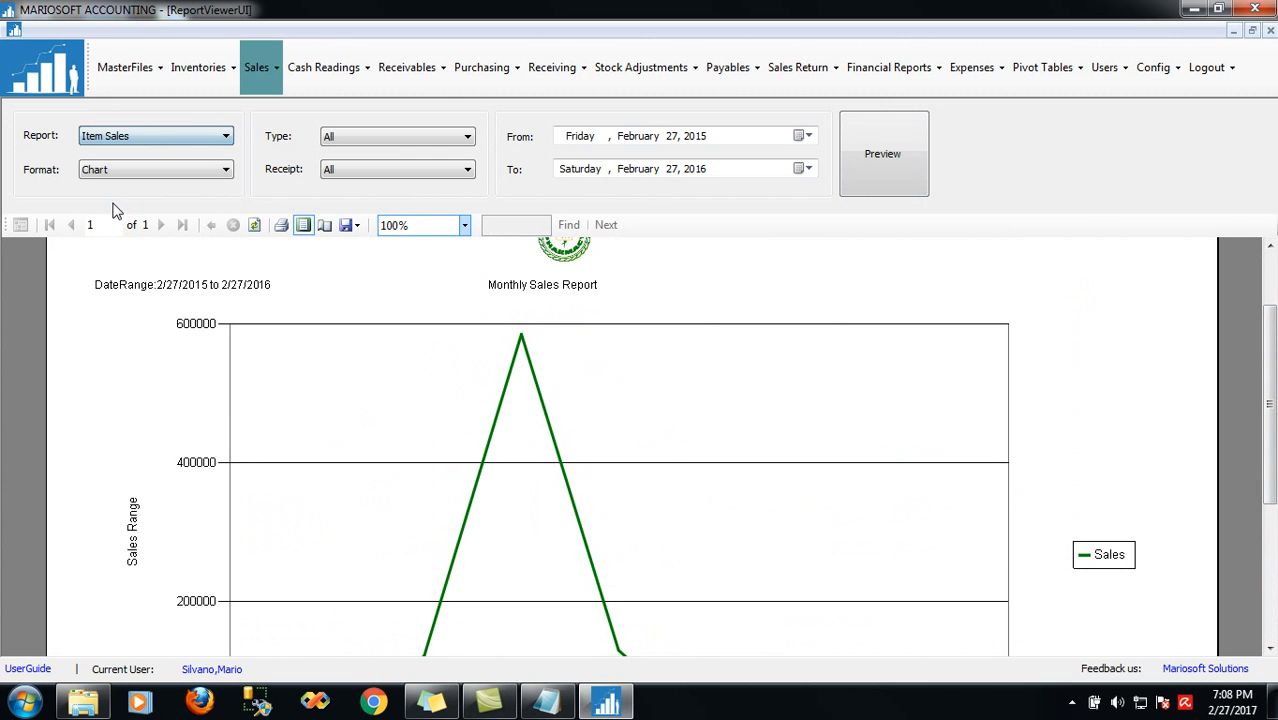
click(881, 166)
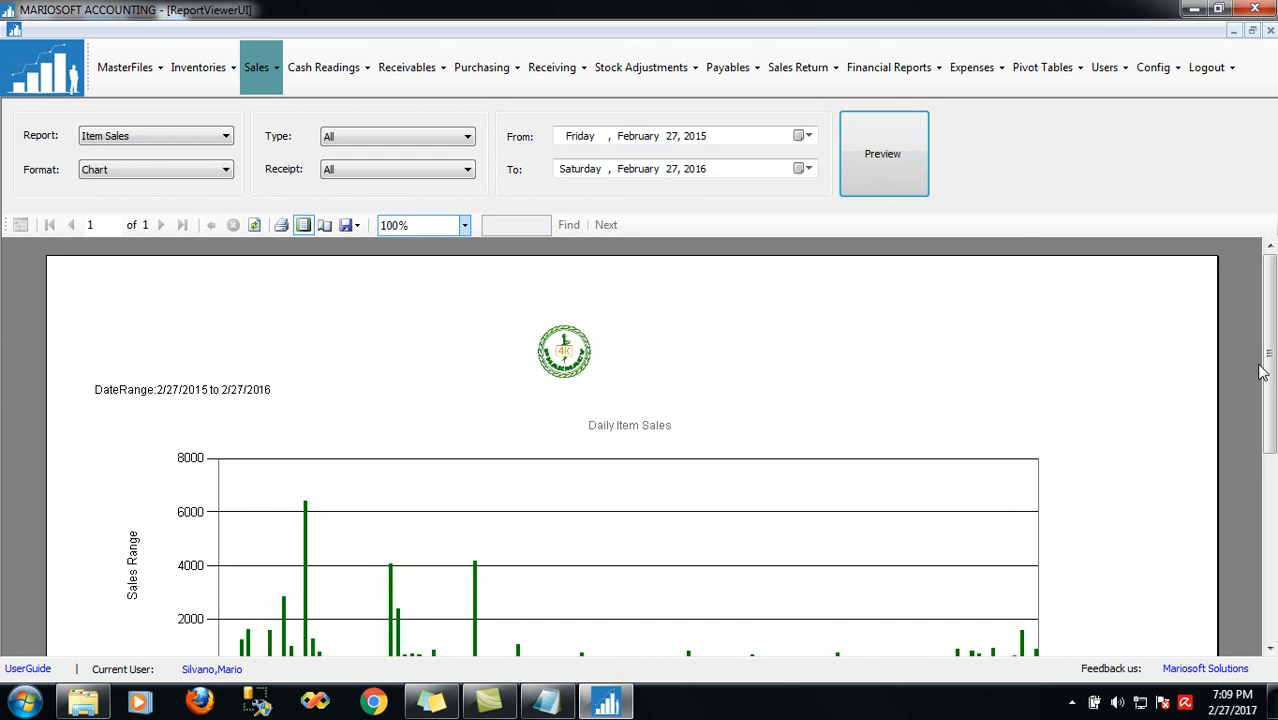
click(123, 171)
click(100, 187)
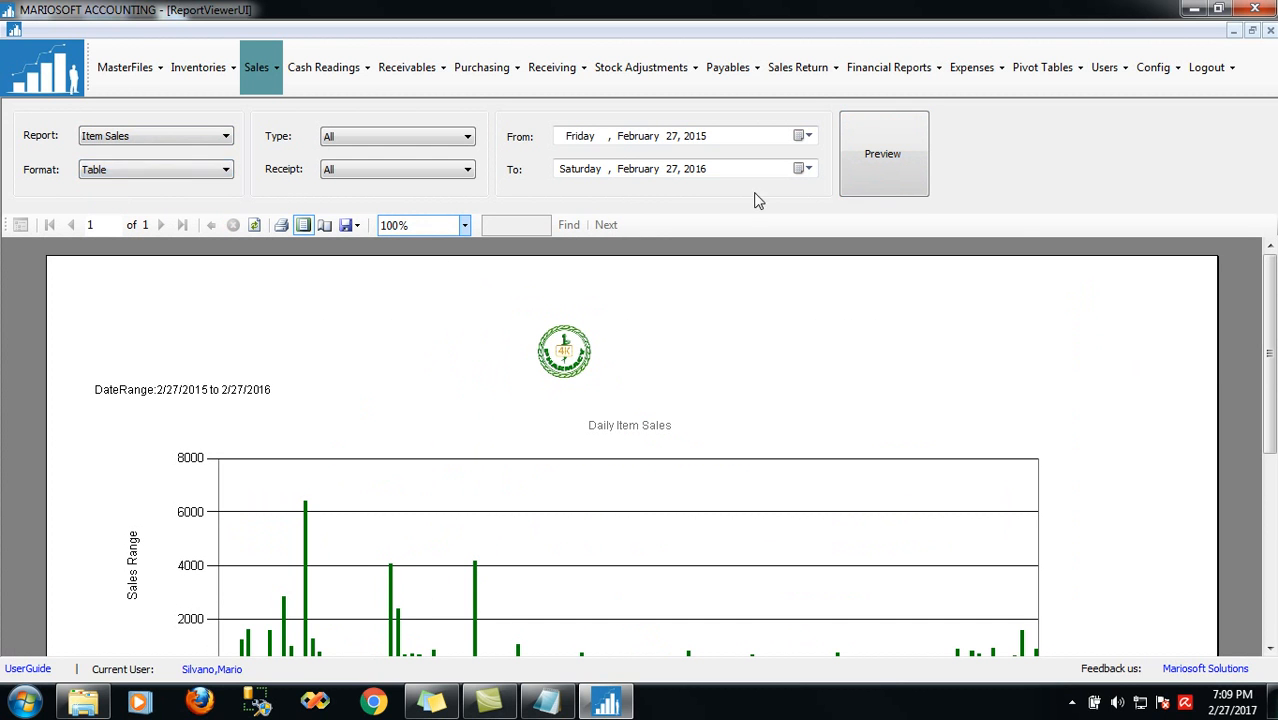
click(882, 167)
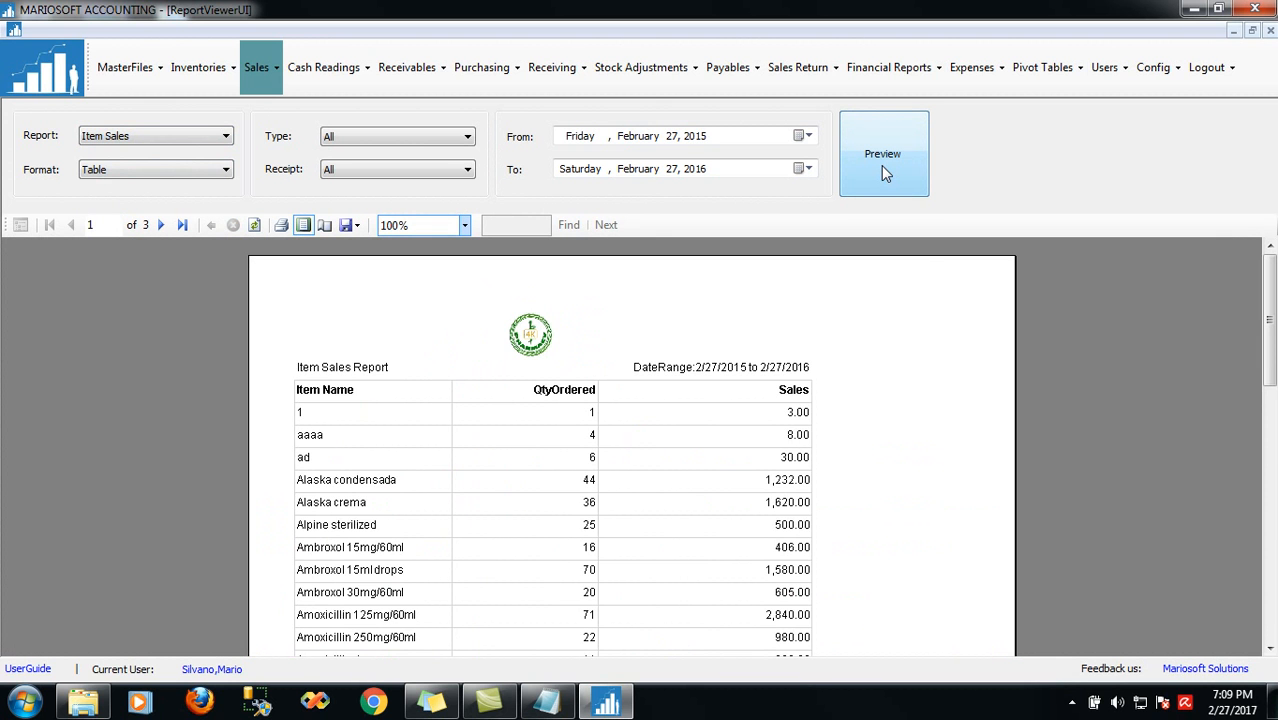
scroll(1272, 347, down, 4)
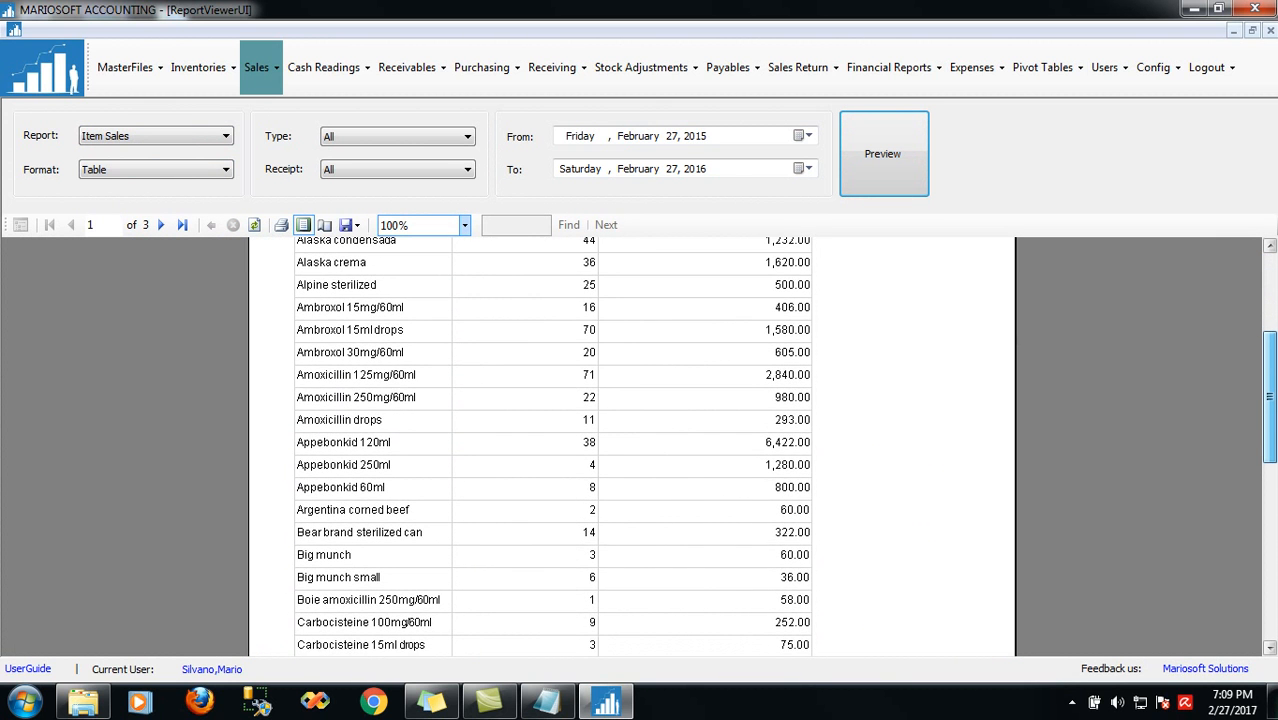
drag(1271, 414, 1271, 412)
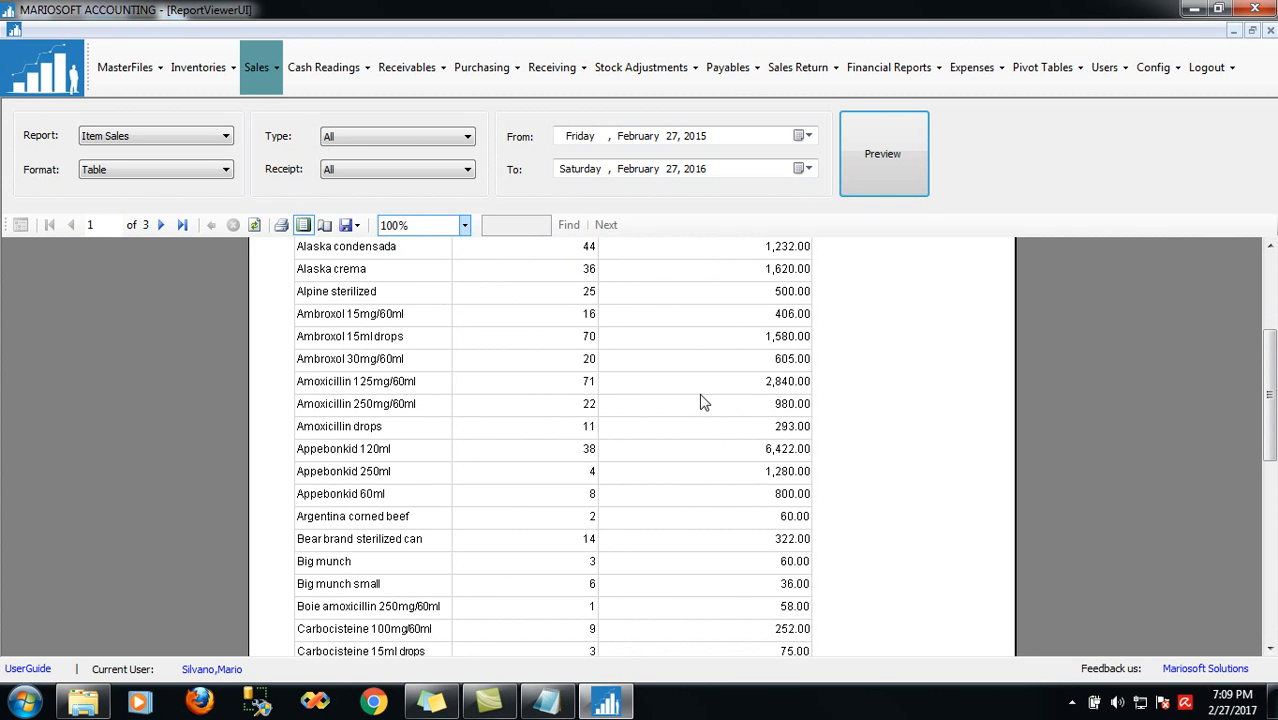
Open Profit Reports and preview Daily Profits for 2/27/2015 to 2/27/2016
click(265, 90)
click(290, 169)
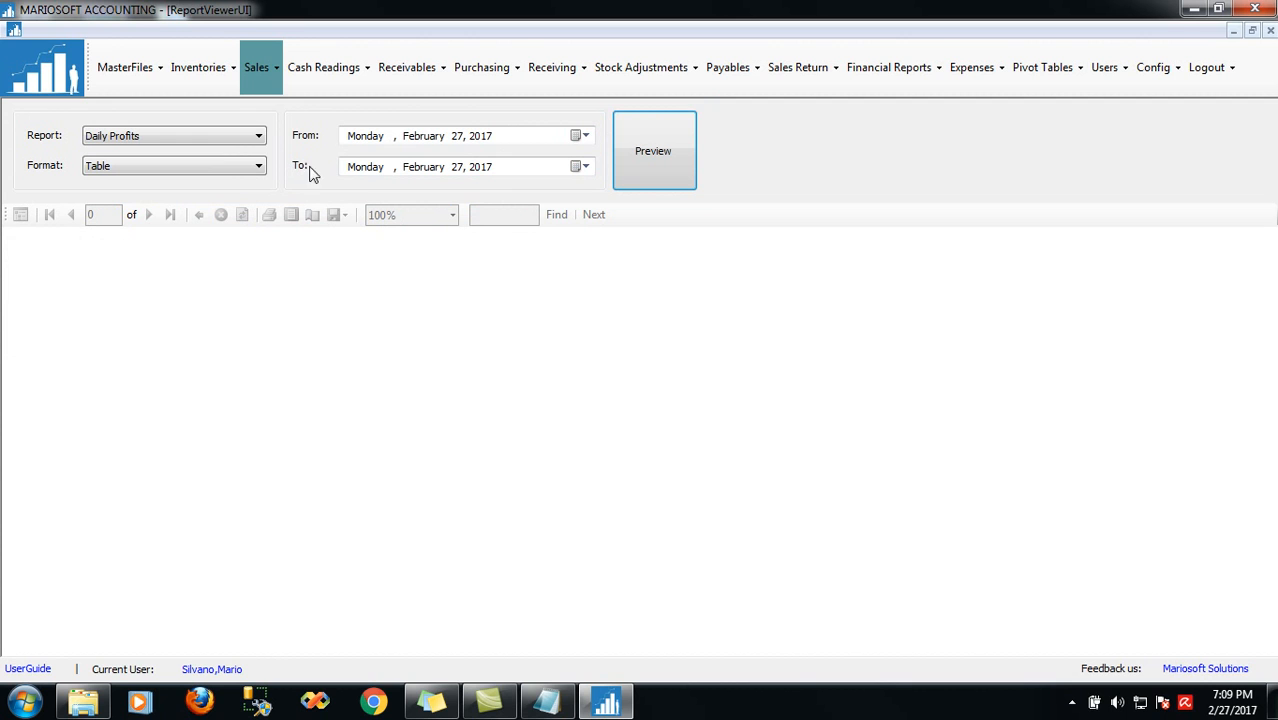
click(181, 135)
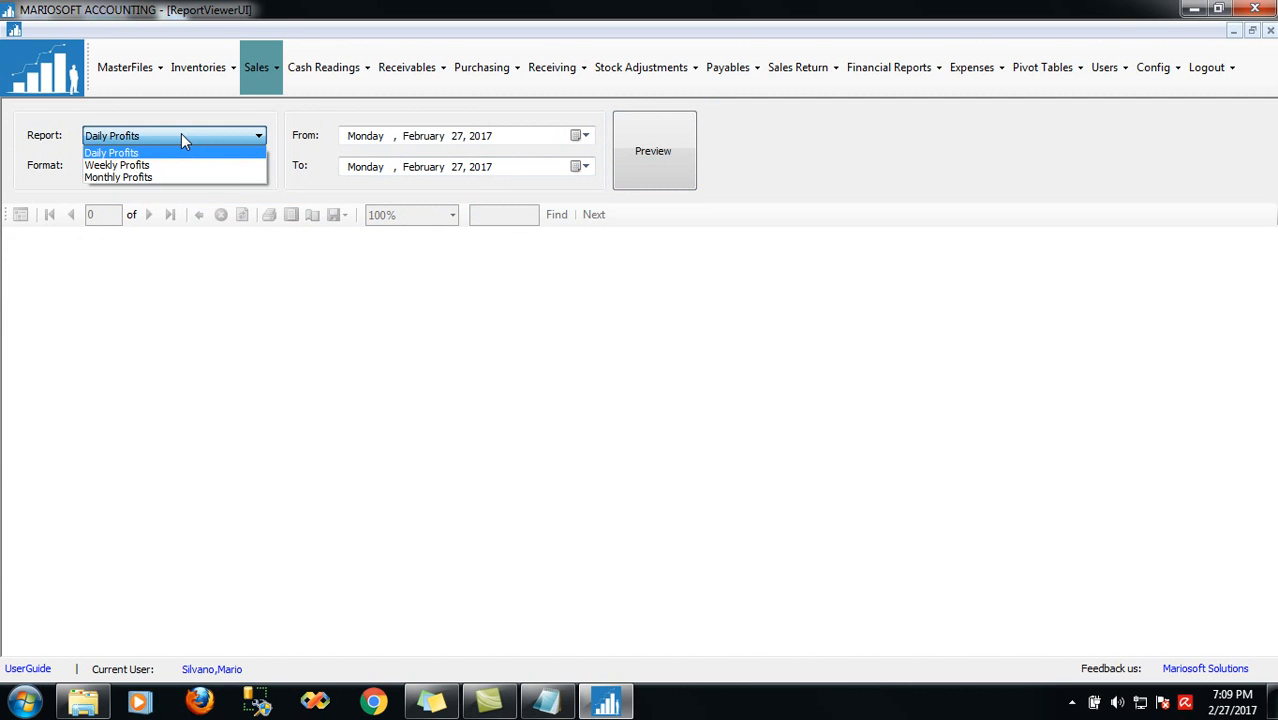
click(181, 135)
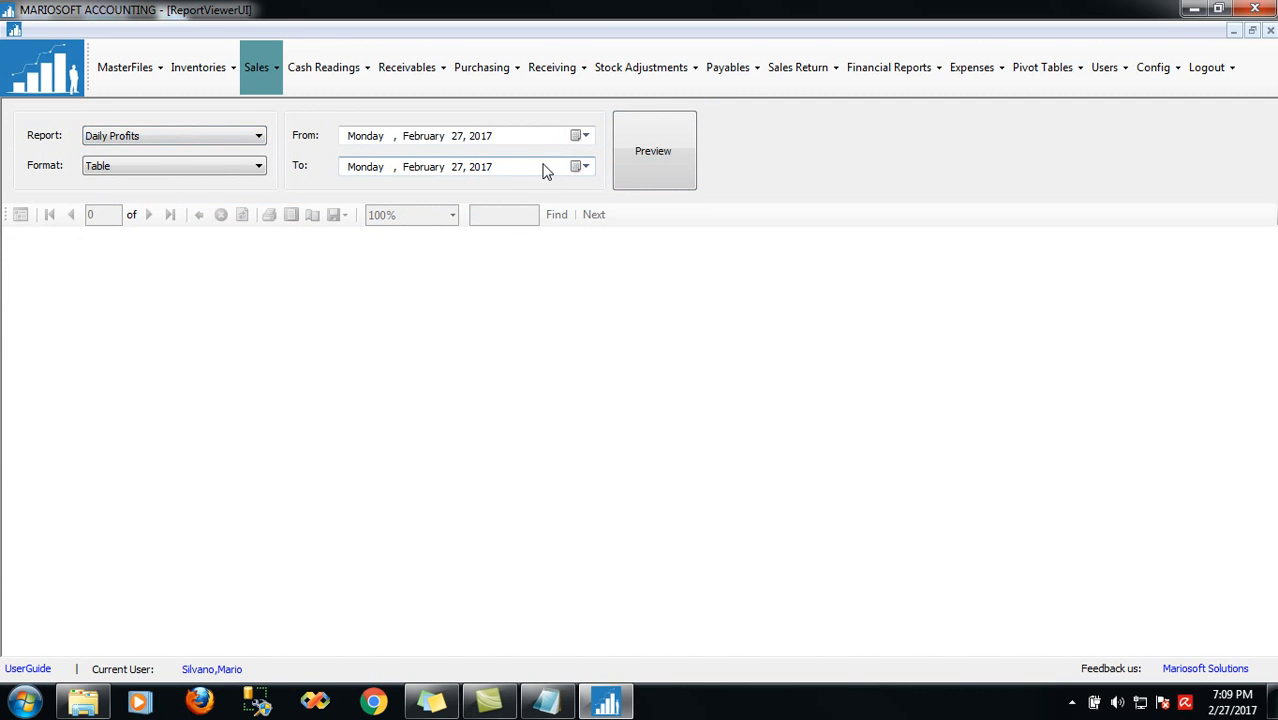
click(483, 142)
text(2015)
click(488, 169)
key(Down)
click(658, 152)
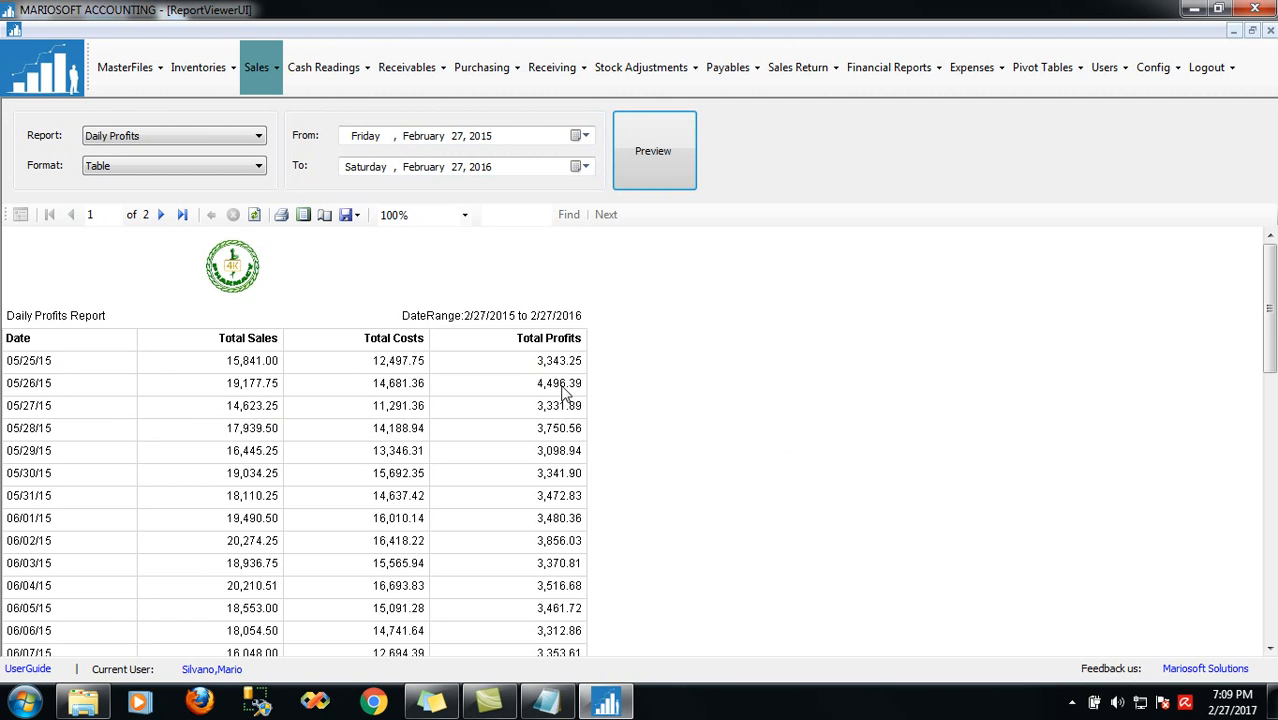
Preview the Weekly Profits and Monthly Profits reports as tables
click(148, 134)
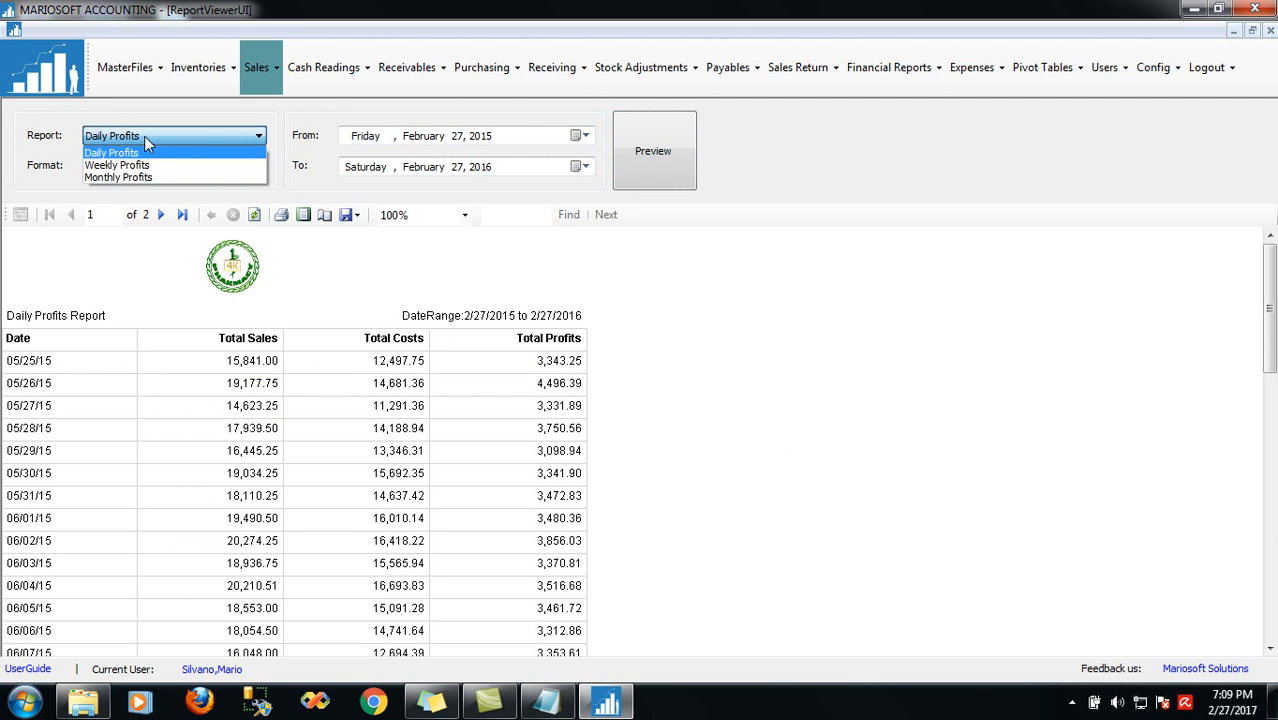
click(140, 165)
click(653, 162)
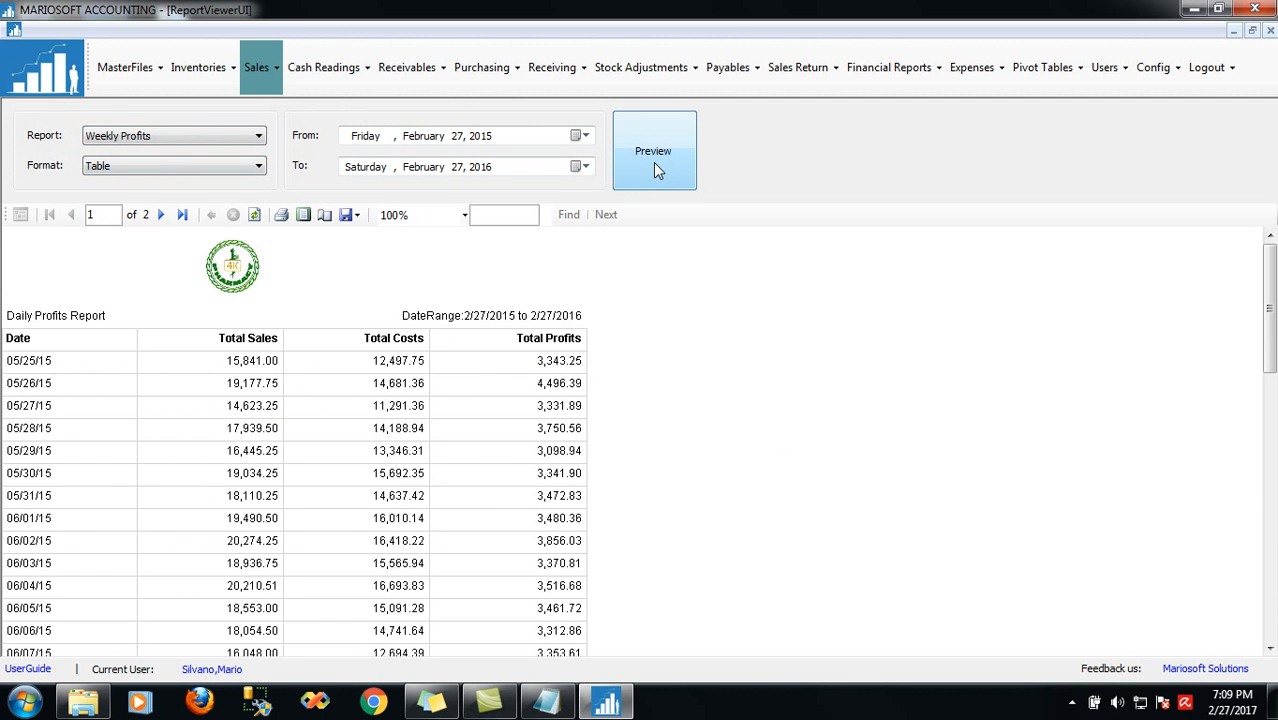
click(150, 137)
click(140, 178)
click(661, 165)
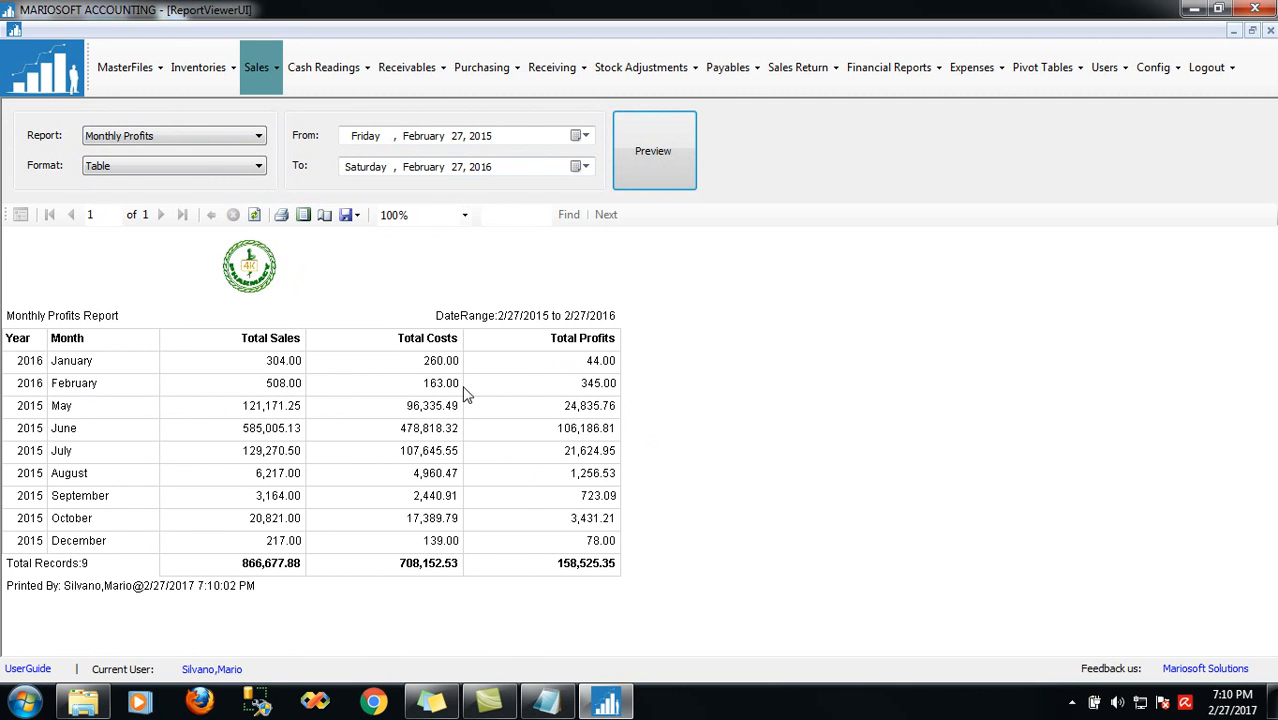
Switch Monthly Profits to Chart format and preview it as a line chart
click(205, 166)
click(108, 195)
click(652, 176)
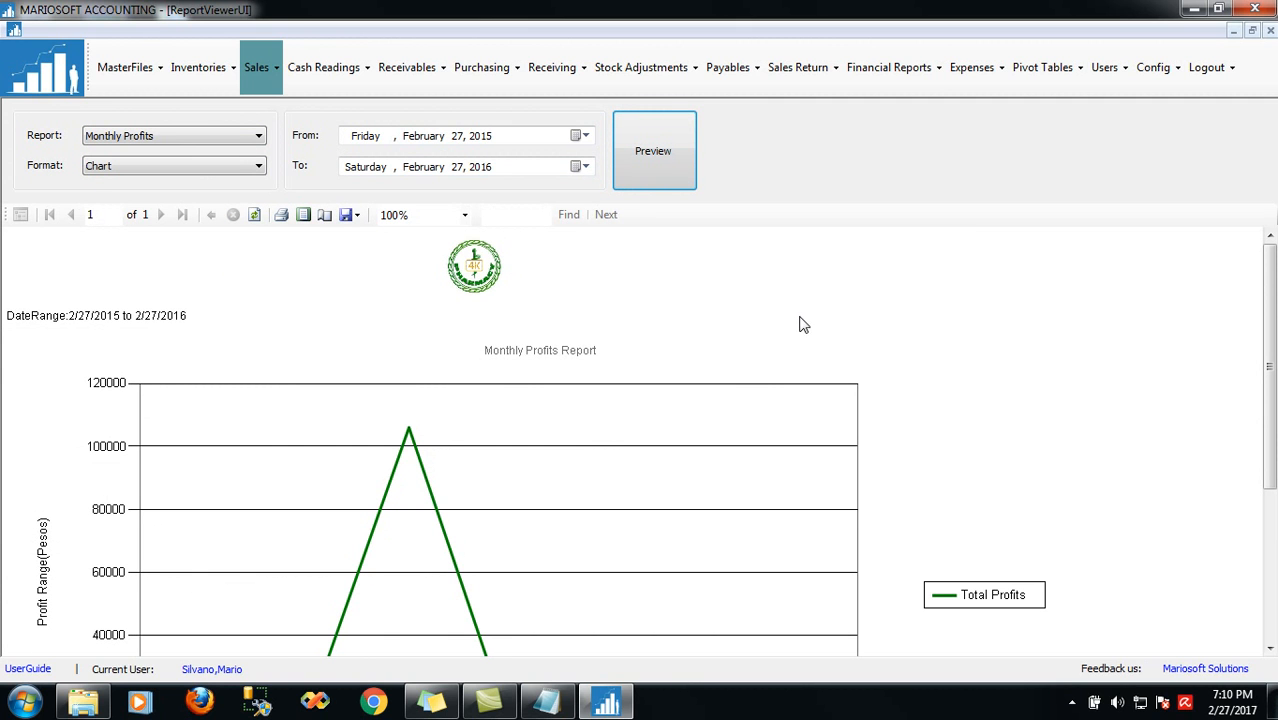
click(545, 703)
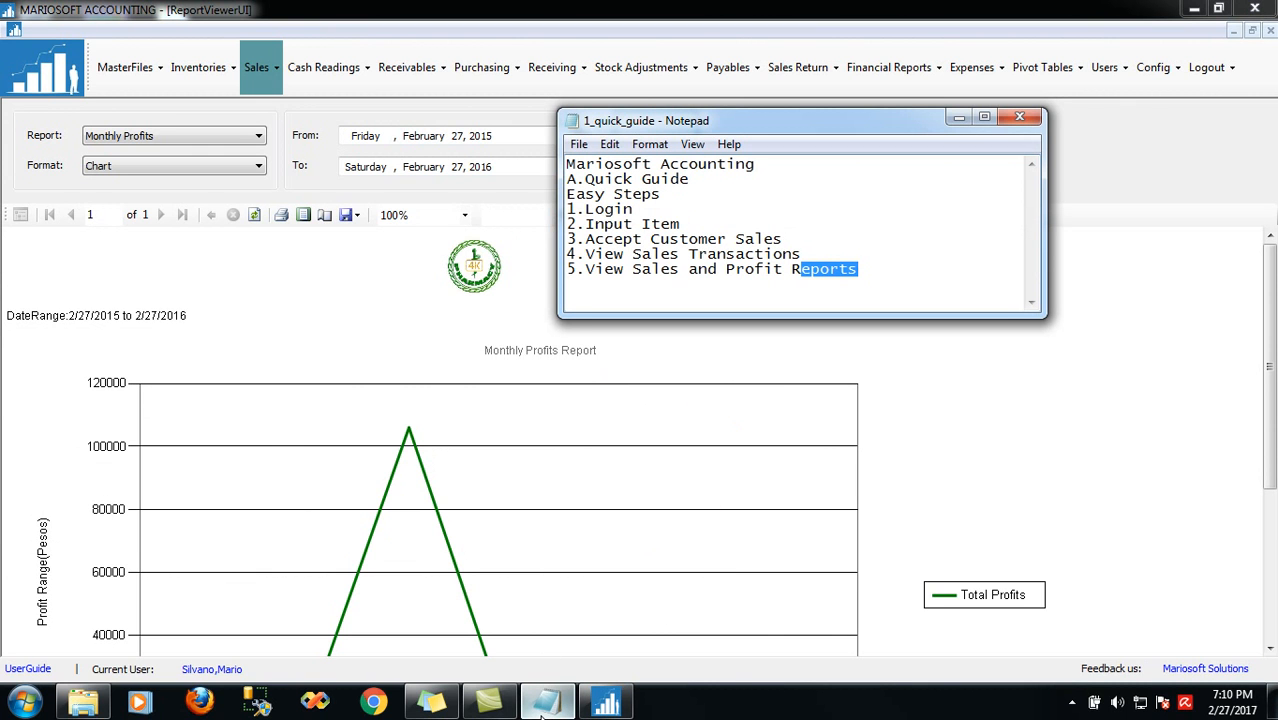
click(545, 703)
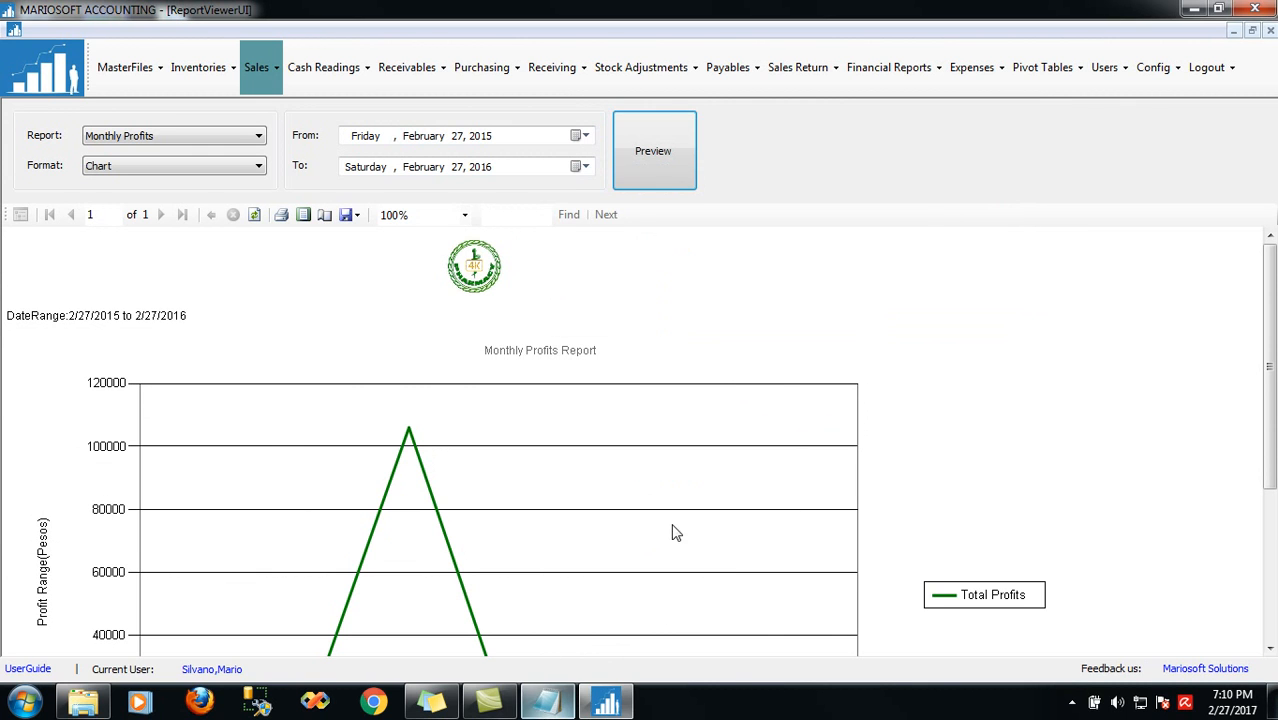